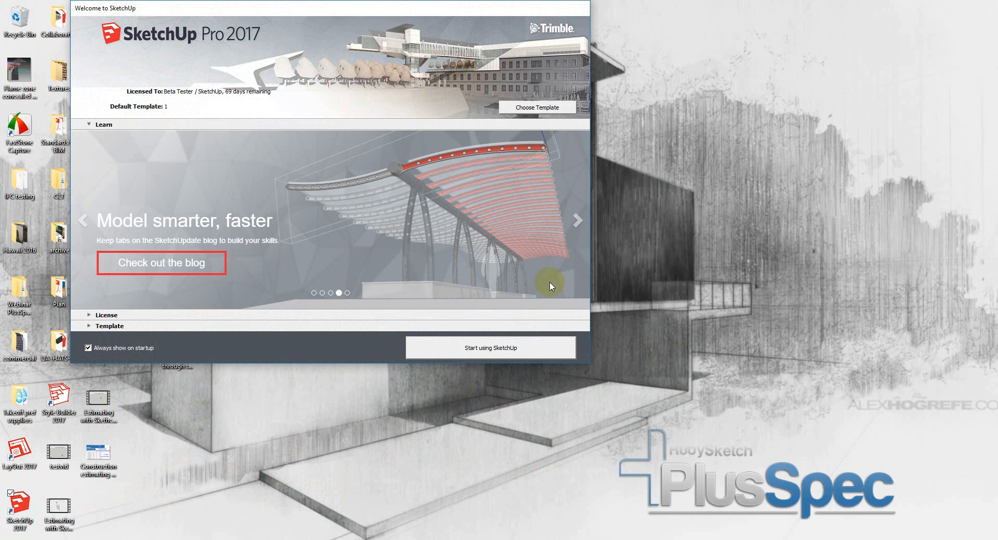
Step: Browse through the learning slides in the SketchUp welcome window
click(578, 222)
click(577, 222)
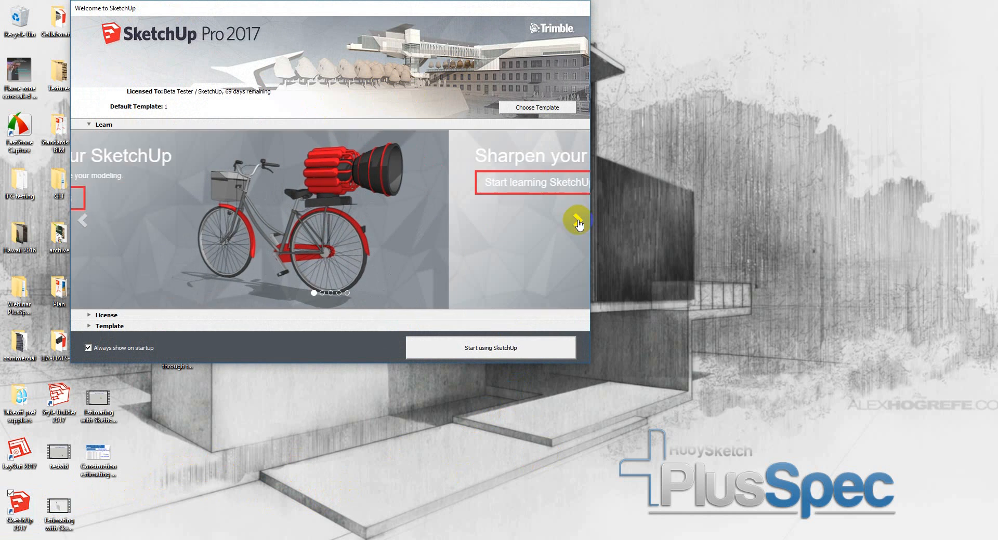
click(578, 222)
click(577, 223)
click(577, 222)
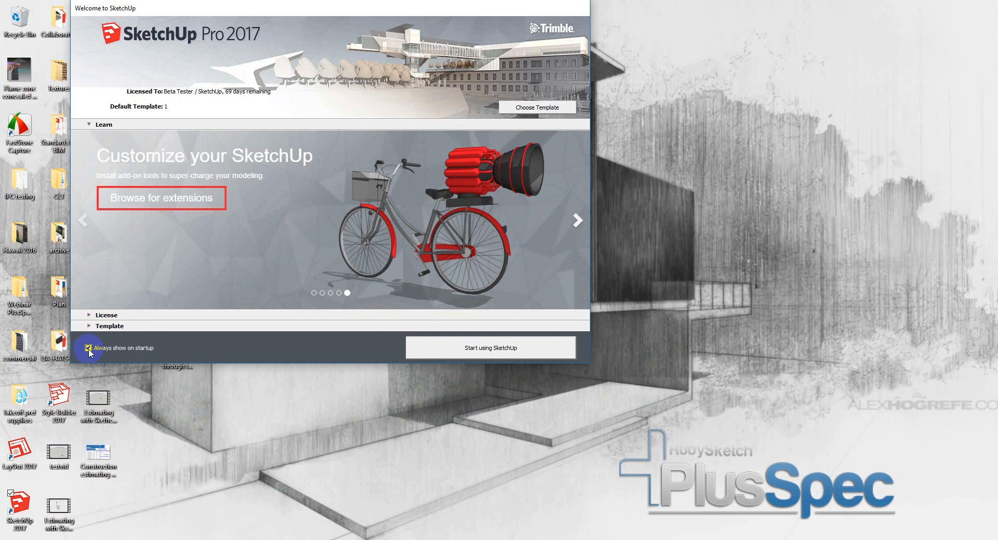
Step: Start SketchUp with an untitled model and dismiss the PlusSpec welcome window
click(492, 354)
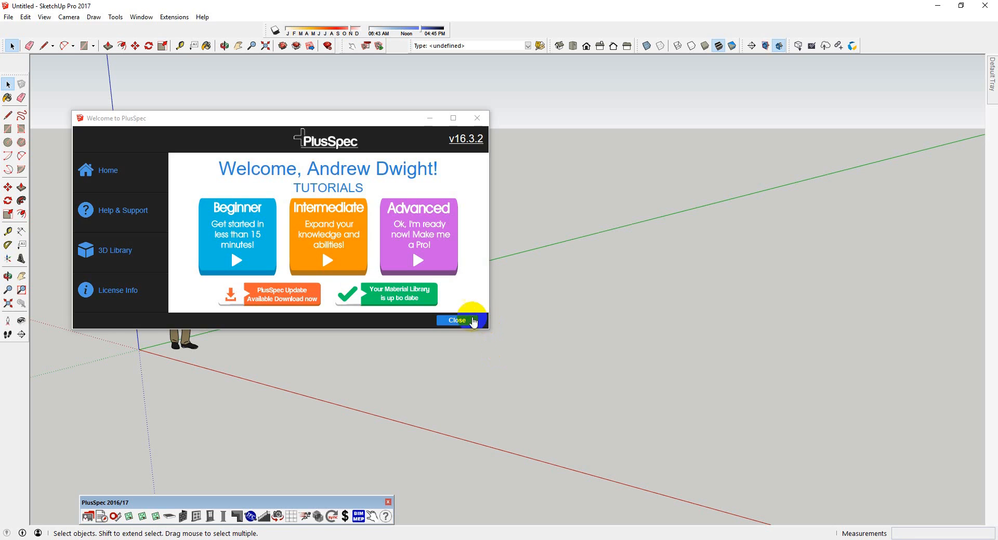
click(471, 319)
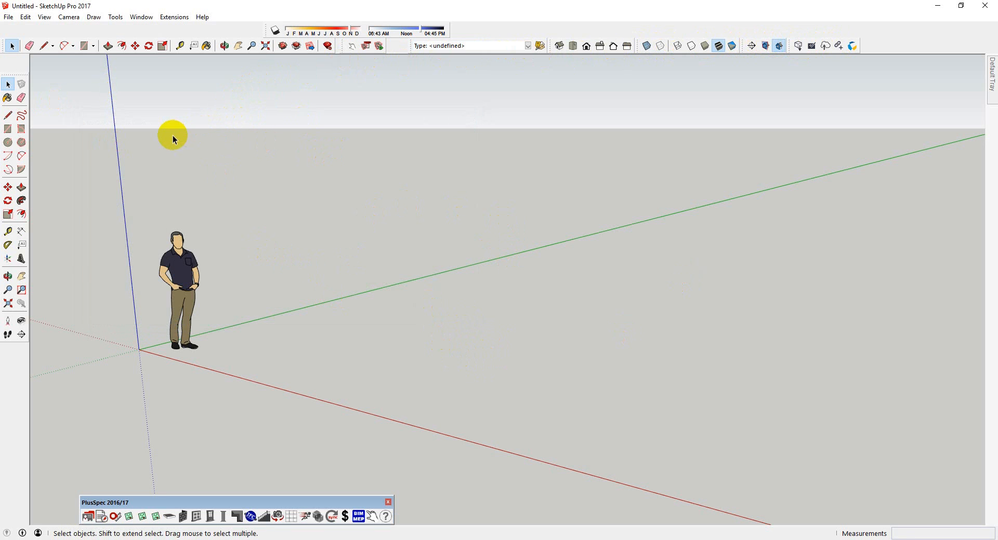
Step: Draw a ground-plane rectangle of about 3055 by 1443 mm beside the red axis
click(7, 130)
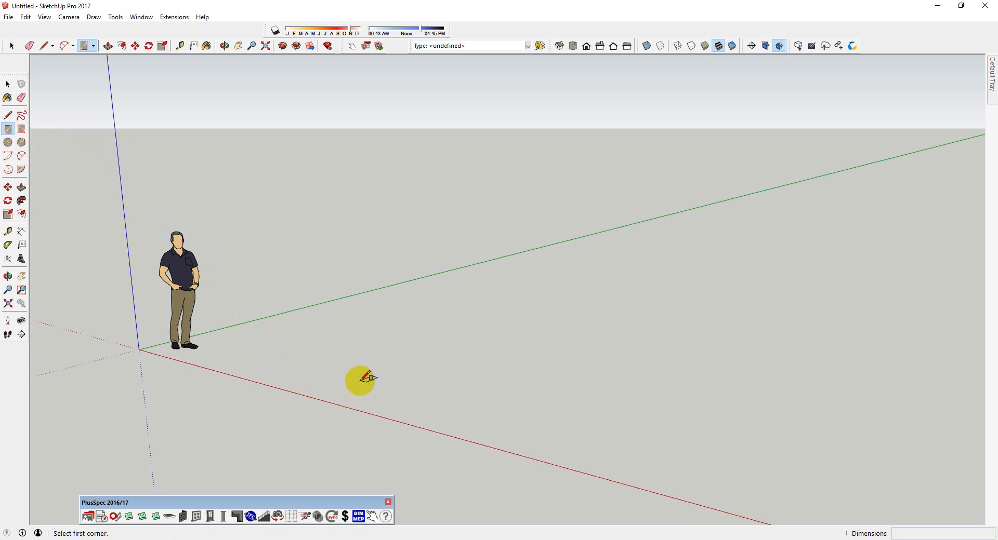
scroll(368, 401, up, 5)
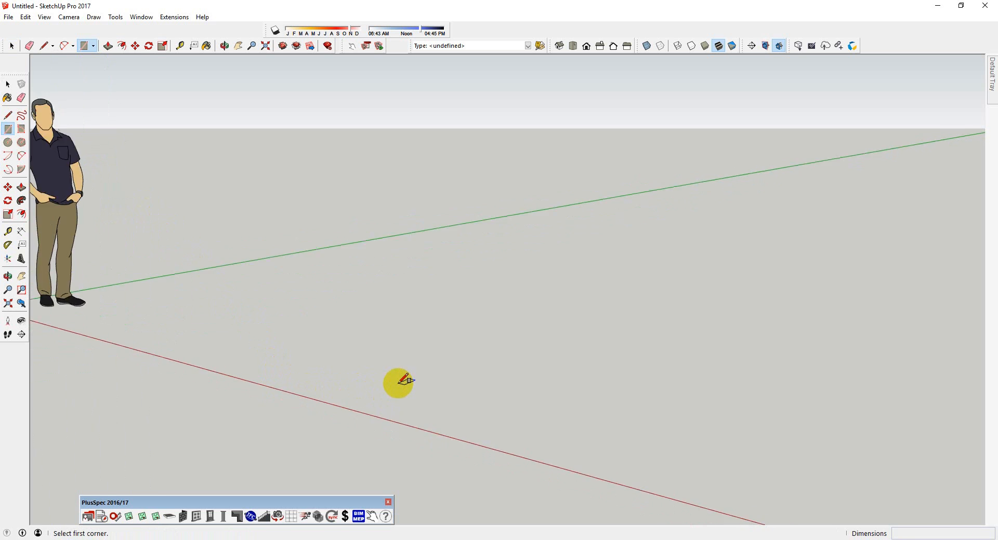
scroll(395, 382, down, 5)
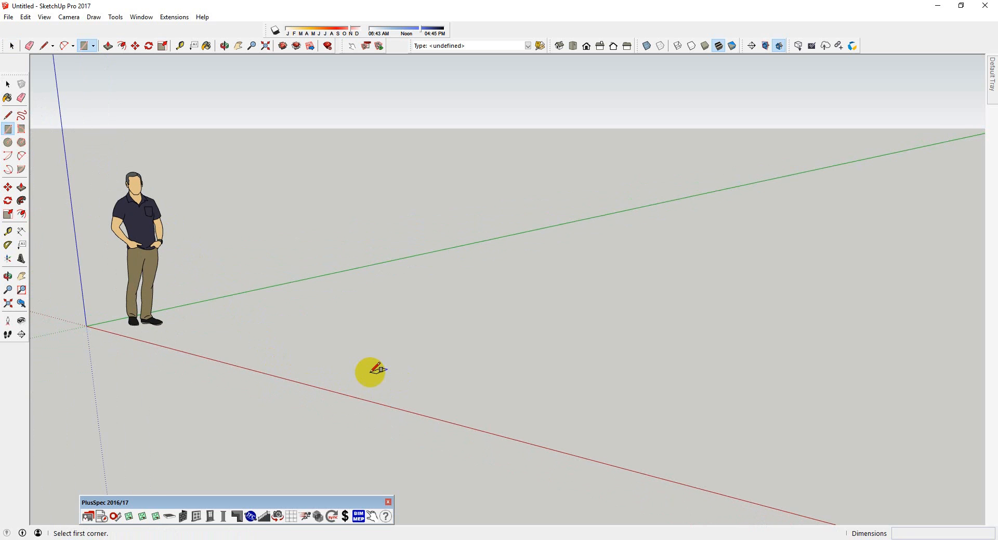
click(280, 358)
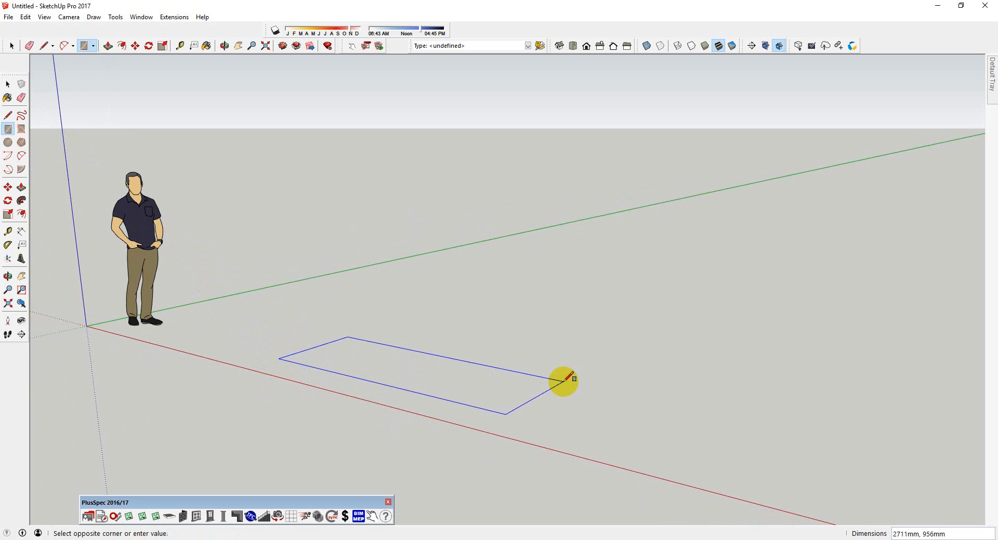
click(615, 378)
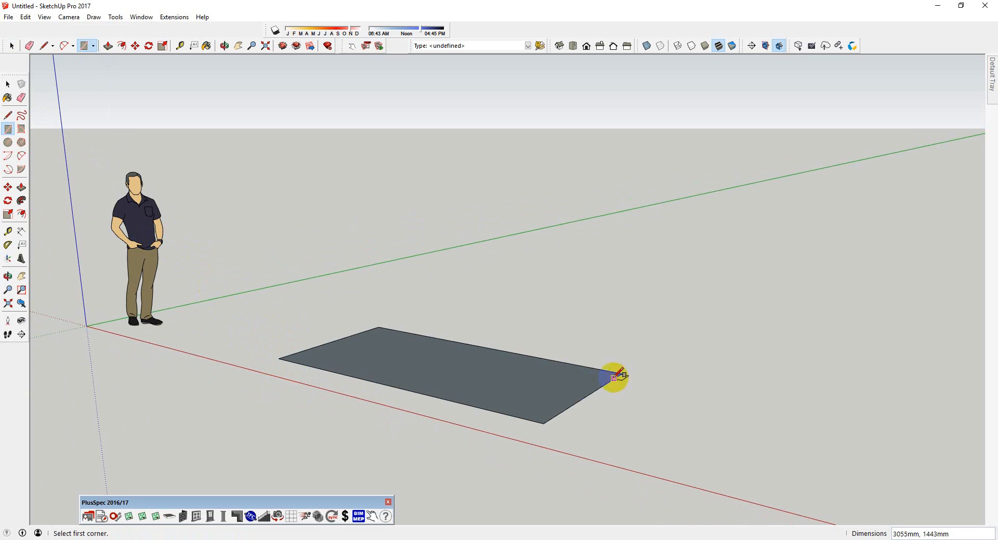
Step: Draw an upright rectangle about 2131 by 1451 mm from the ground rectangle's short edge, and another perpendicular to it from its far lower corner
click(587, 397)
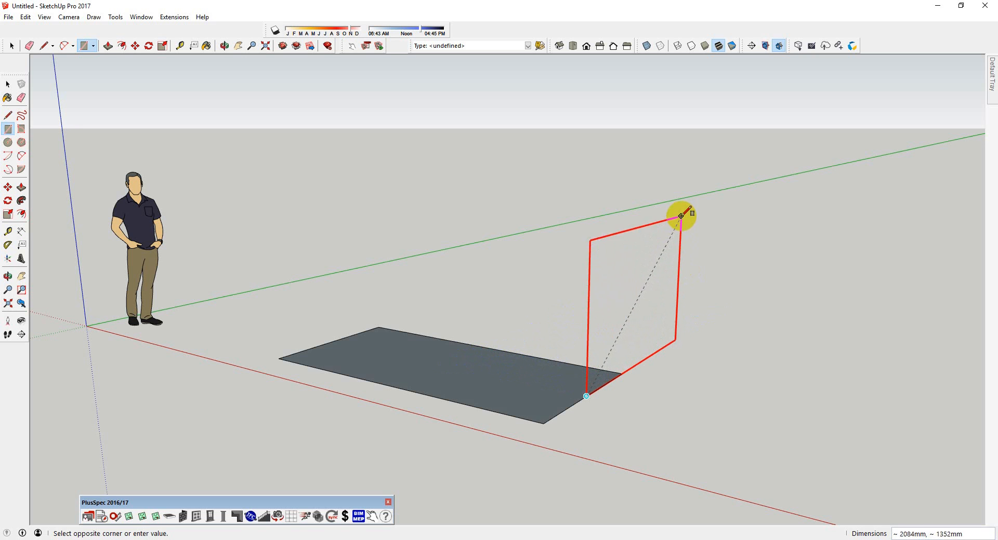
click(682, 205)
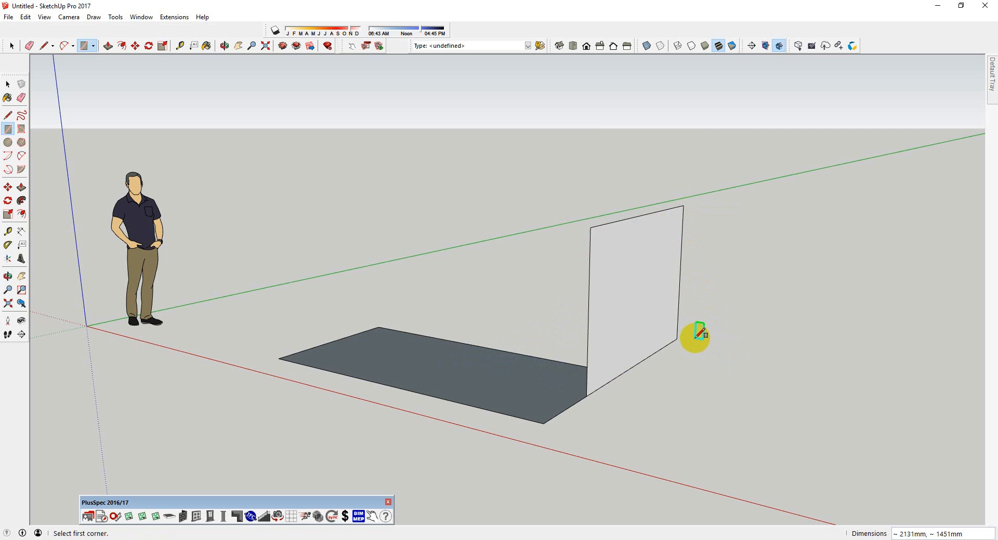
click(677, 338)
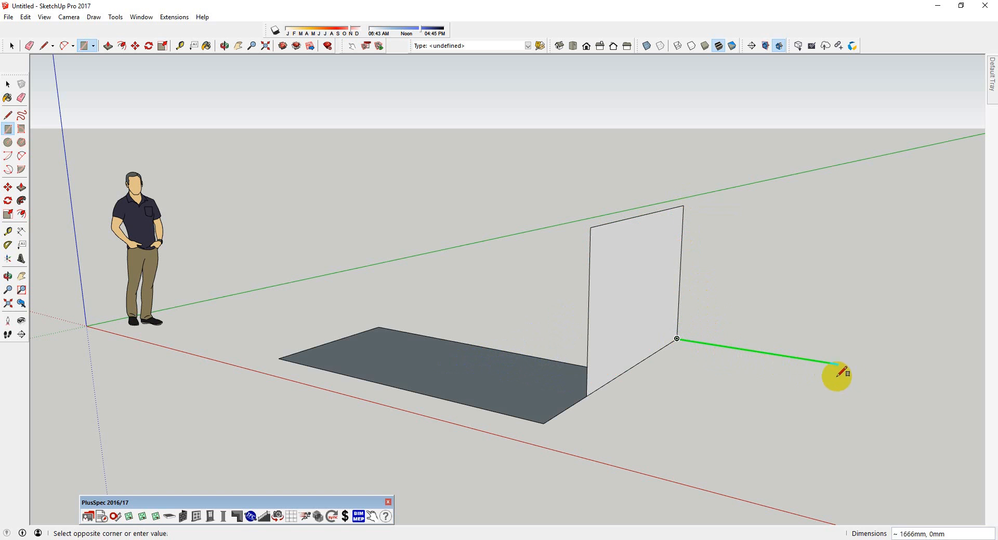
click(852, 205)
Step: Draw a tilted face with the Rotated Rectangle tool, starting on the near vertical edge of the first upright rectangle
middle_drag(749, 334, 853, 369)
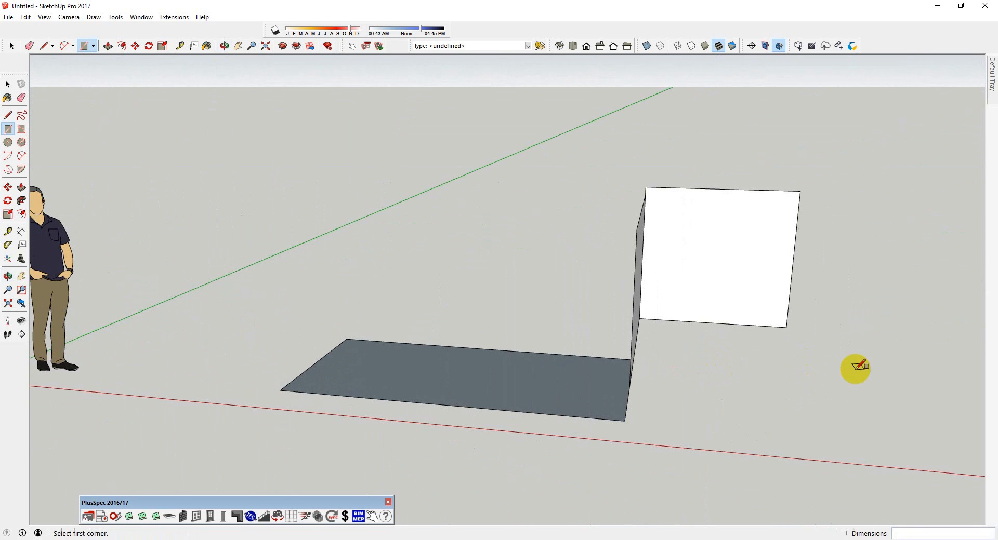
click(22, 129)
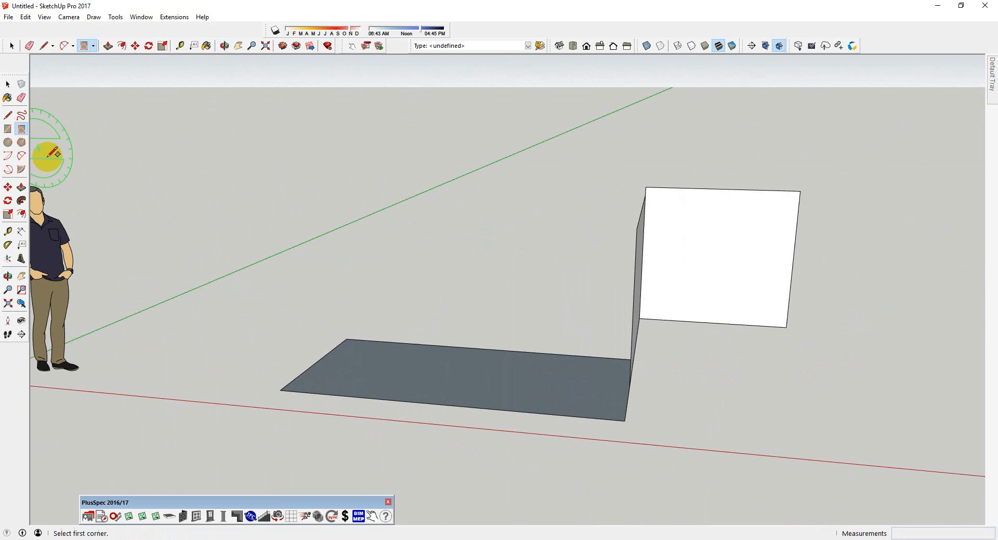
middle_drag(581, 367, 332, 348)
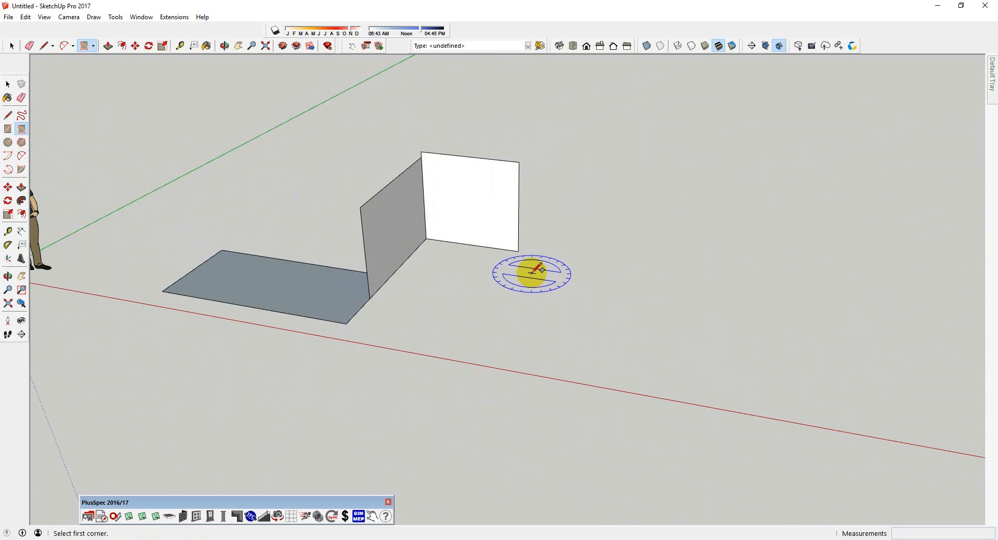
click(365, 254)
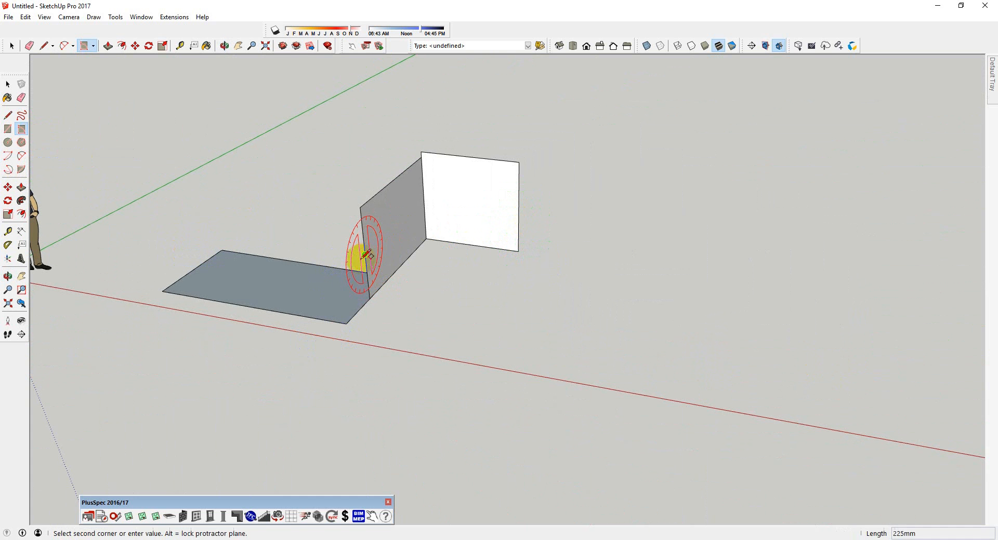
click(335, 267)
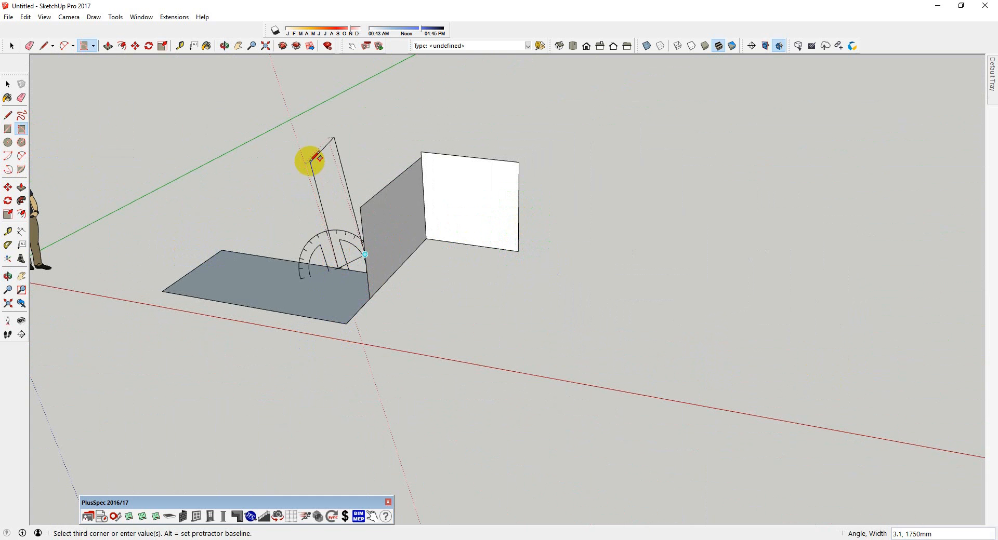
click(304, 139)
click(303, 139)
middle_drag(357, 272, 270, 249)
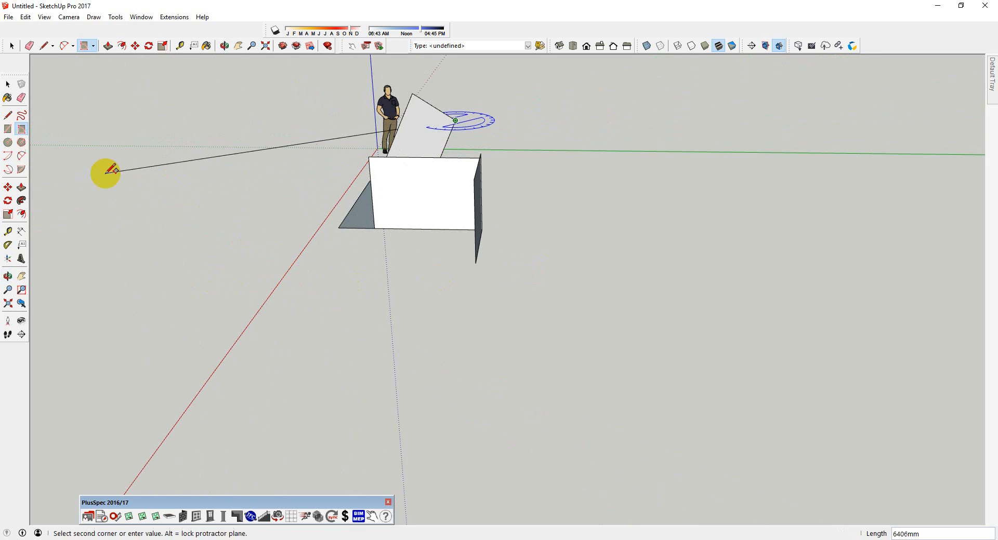
key(space)
Step: Open the OpenGL preferences and inspect the graphics card details
middle_drag(378, 295, 811, 260)
middle_drag(533, 251, 418, 318)
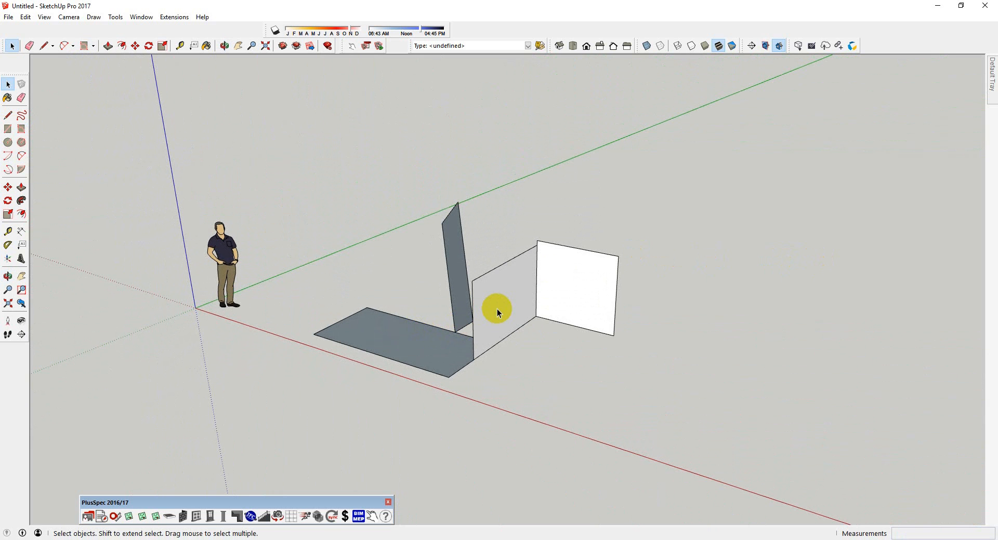
scroll(481, 305, up, 5)
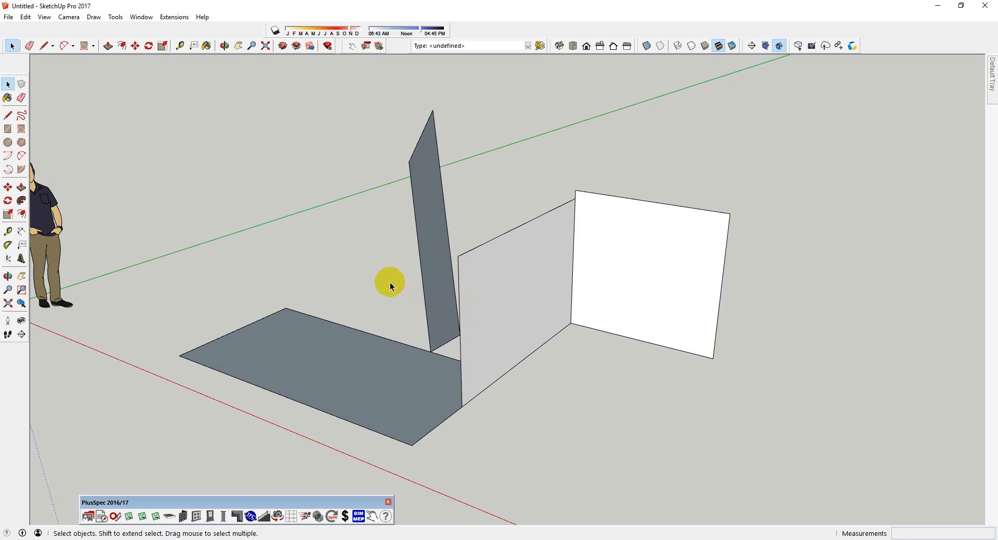
click(141, 19)
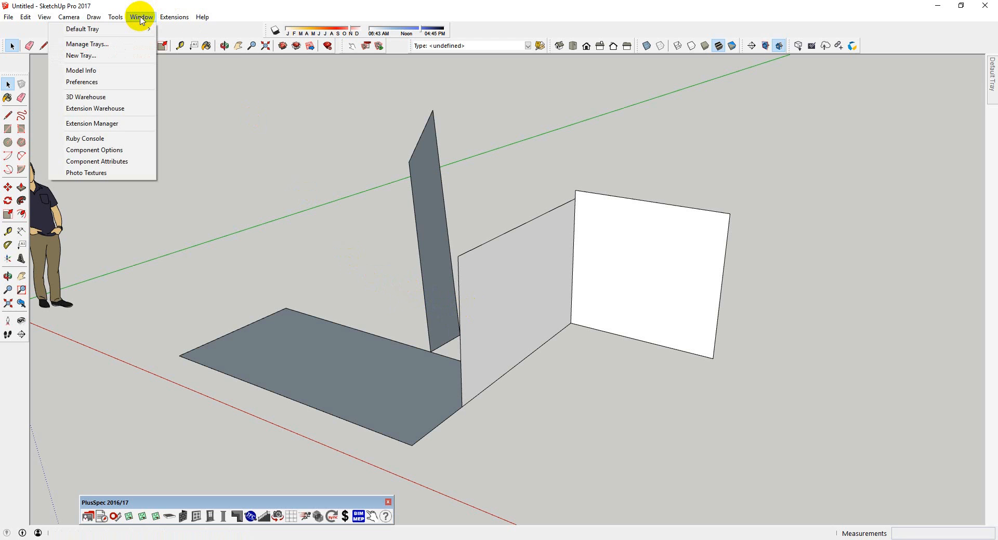
mouse_move(119, 19)
click(112, 82)
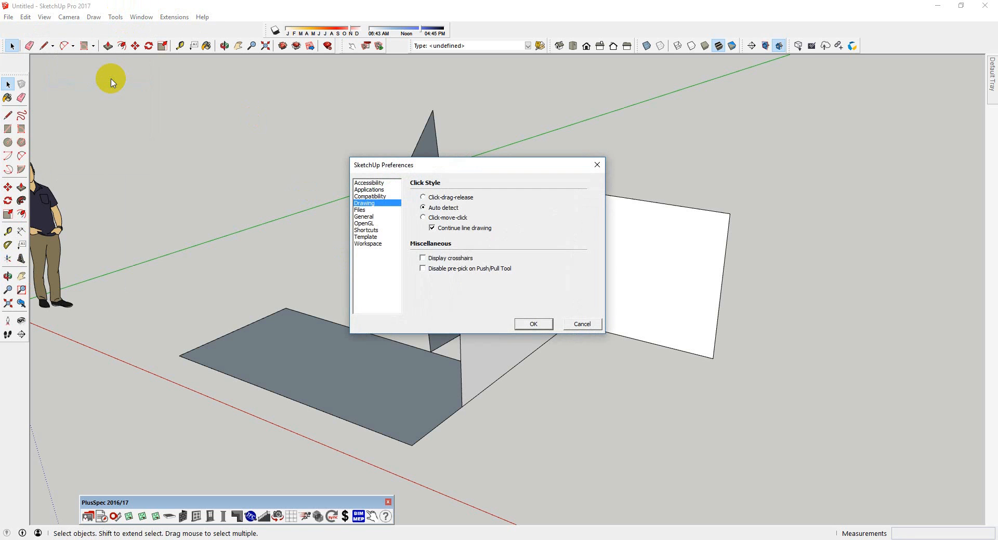
click(371, 224)
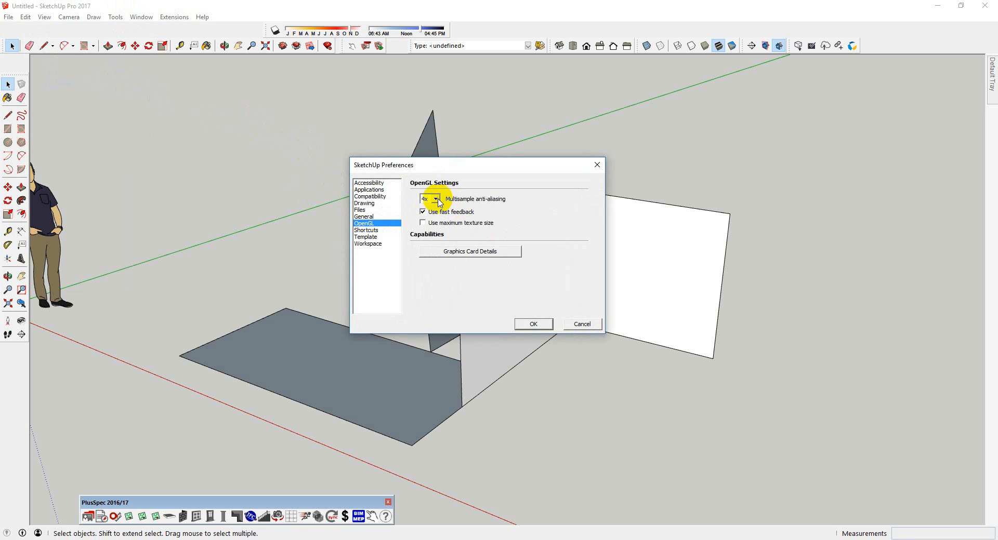
click(464, 253)
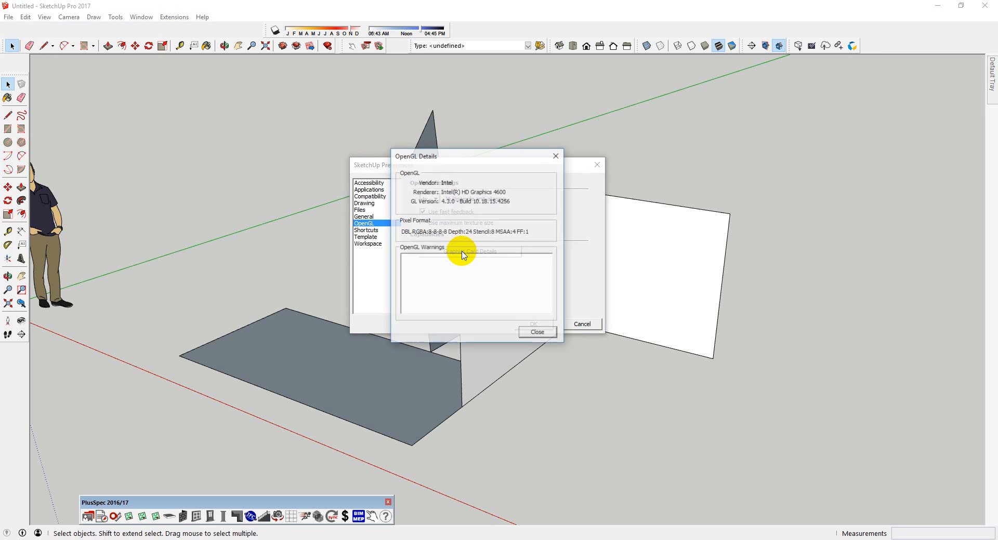
click(555, 156)
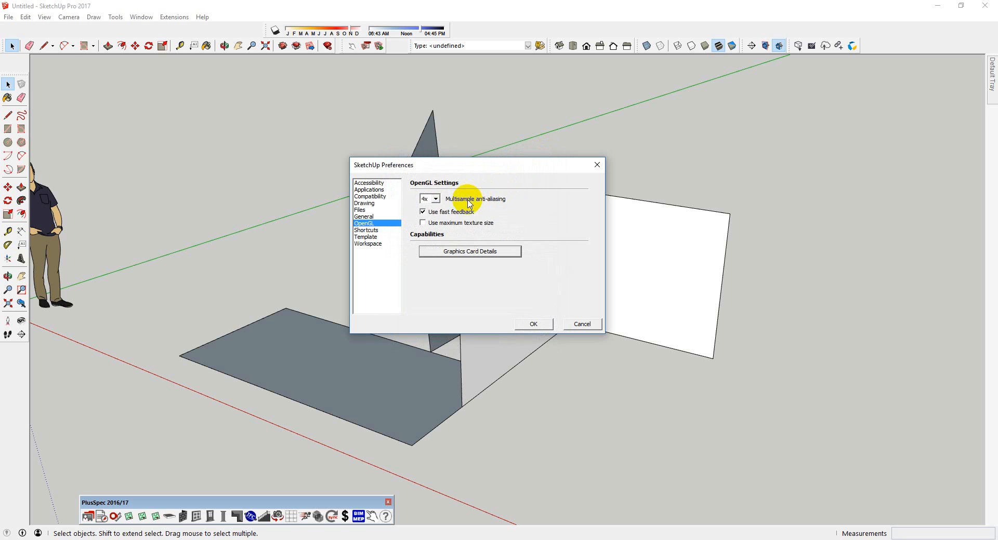
Step: Try to apply 8x multisample anti-aliasing in the OpenGL preferences
click(436, 200)
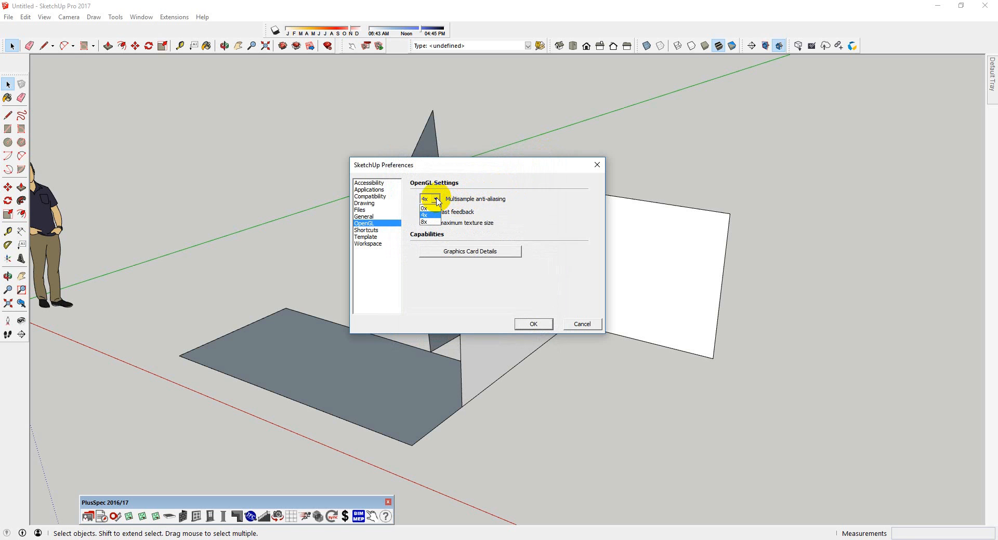
click(427, 222)
click(533, 324)
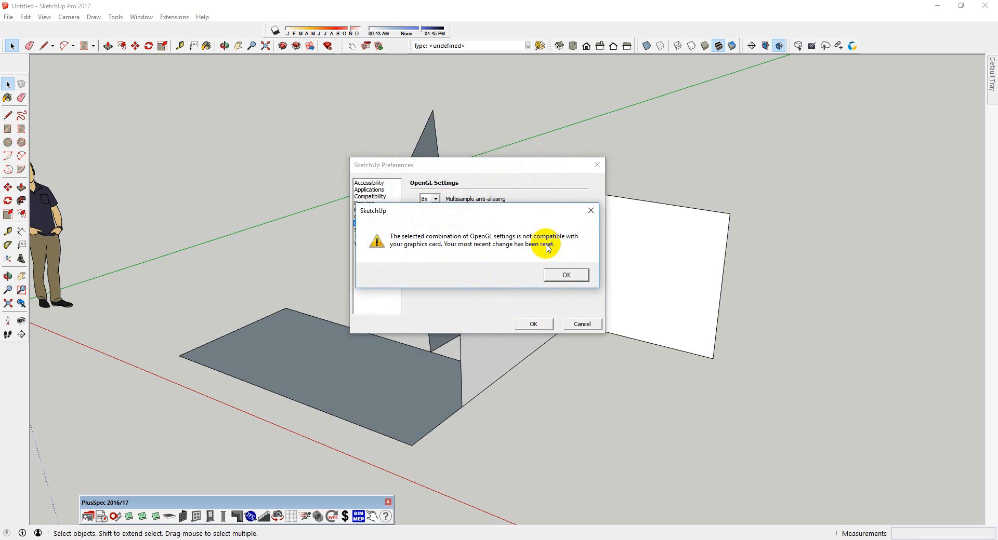
click(567, 275)
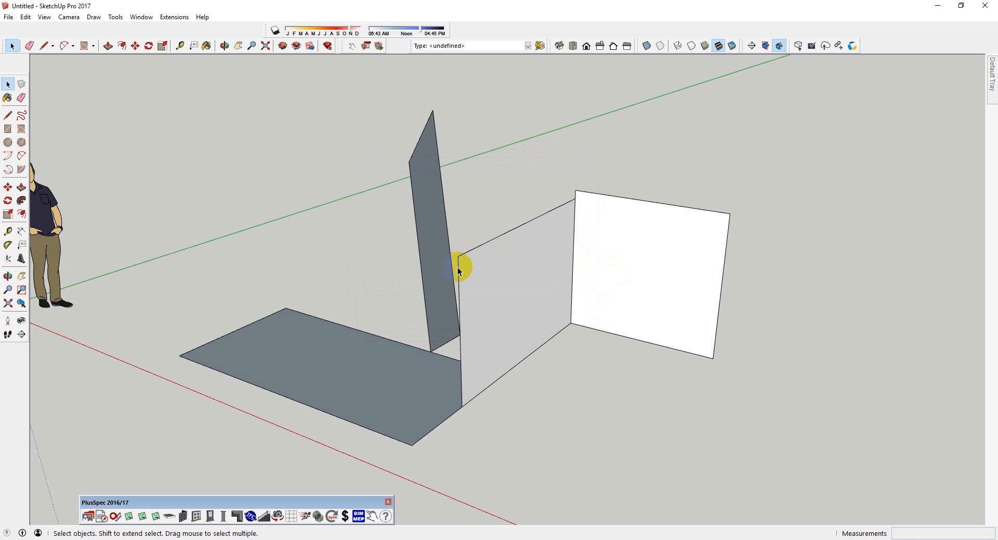
Step: Examine how the rectangles' edges display from a low angle, close up and from farther away
middle_drag(477, 267, 642, 256)
drag(643, 256, 601, 227)
key(space)
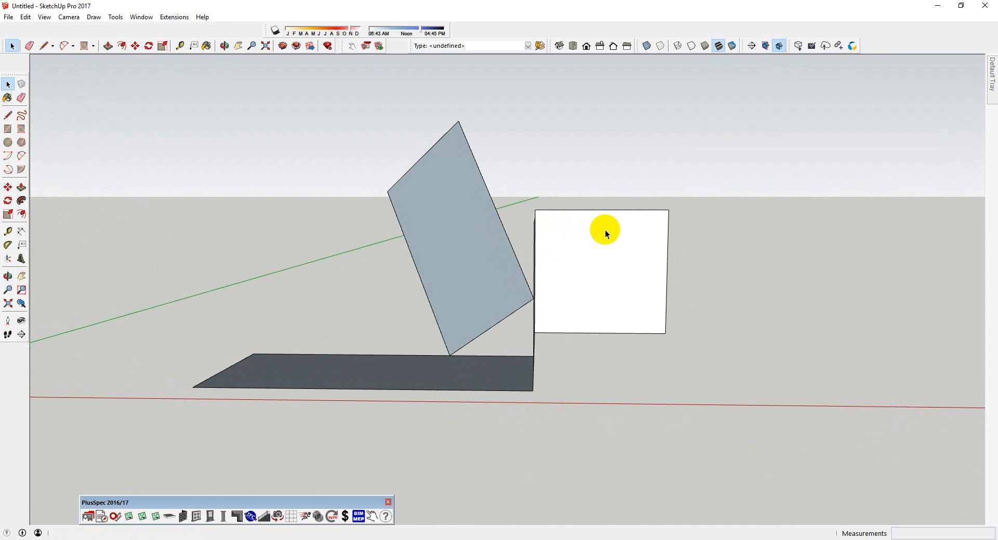
scroll(525, 252, up, 5)
scroll(514, 268, up, 3)
scroll(511, 270, down, 3)
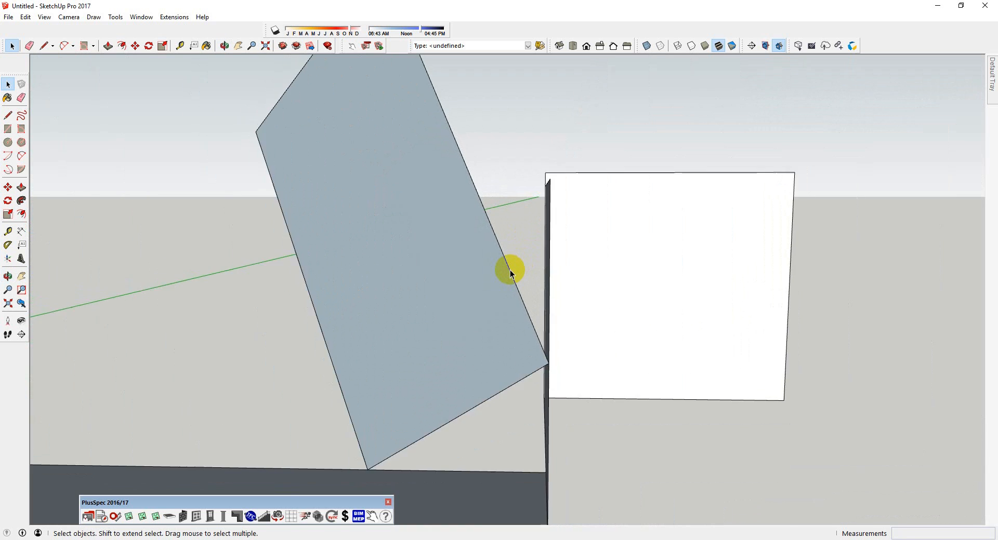
scroll(510, 270, down, 5)
middle_drag(508, 267, 492, 359)
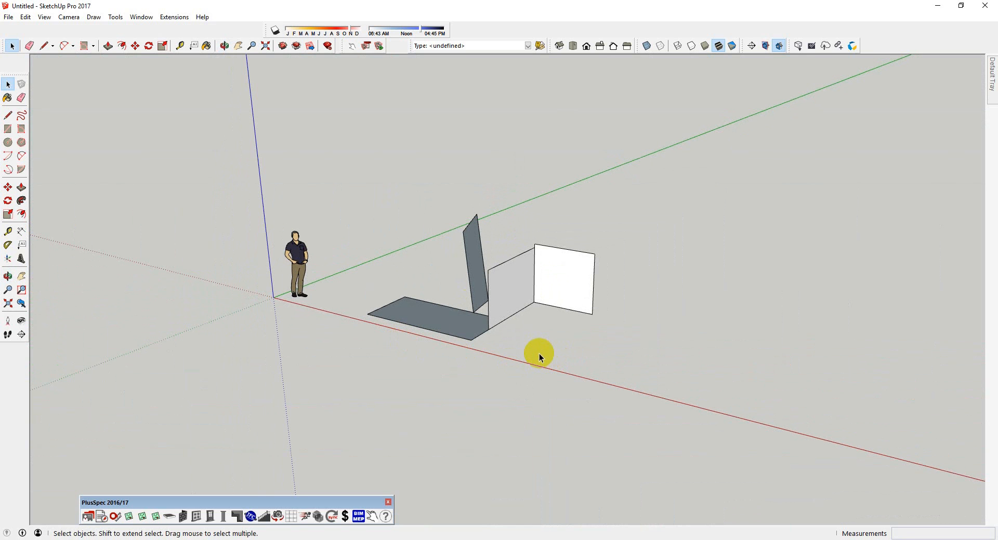
Step: Open the Extension Manager and review its uninstall and update options and its enable and disable options
click(142, 17)
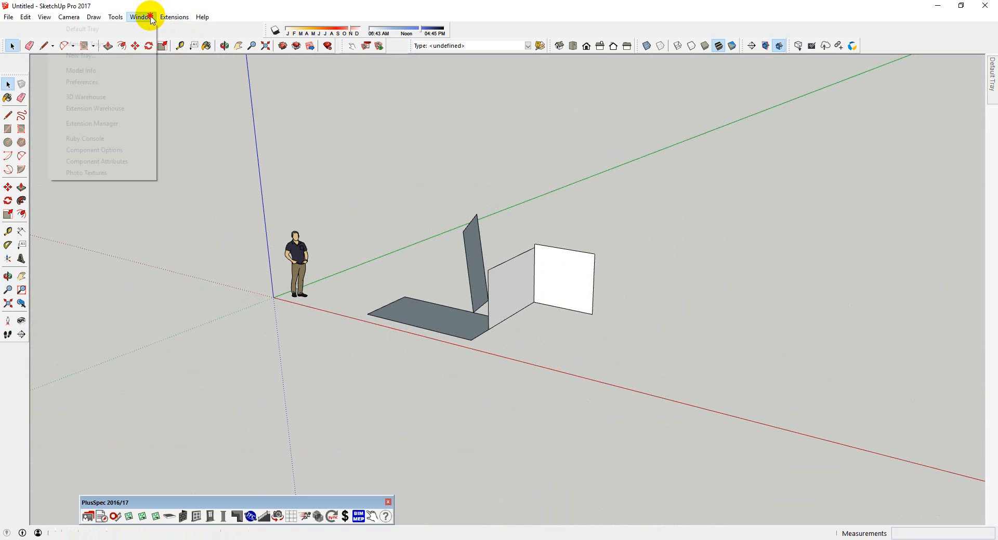
click(114, 125)
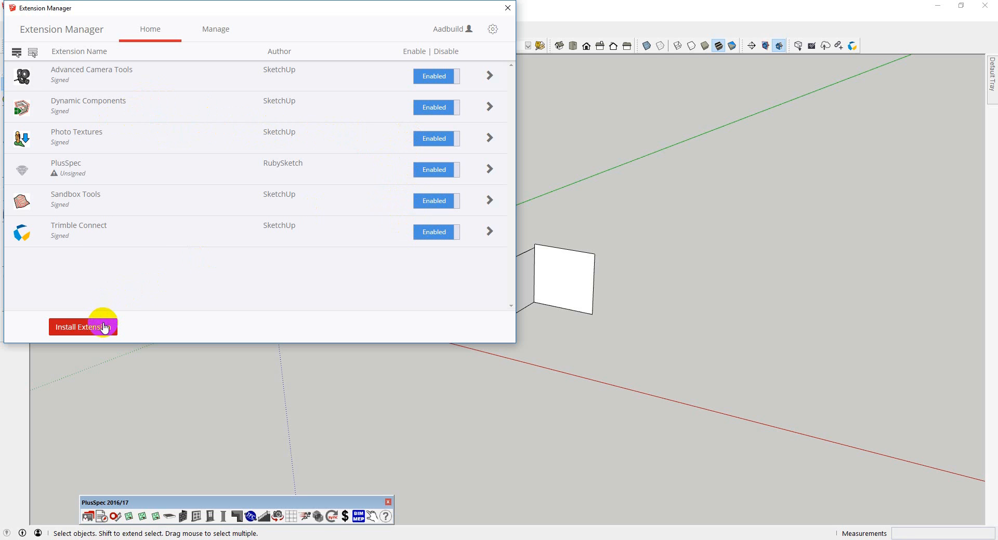
click(207, 38)
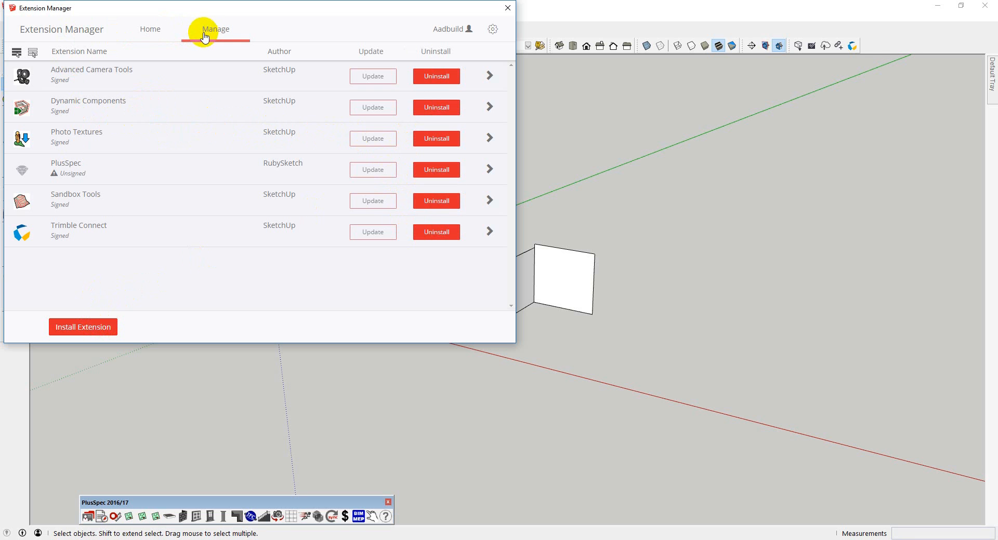
click(161, 37)
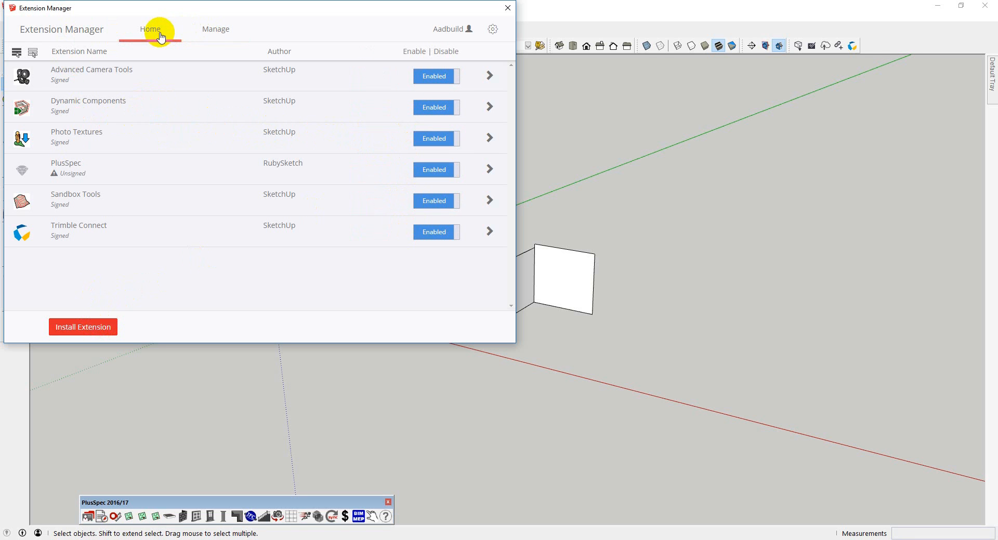
Step: Review the extensions' update, uninstall and install options once more and close the Extension Manager
click(221, 37)
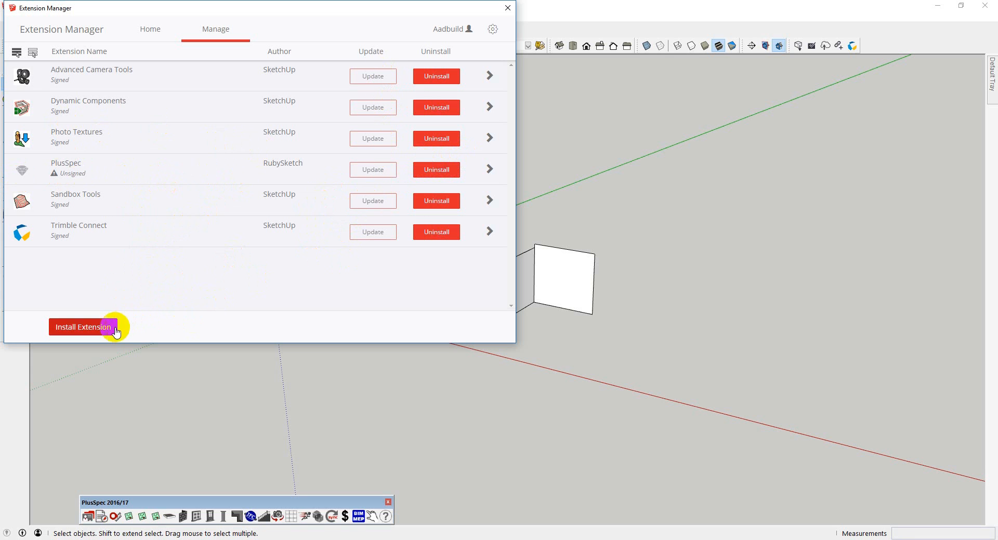
click(508, 8)
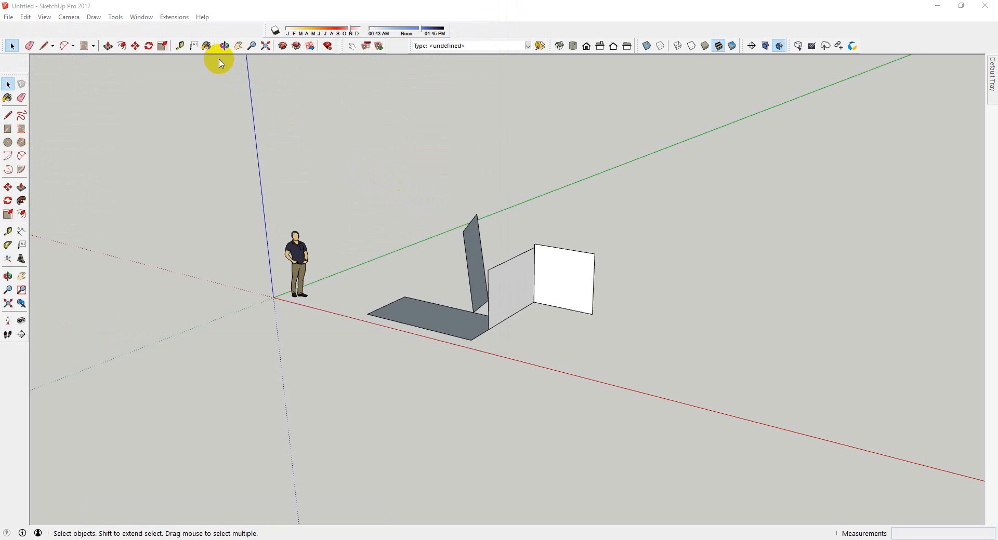
Step: Open the Accessibility preferences, review the axis, direction and other colour settings, and close the preferences
click(139, 18)
click(99, 86)
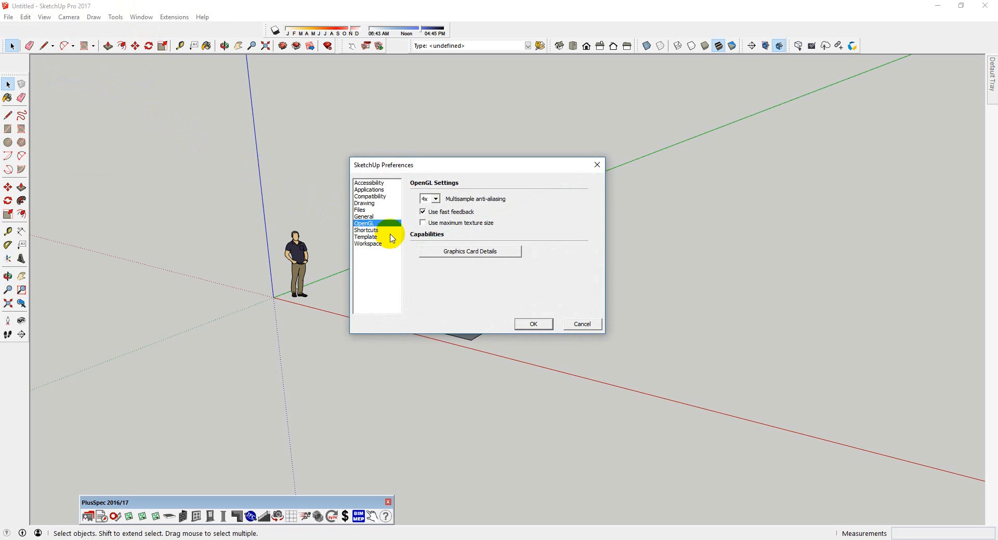
click(368, 184)
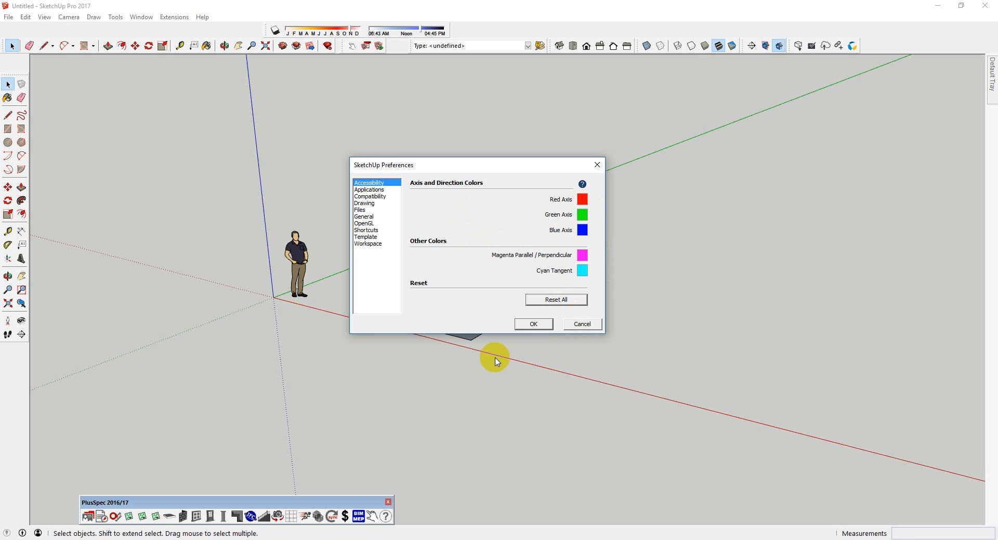
click(532, 325)
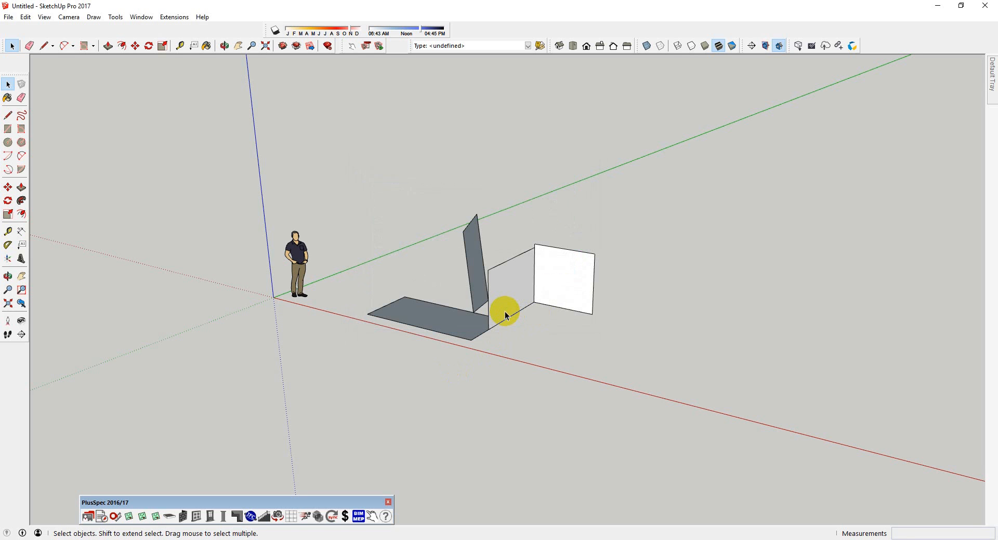
Step: Dimension the long front edge of the flat rectangle on the ground, placing the dimension in front of it
key(d)
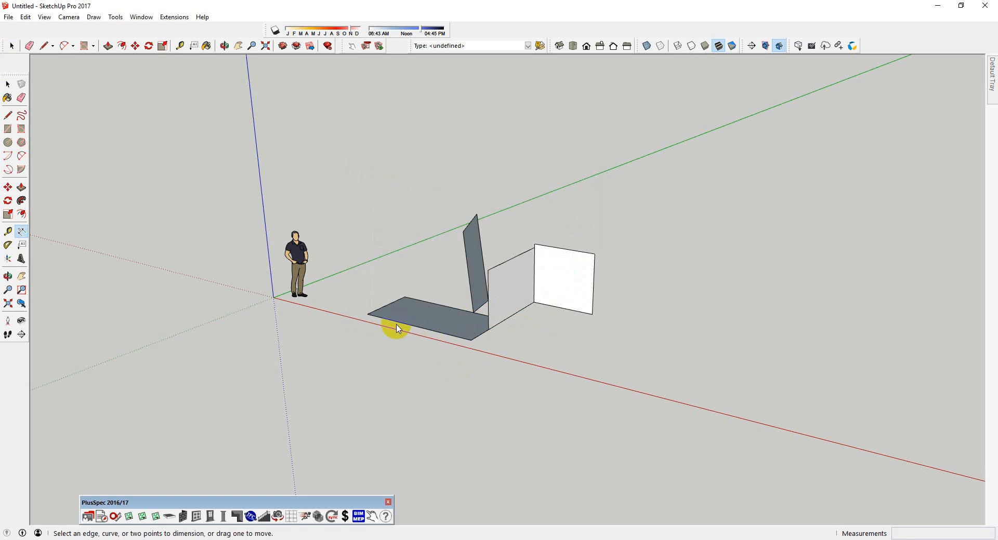
click(367, 315)
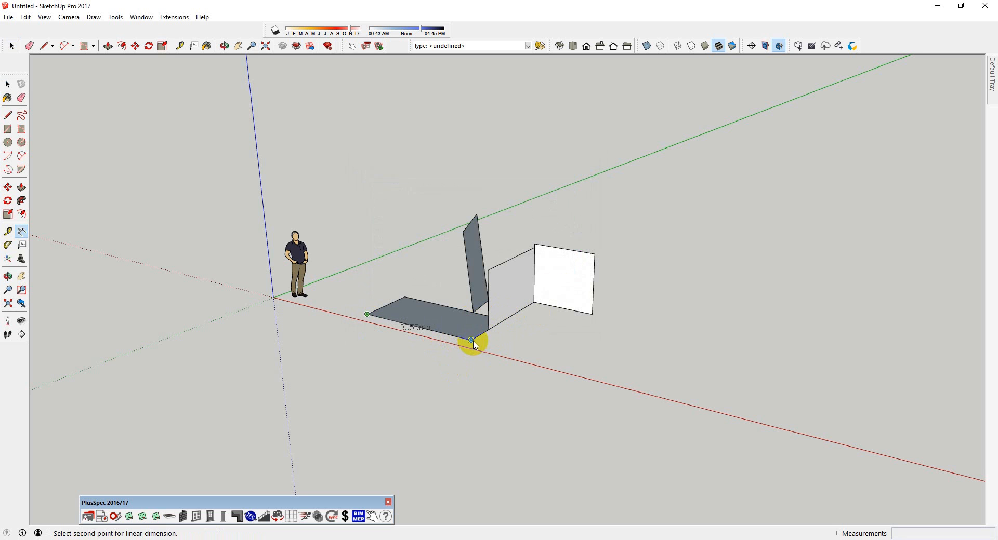
click(471, 340)
click(413, 372)
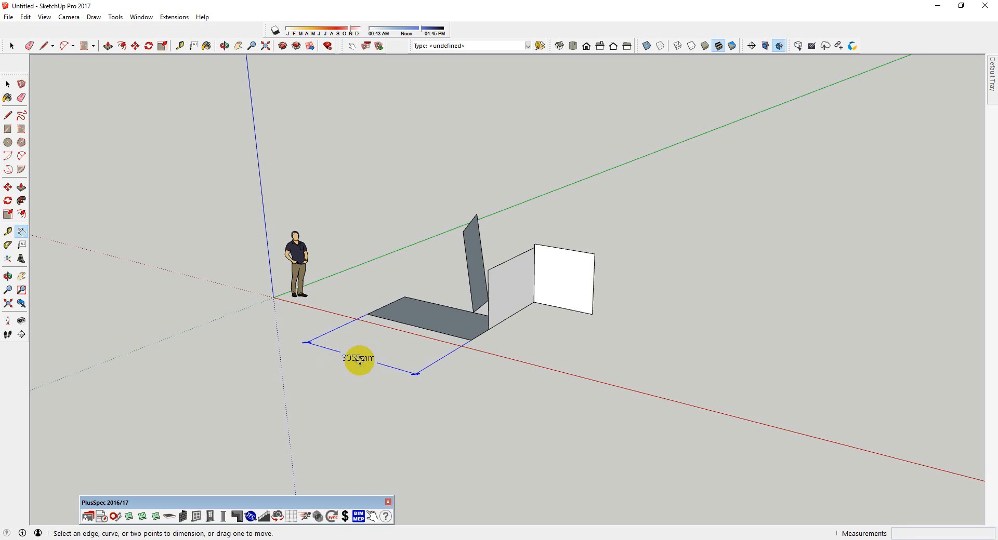
key(space)
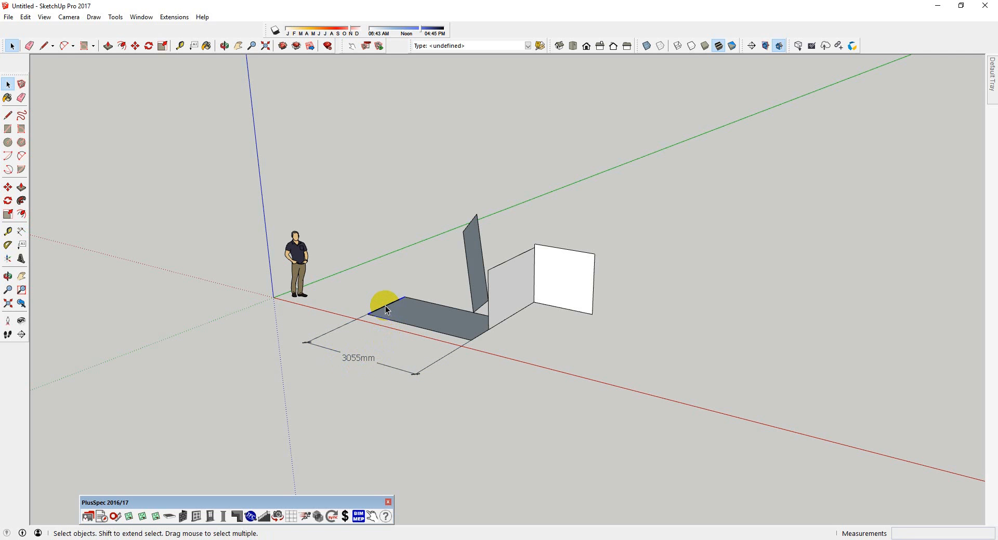
Step: Move the flat rectangle's short end edge about 913 mm outward along the red axis to lengthen the rectangle
key(m)
click(385, 307)
click(360, 297)
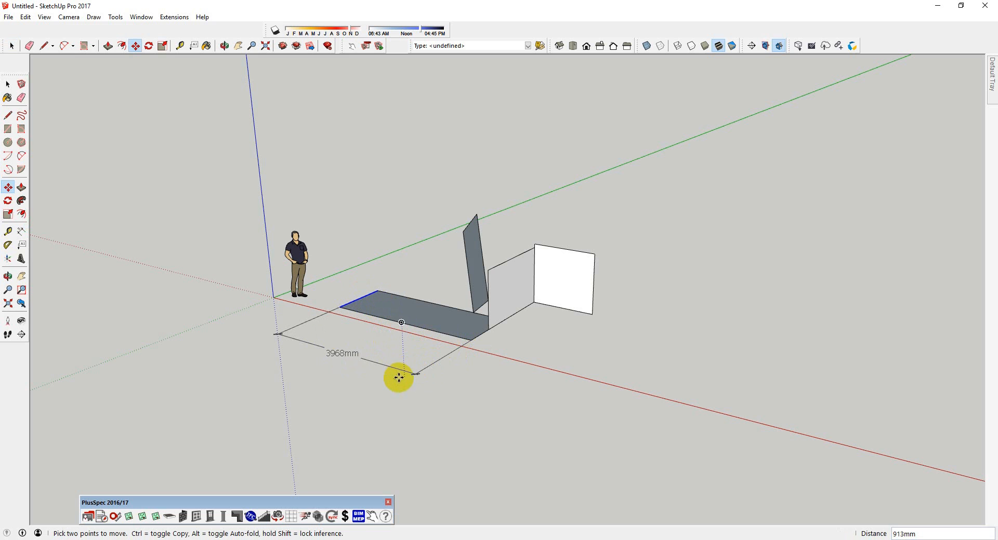
key(space)
Step: Delete the linear dimension in front of the flat rectangle
click(345, 356)
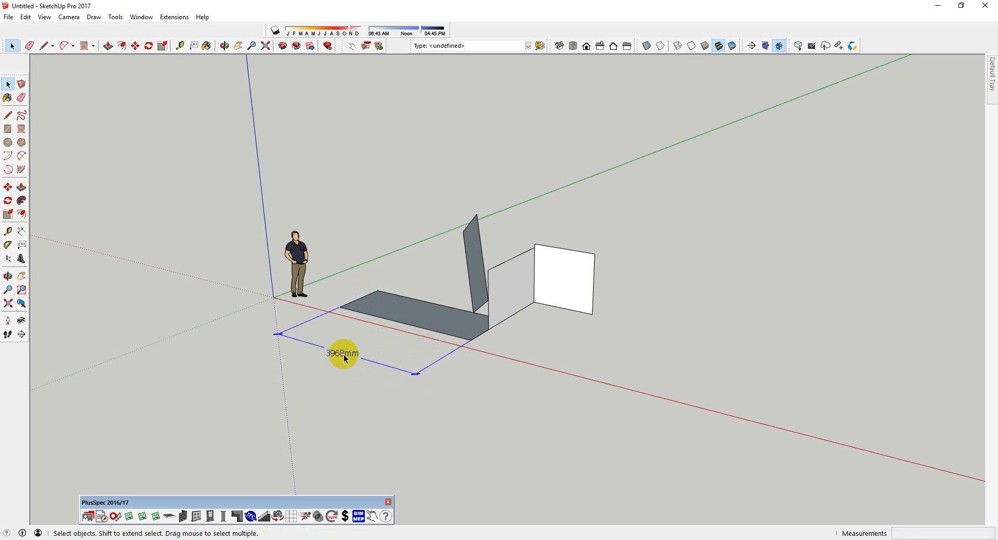
key(Delete)
scroll(344, 356, down, 2)
scroll(344, 355, up, 1)
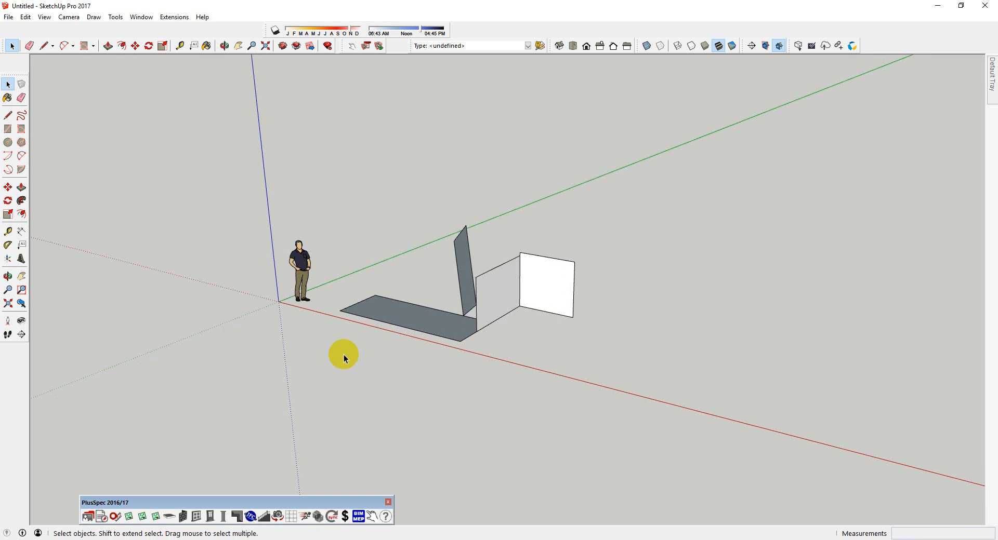
scroll(354, 364, up, 1)
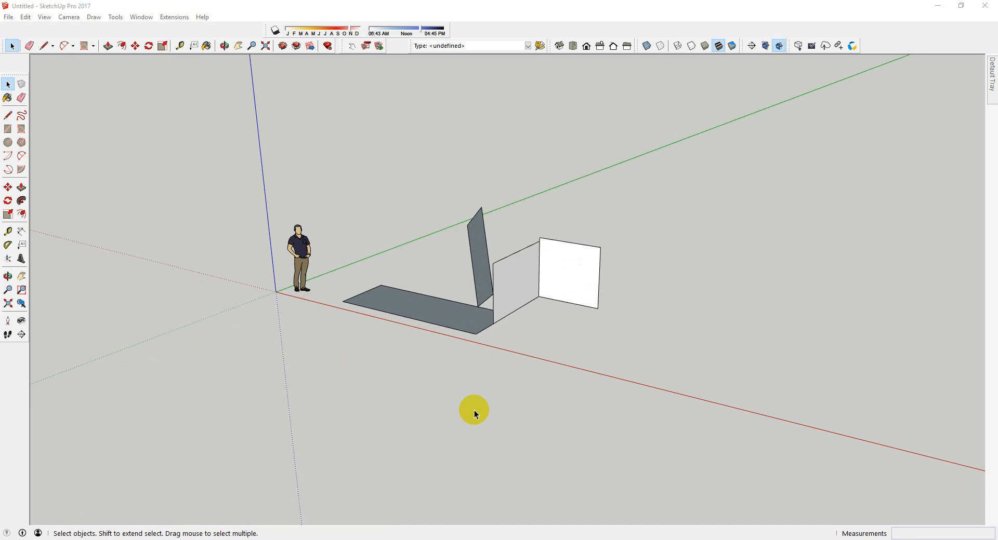
Step: Make all the connected rectangles into one component with the definition name "test"
triple_click(509, 278)
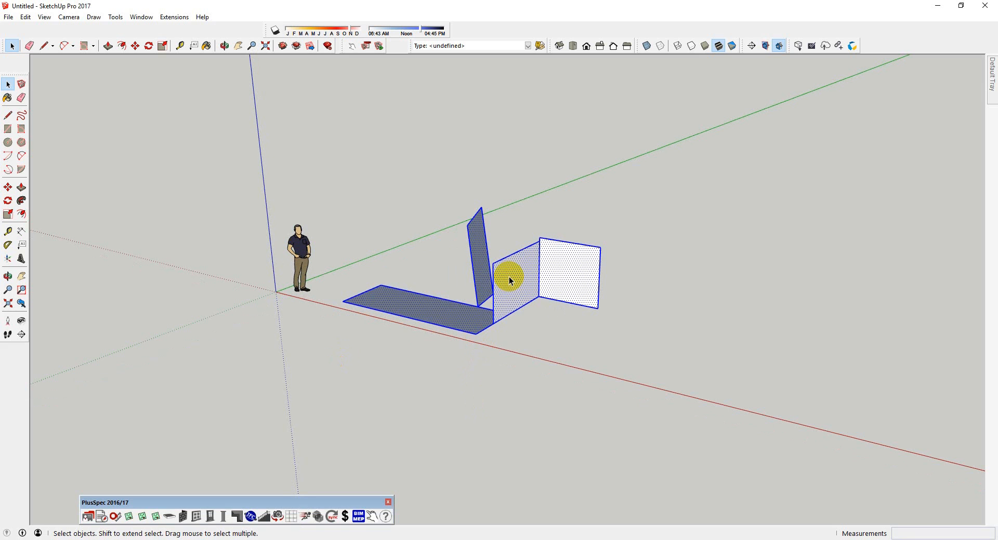
right_click(509, 281)
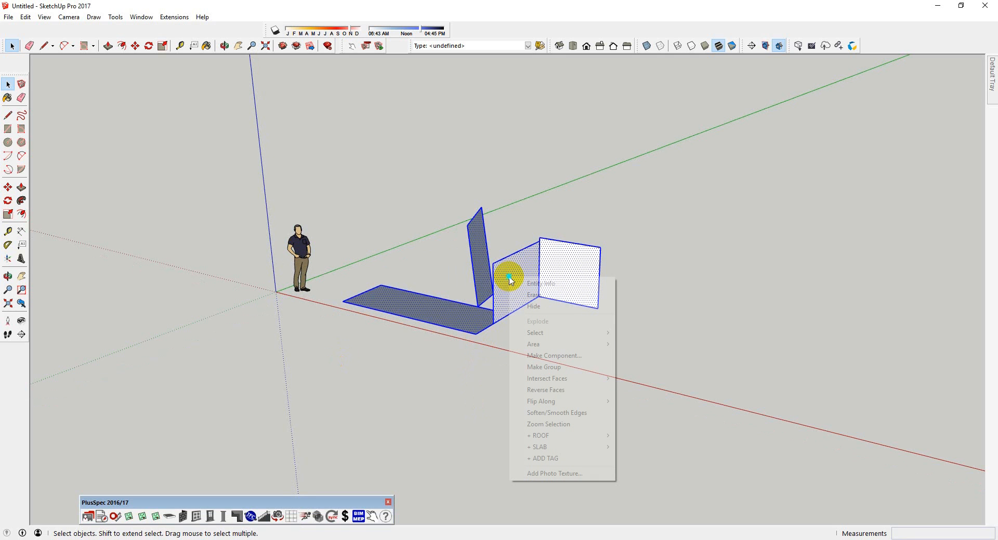
click(550, 356)
text(te)
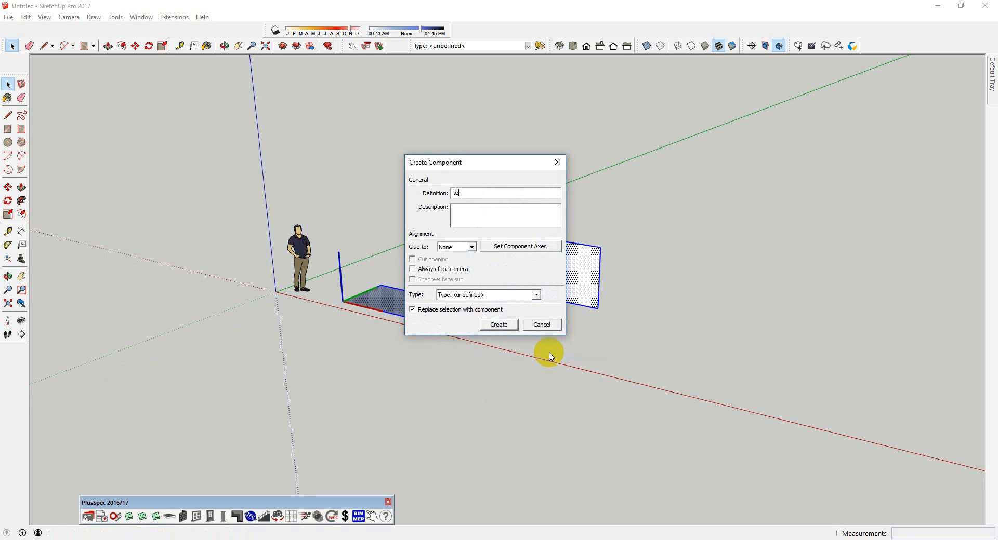
click(497, 325)
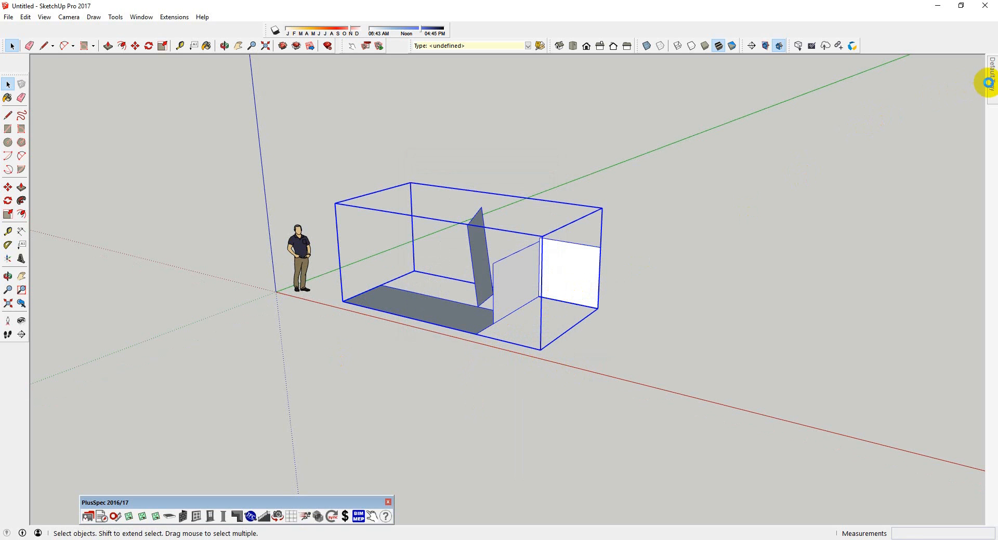
Step: Save the "test" component from the in-model components as test in "New folder" inside the SketchUp 2017 Components folder
mouse_move(990, 87)
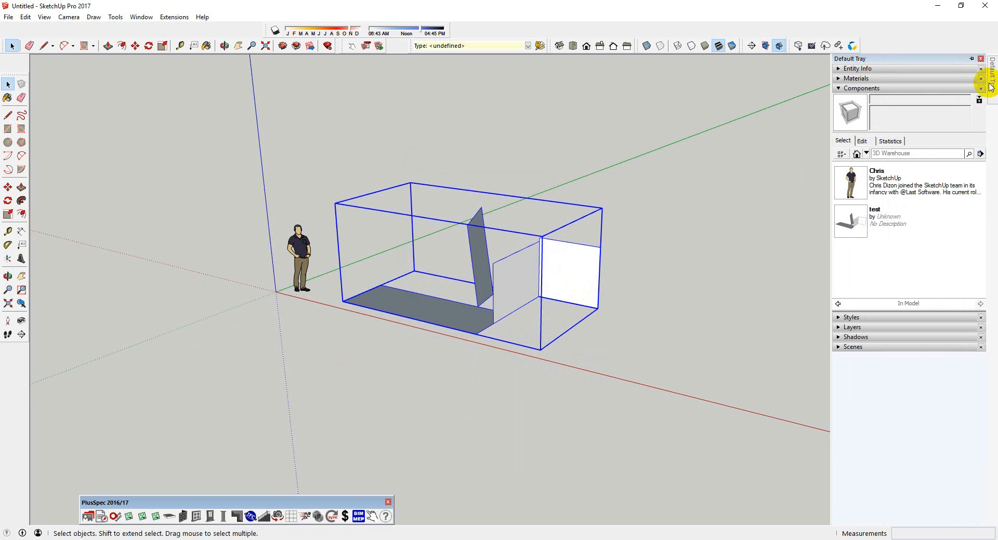
right_click(878, 222)
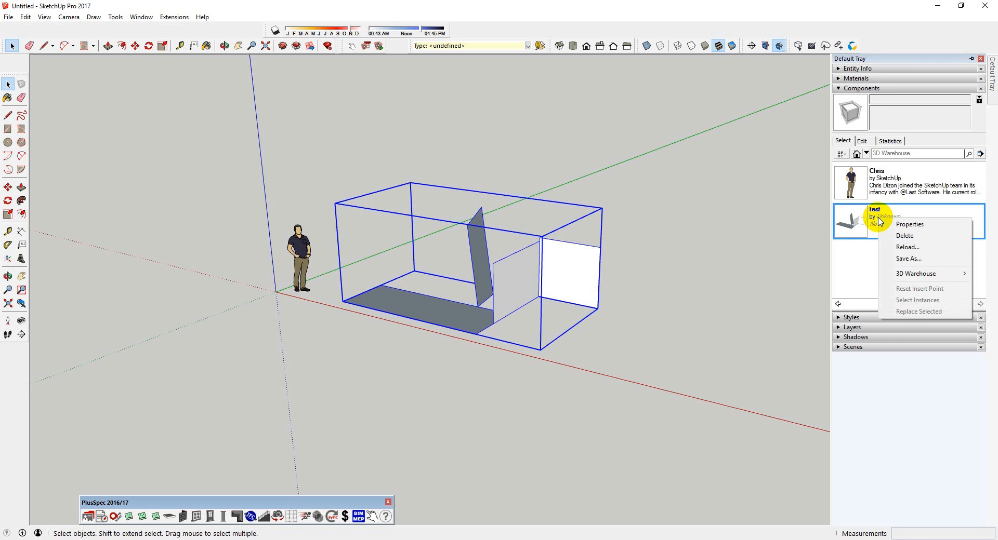
click(907, 259)
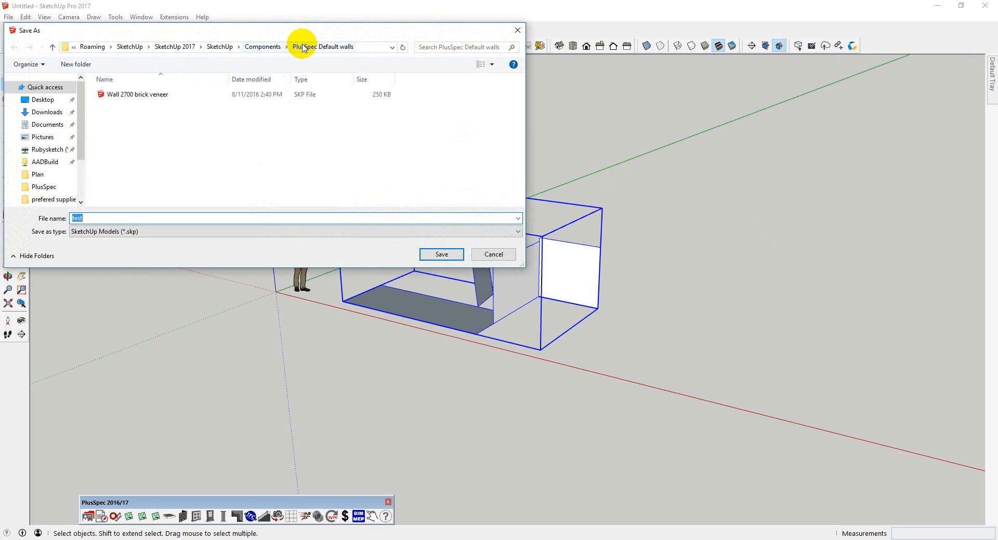
click(263, 47)
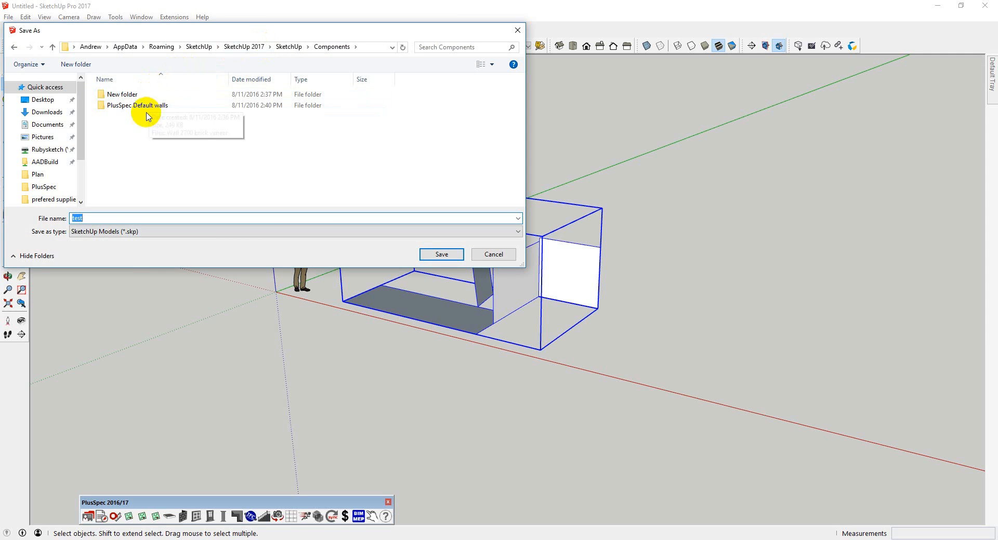
click(134, 98)
double_click(134, 99)
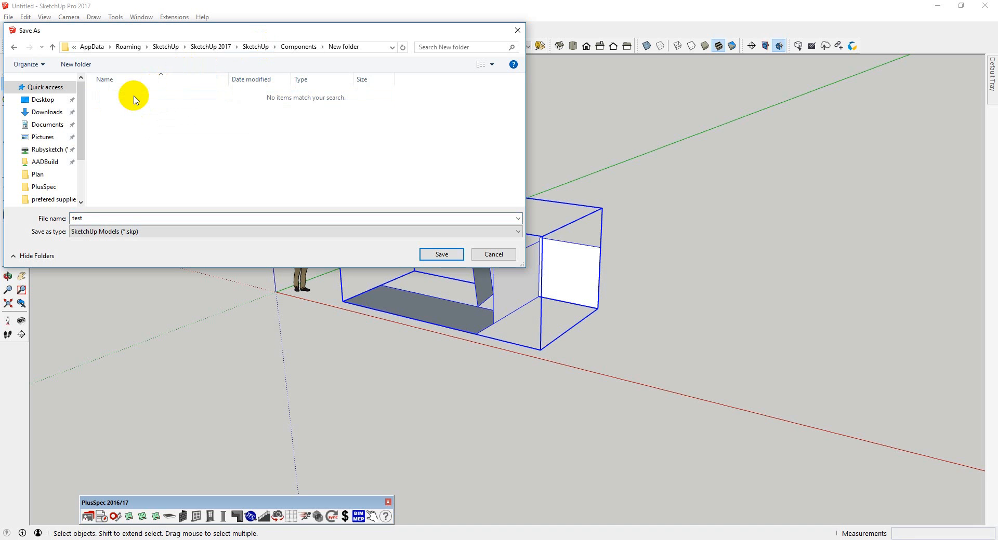
double_click(78, 219)
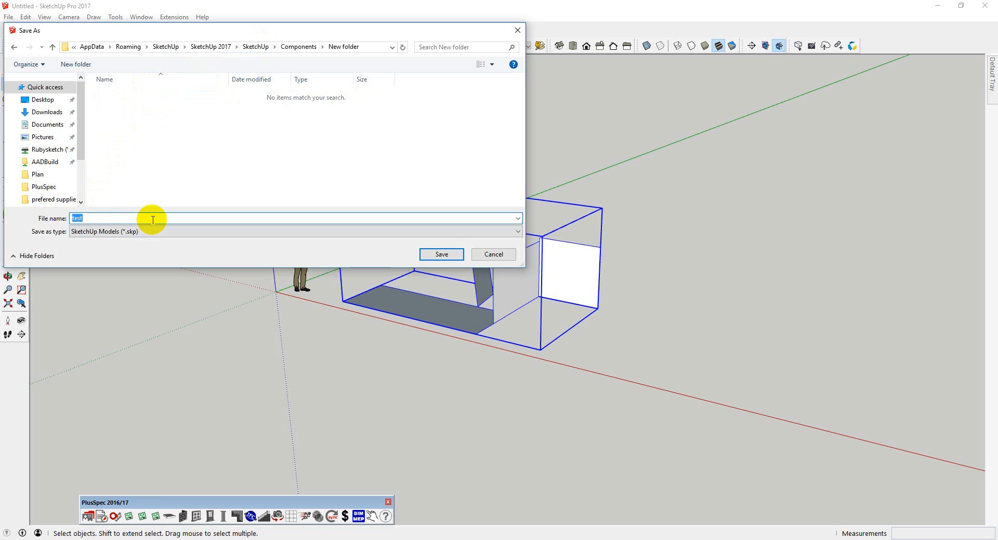
click(439, 254)
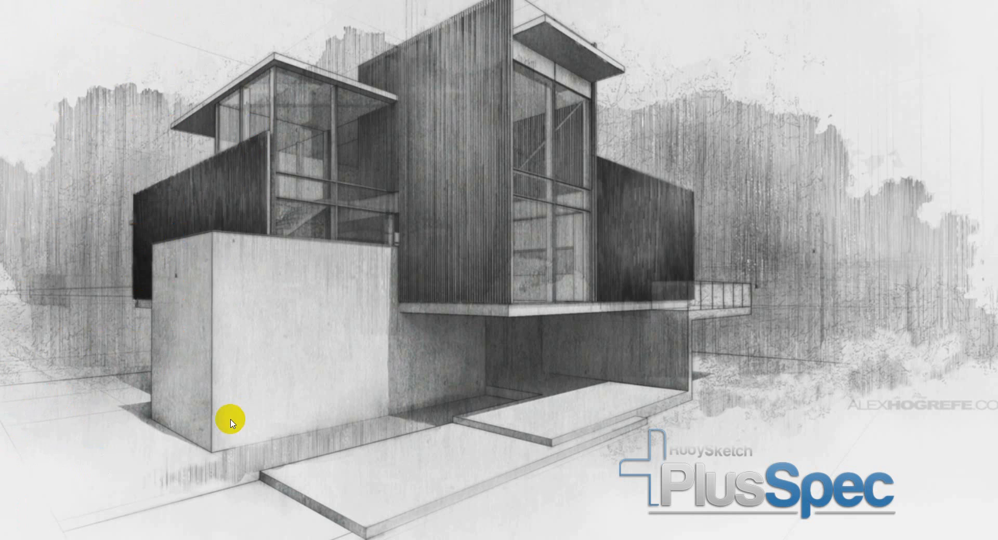
Step: Start SketchUp 2017 afresh, dismiss the SketchUp and PlusSpec welcome windows, and check the component collection in the Default Tray
double_click(38, 504)
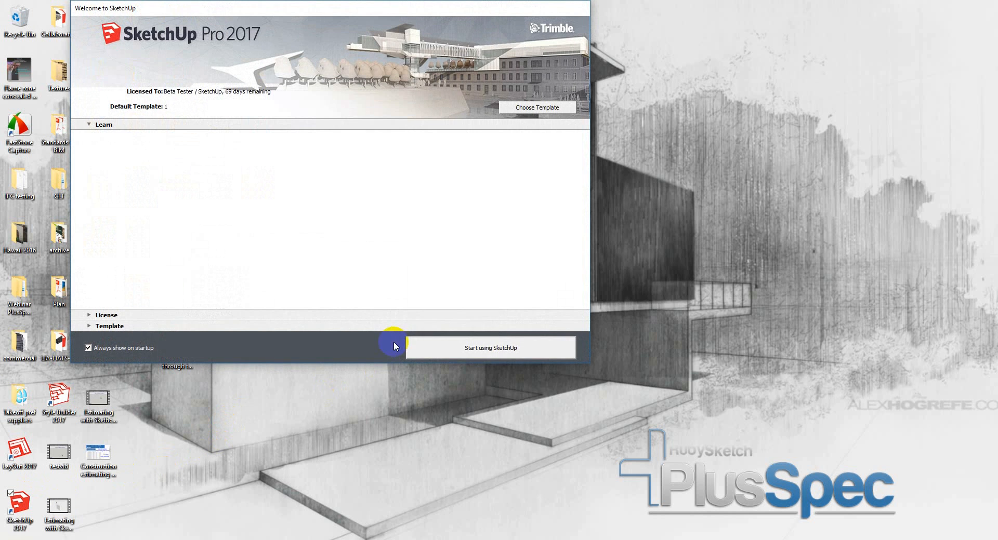
click(491, 350)
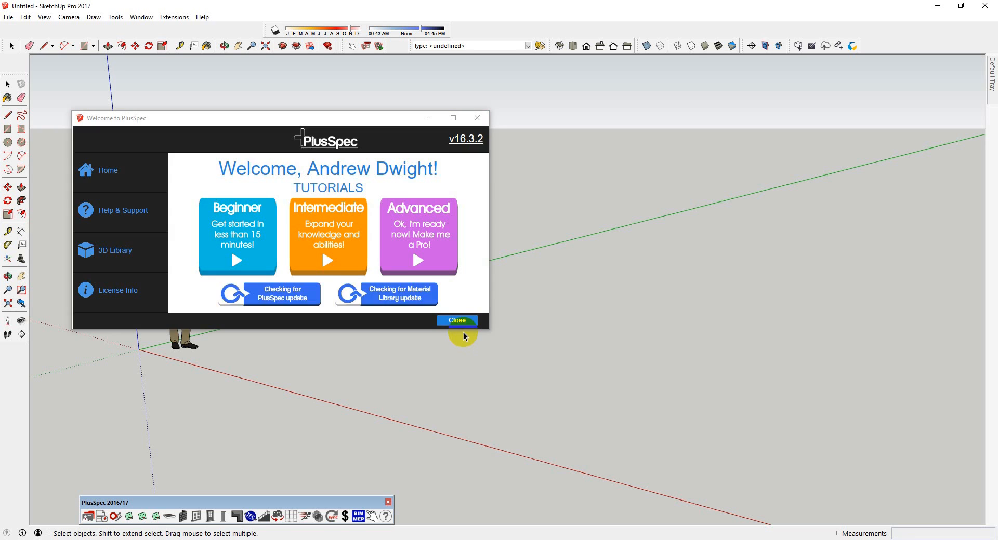
click(456, 319)
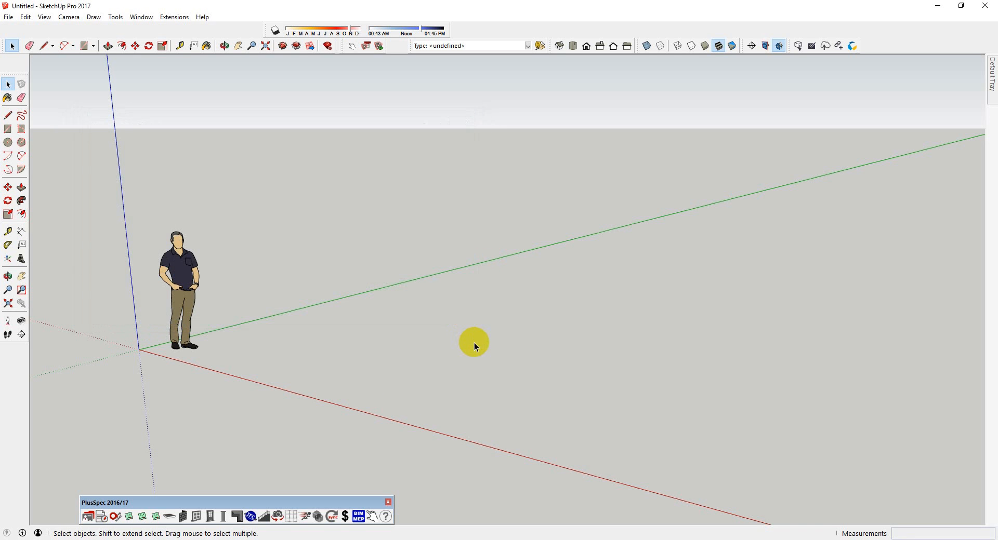
mouse_move(991, 92)
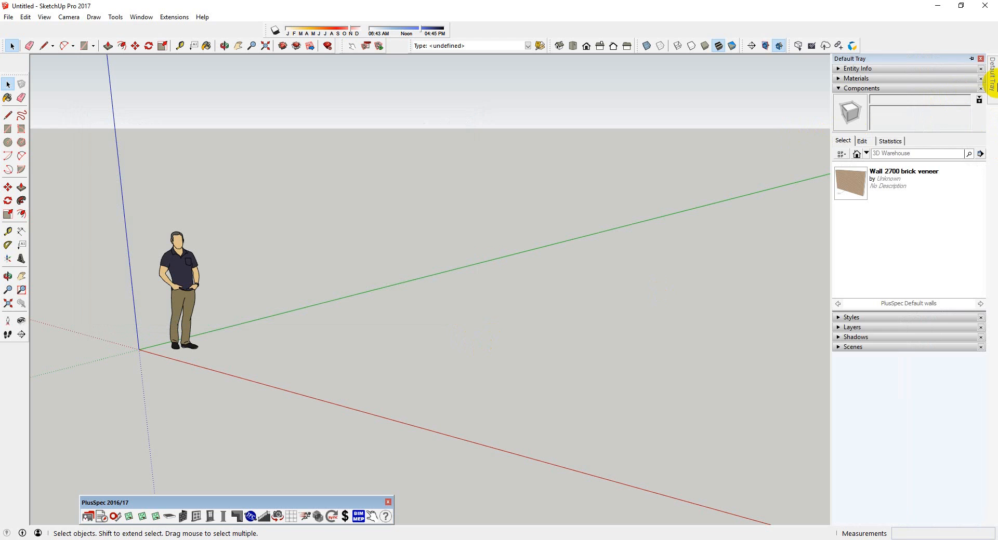
Step: Add the Instructor to the Default Tray
click(144, 20)
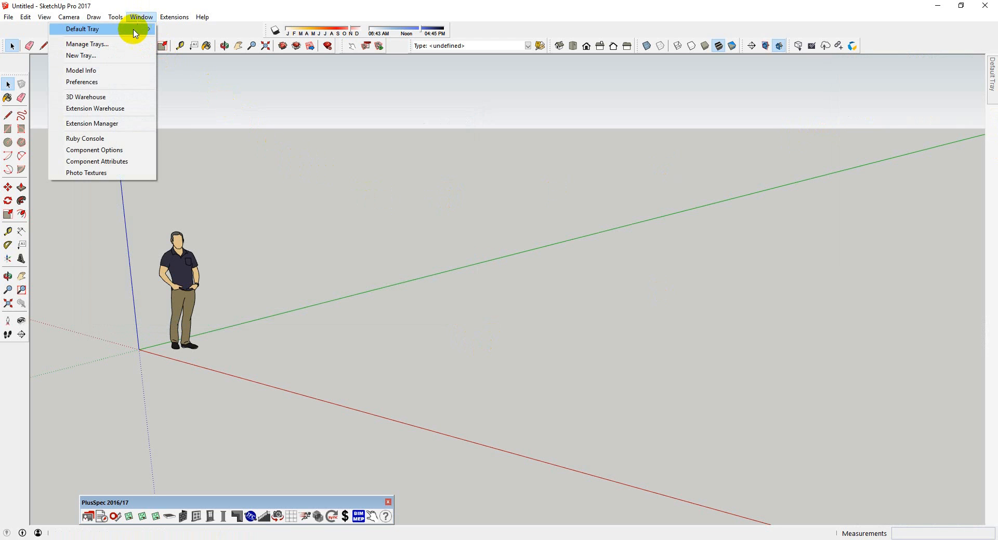
mouse_move(135, 31)
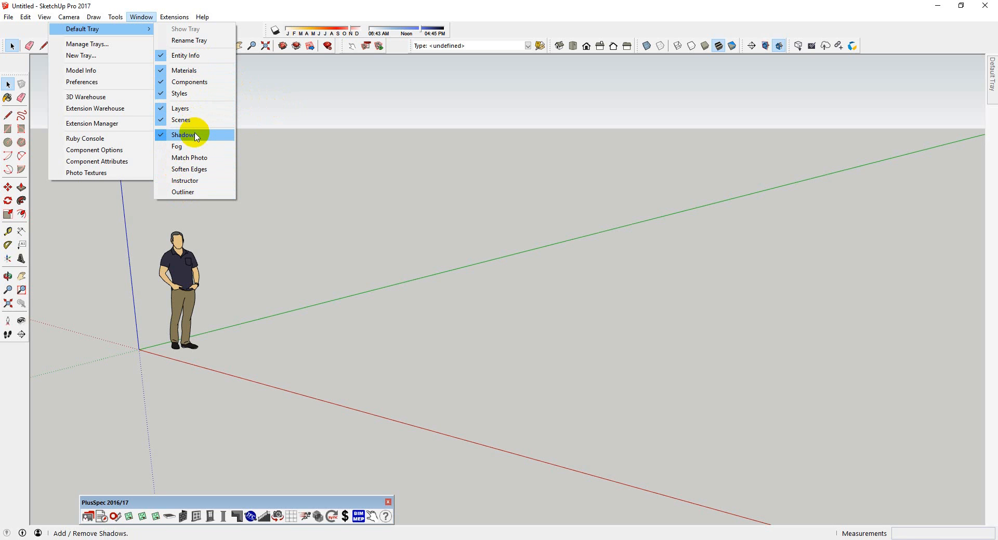
click(191, 183)
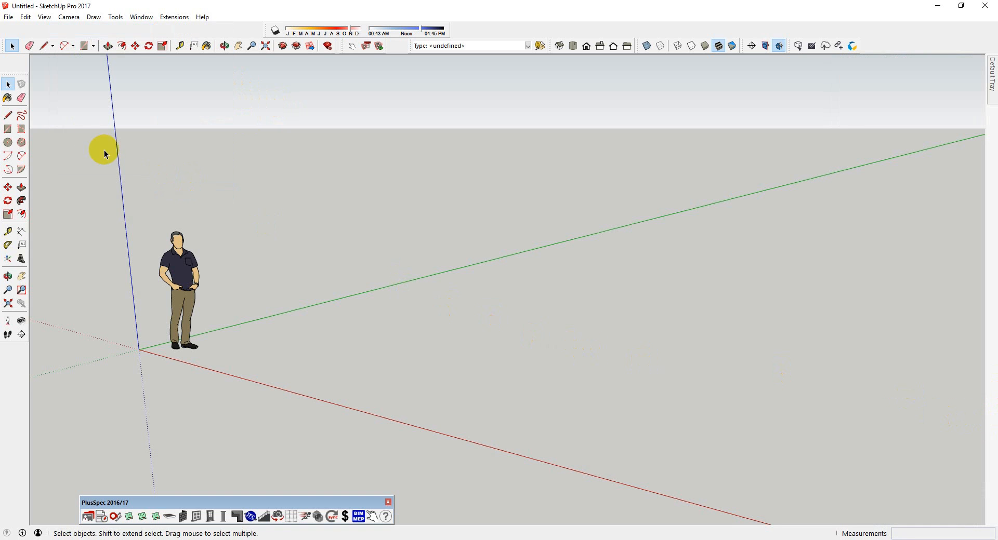
click(491, 296)
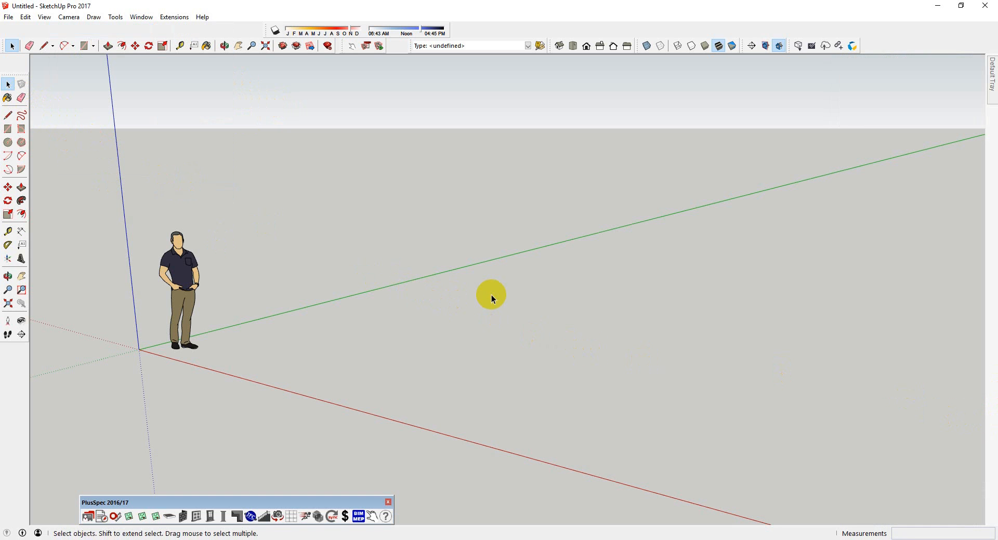
key(r)
click(486, 319)
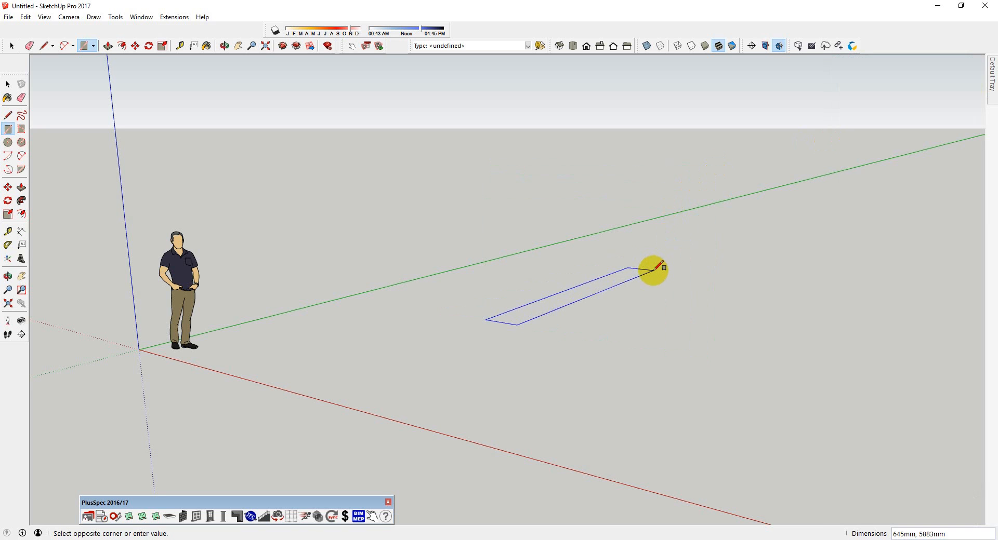
key(space)
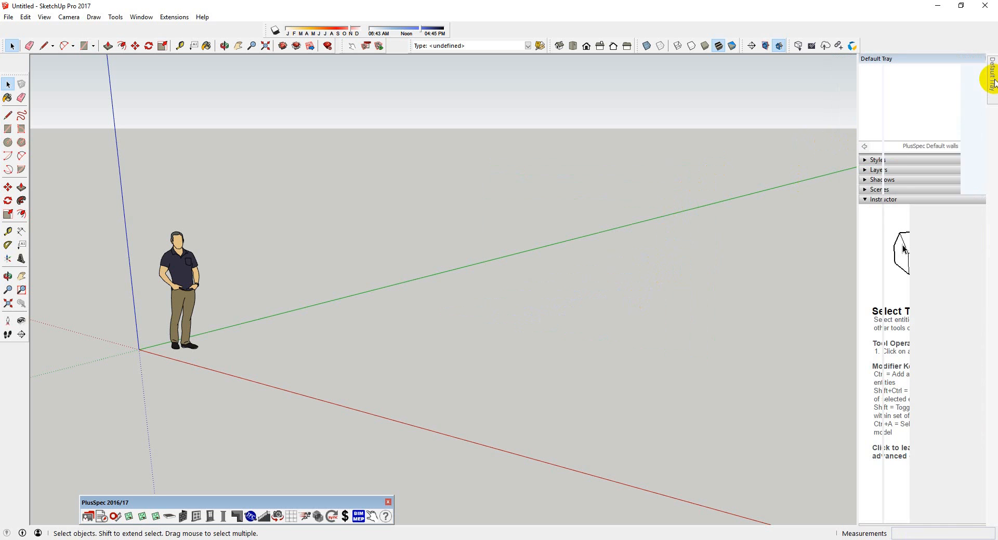
Step: Pin the Default Tray open so the Instructor stays displayed beside the model
click(971, 59)
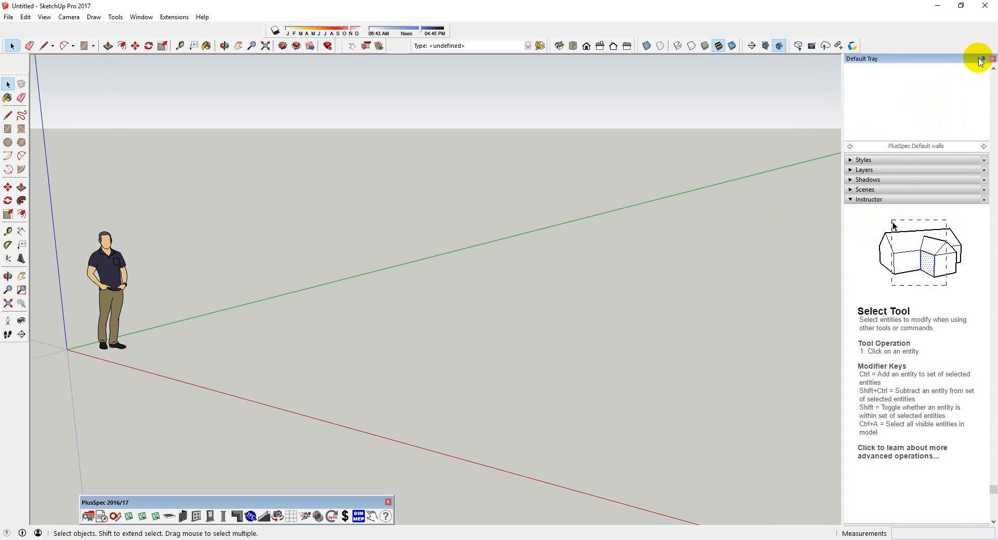
Step: Unpin the Default Tray so it auto-hides, and collapse its Instructor section to reach Components
click(982, 58)
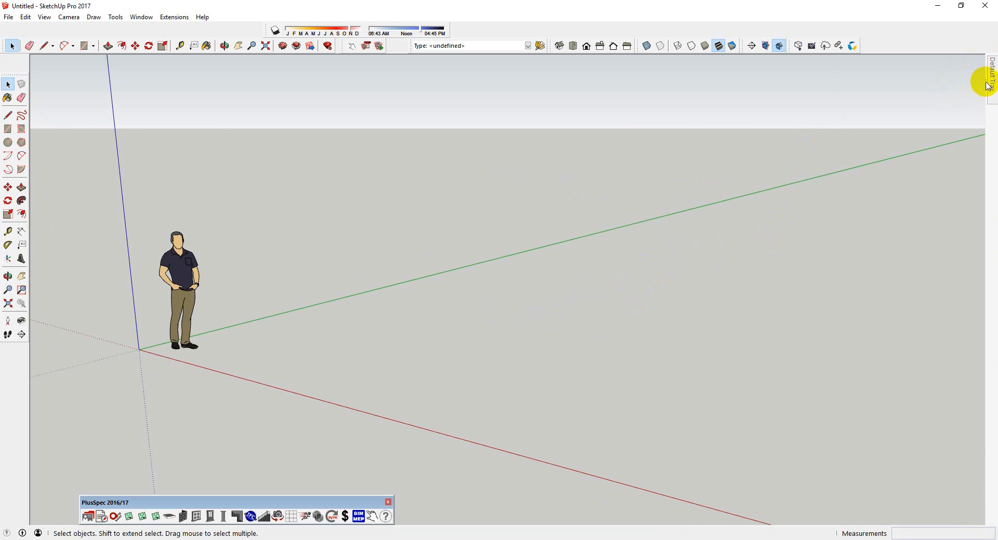
mouse_move(991, 83)
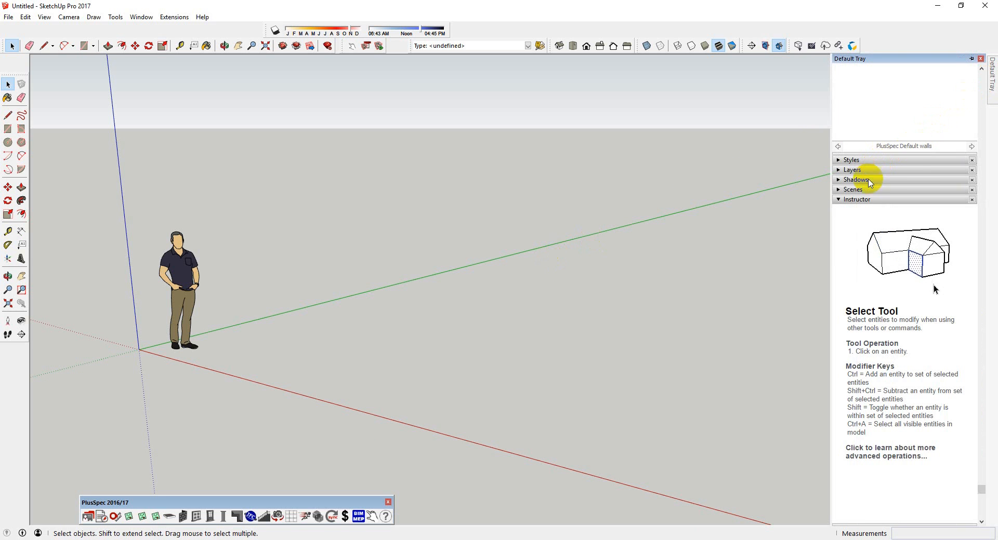
click(842, 200)
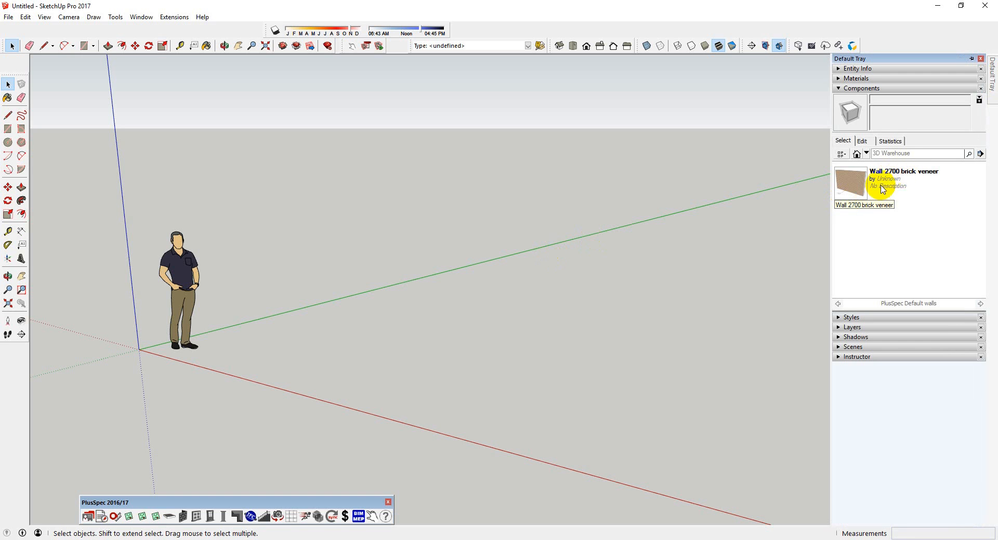
Step: Place the Wall 2700 brick veneer component from the PlusSpec Default walls collection in the model near the person
click(867, 154)
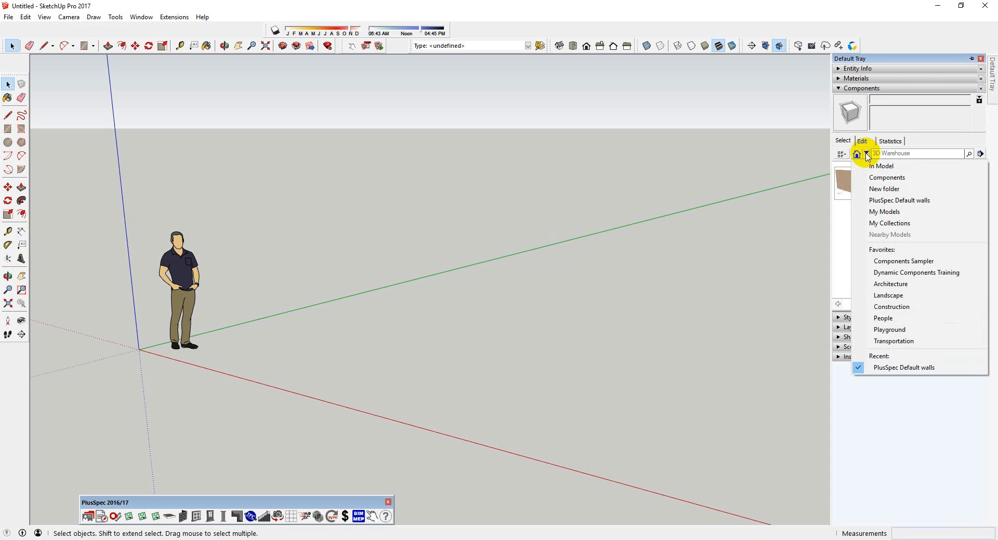
click(884, 200)
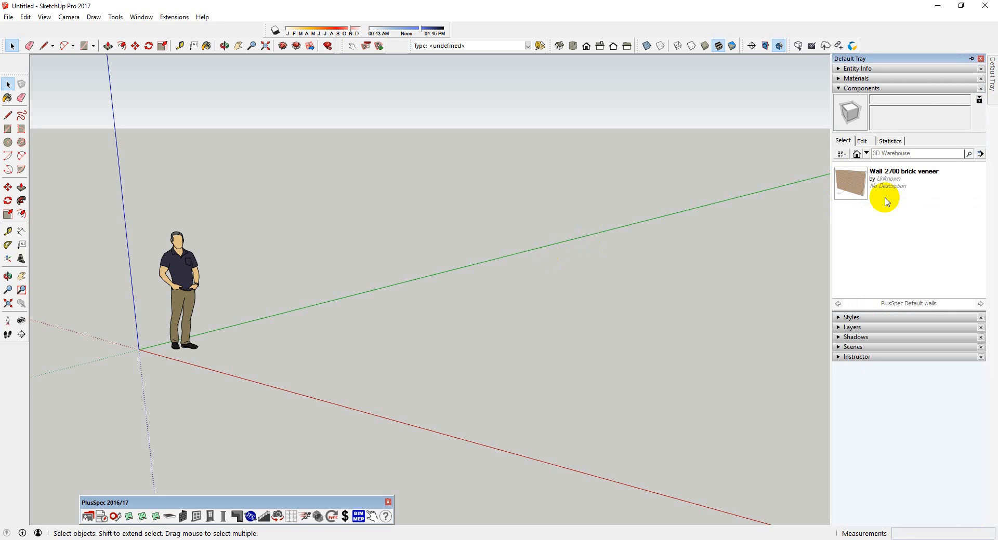
click(860, 187)
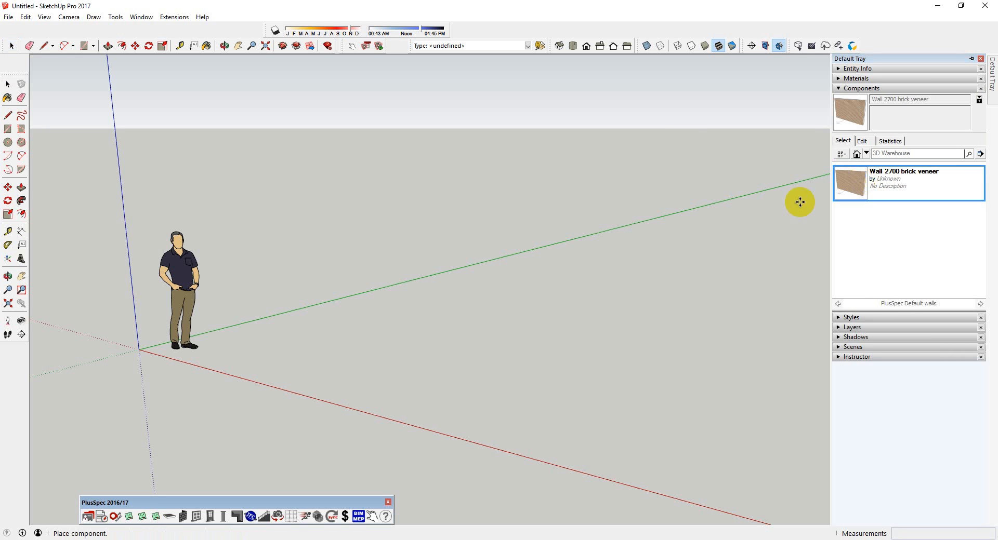
middle_drag(467, 327, 493, 331)
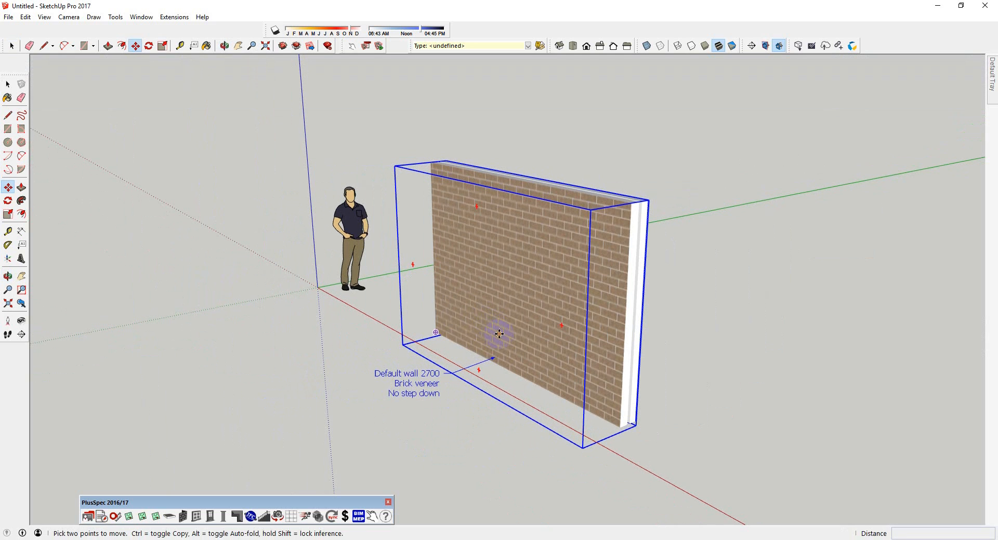
Step: Explode the placed brick veneer wall component
click(517, 328)
right_click(513, 307)
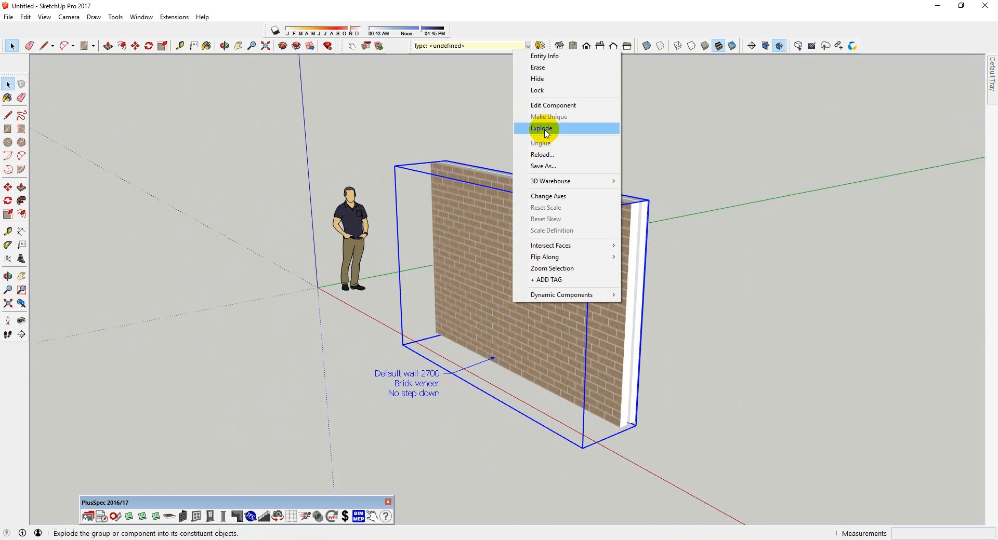
click(543, 129)
Step: Split the brick veneer wall at two points along its base, at about 704 mm and 2845 mm
click(532, 301)
right_click(535, 307)
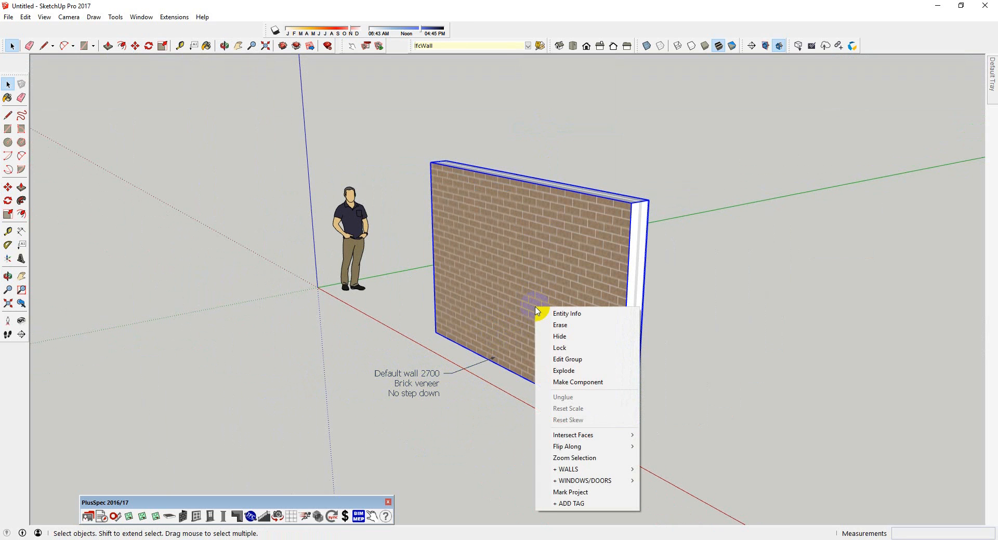
mouse_move(580, 471)
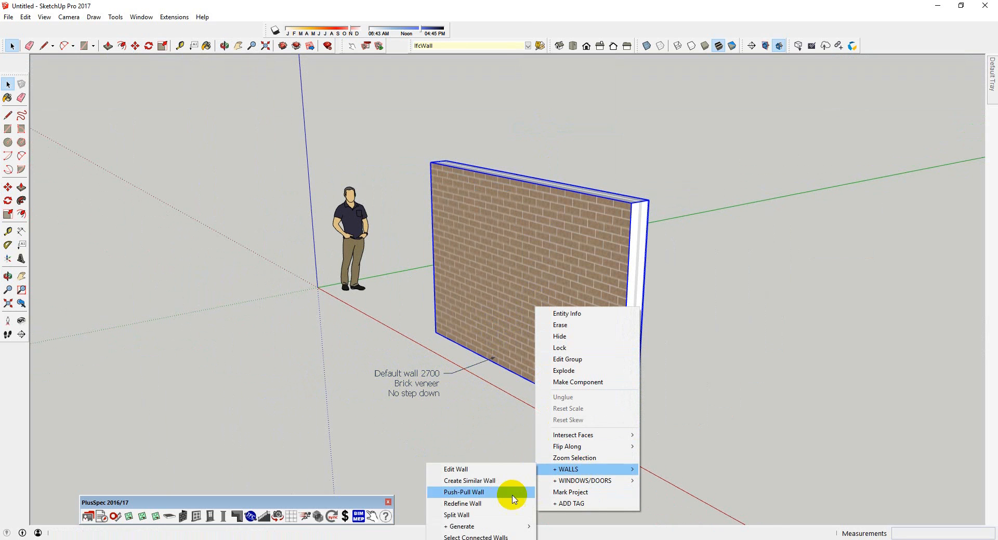
click(494, 515)
click(566, 407)
click(455, 355)
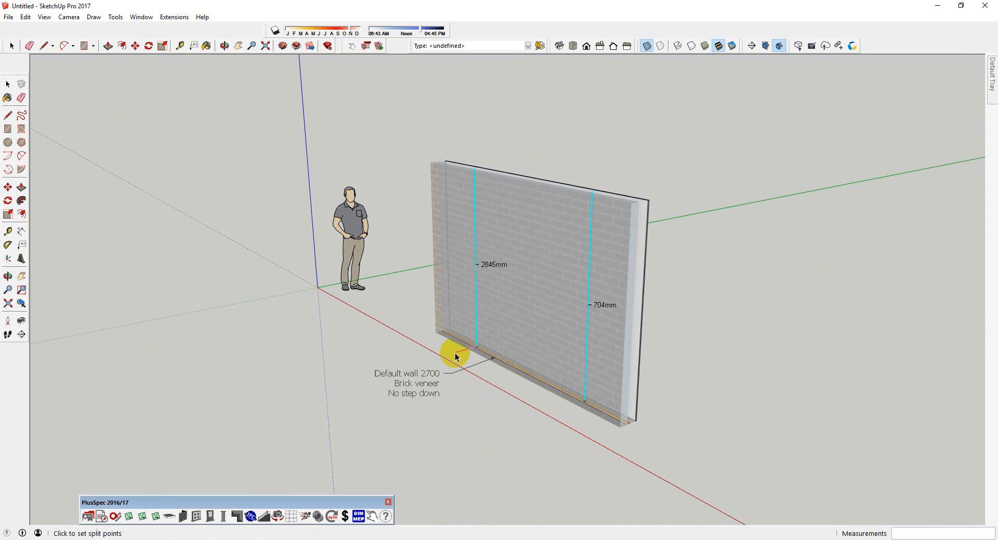
key(Return)
Step: Push-pull the middle wall section outward about 1744 mm along the green axis using the PlusSpec wall command
right_click(519, 343)
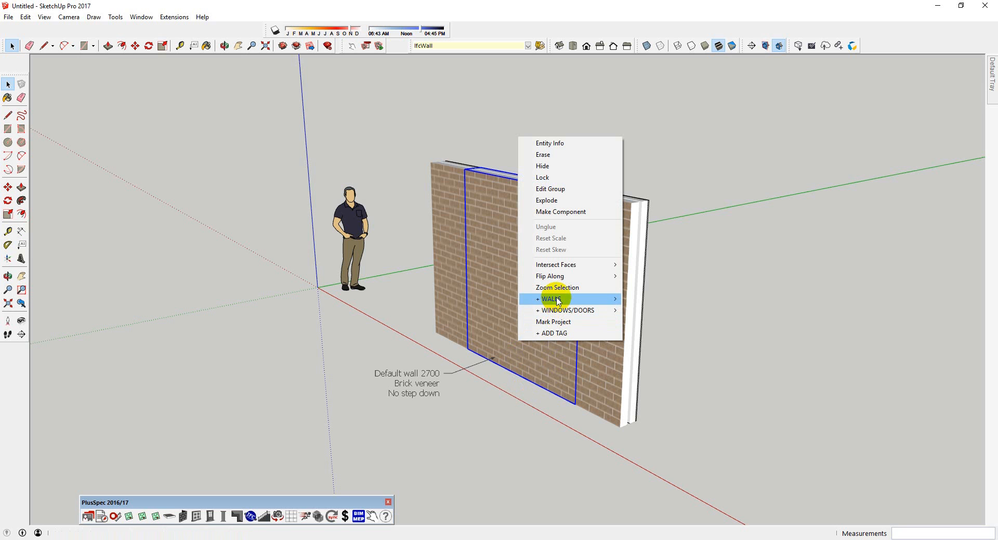
mouse_move(558, 300)
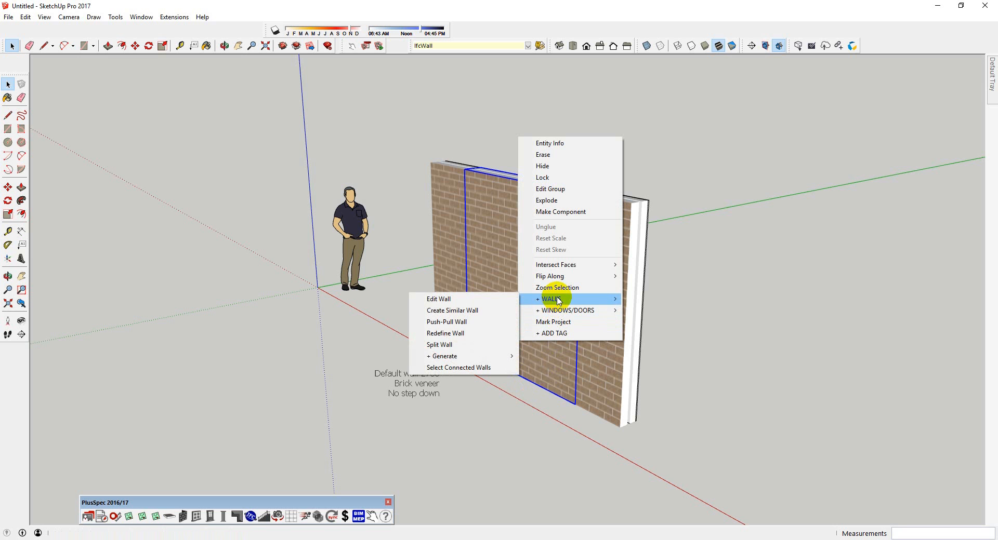
click(488, 322)
click(531, 382)
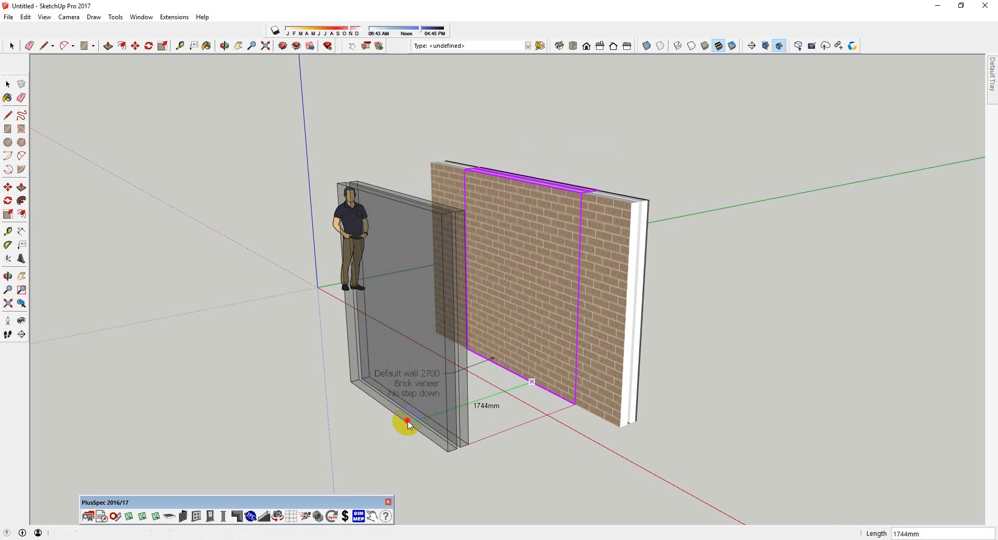
click(406, 426)
middle_drag(507, 372, 416, 383)
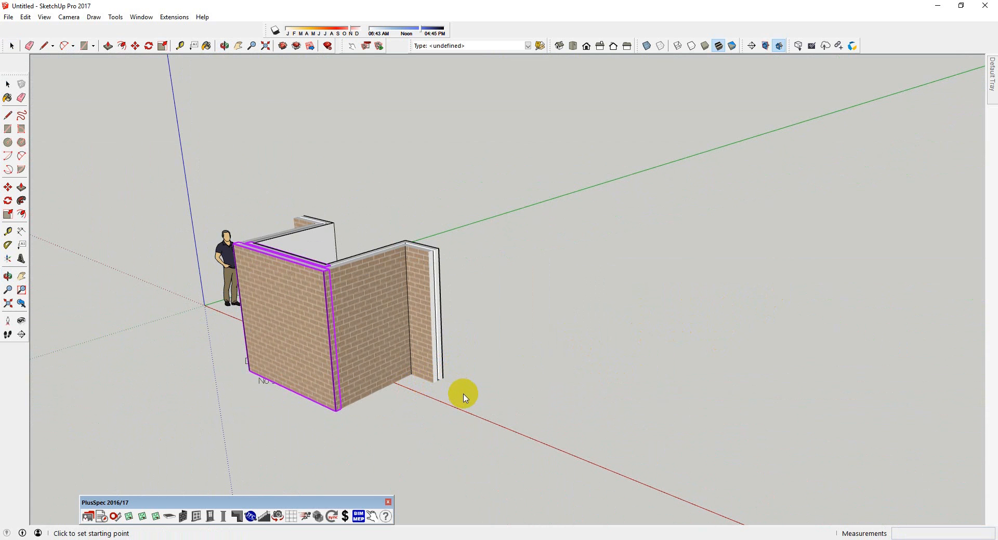
key(space)
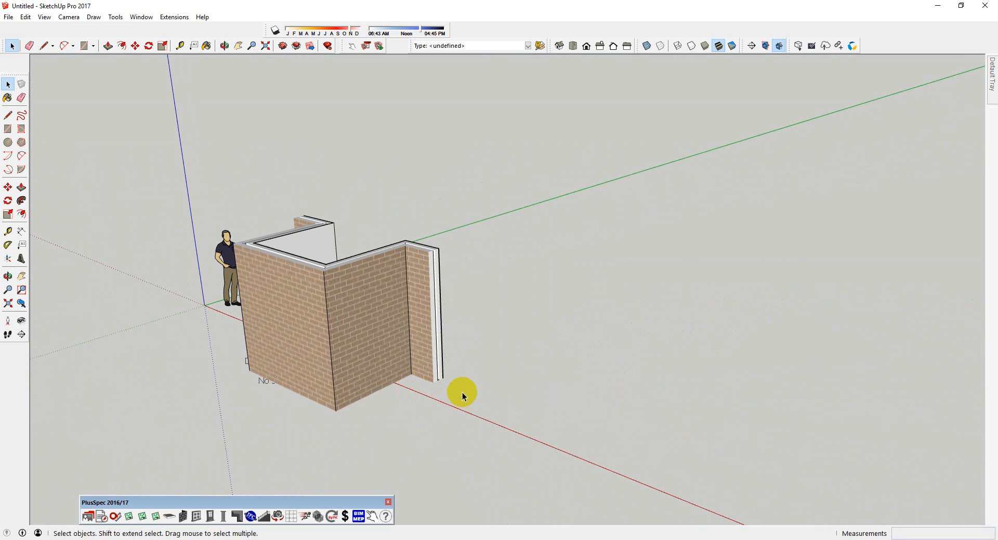
Step: Undo the push-pull of the middle wall section and restore it
key(ctrl+z)
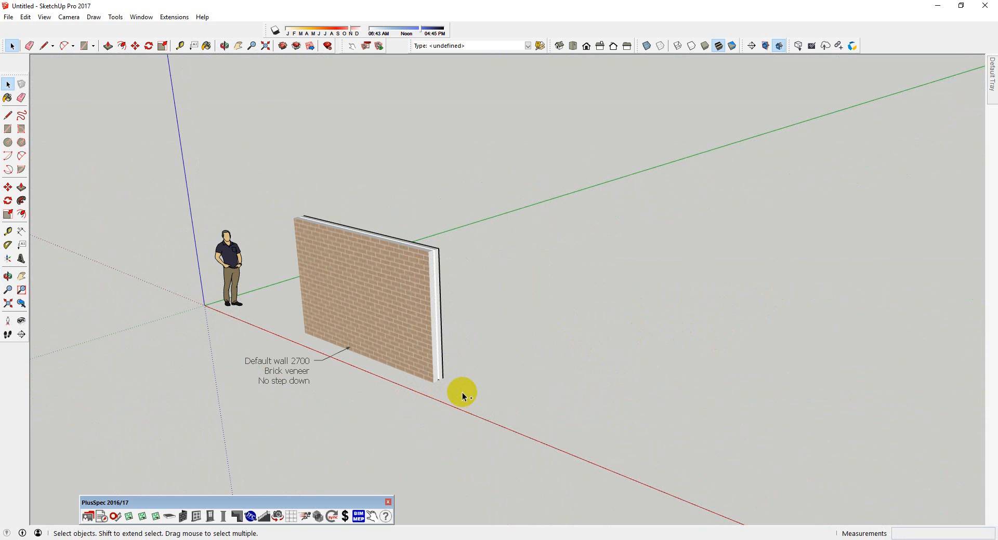
key(ctrl+z)
middle_drag(429, 323, 539, 311)
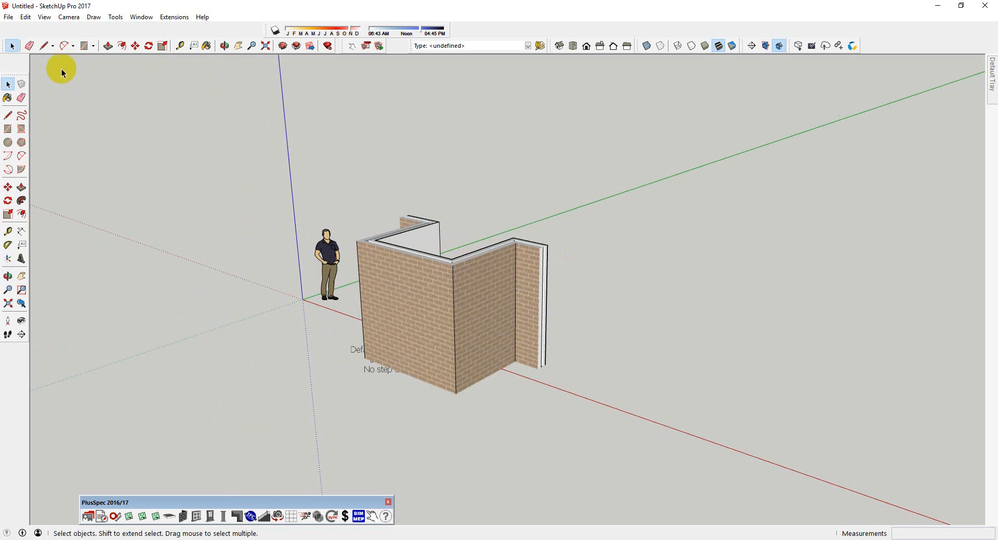
Step: Save the model as test11111 in the Documents folder
click(8, 16)
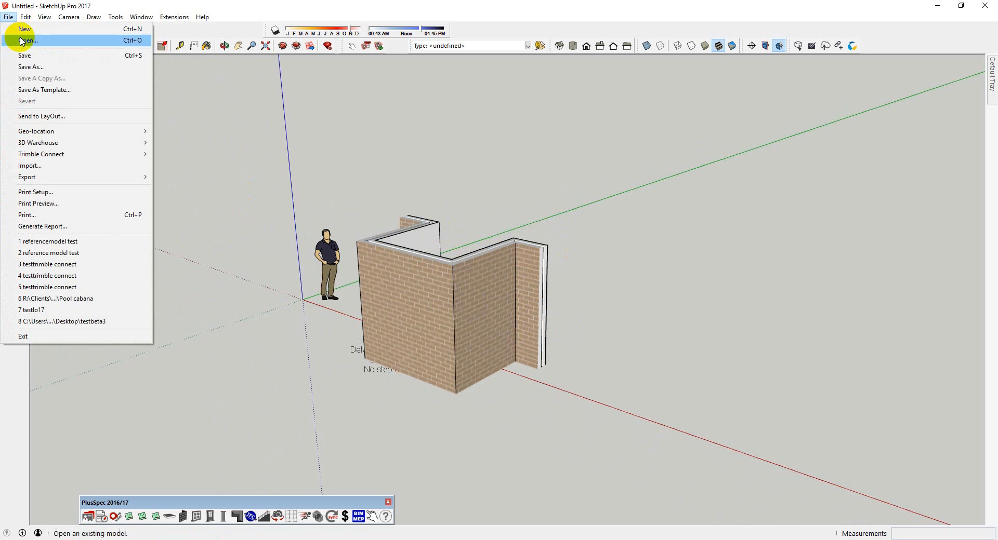
click(41, 70)
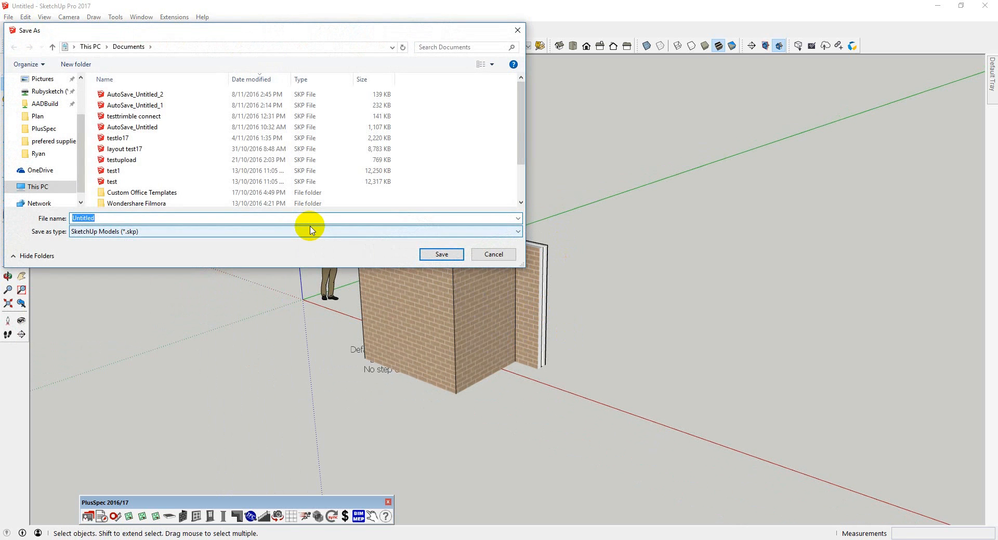
text(test11111)
click(439, 253)
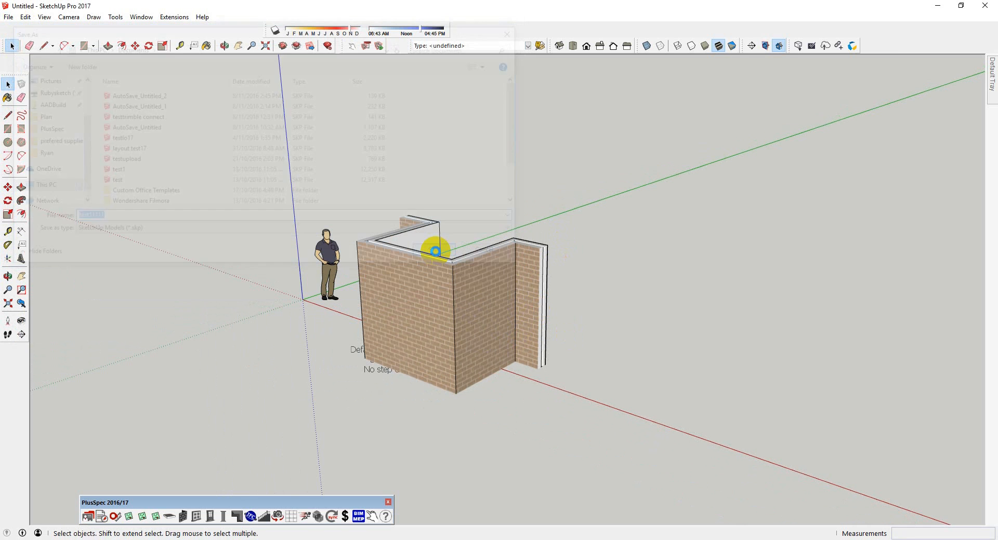
click(639, 251)
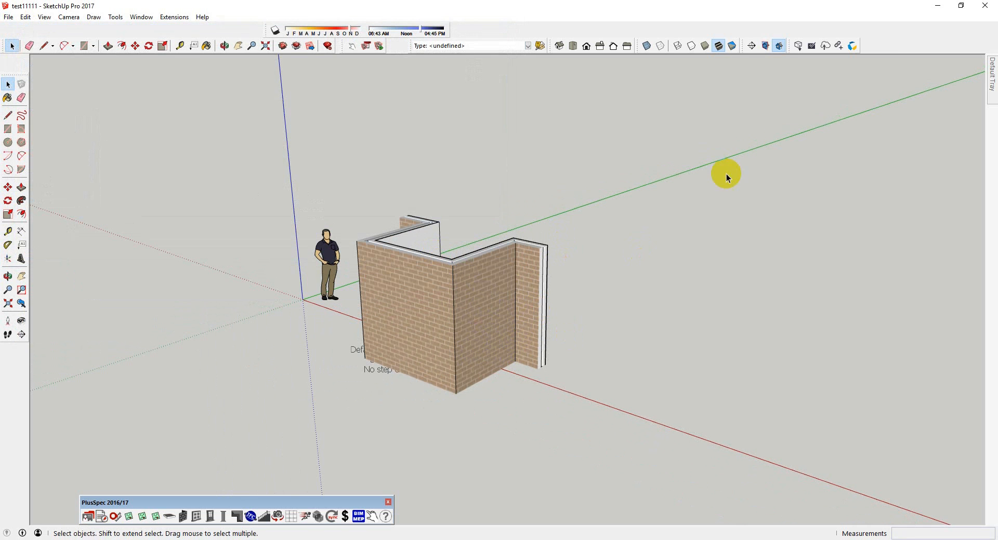
Step: Undock the Trimble Connect toolbar so it floats over the drawing area
drag(793, 44, 743, 141)
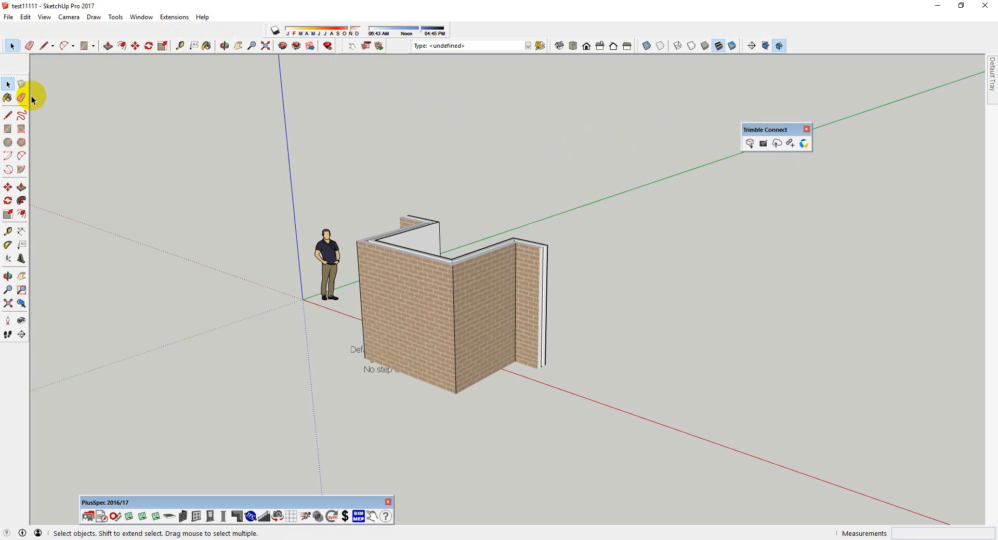
Step: Examine the list of available toolbars, switching the Section toolbar off and back on
click(44, 17)
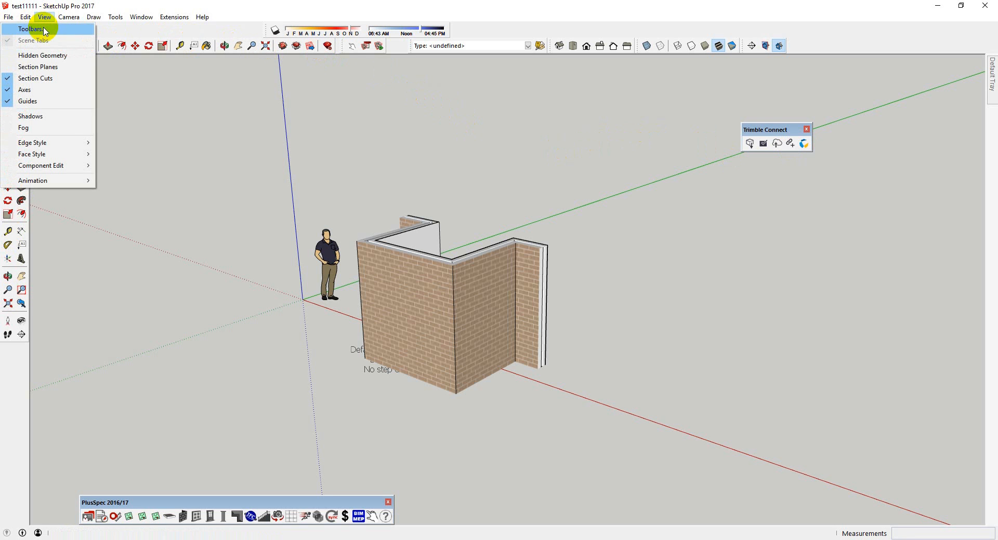
click(45, 29)
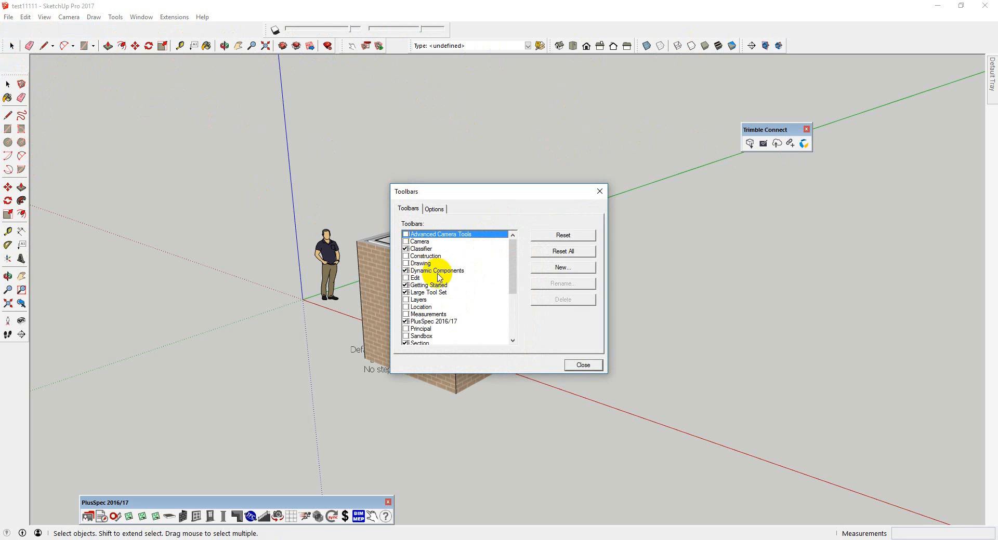
scroll(419, 266, down, 3)
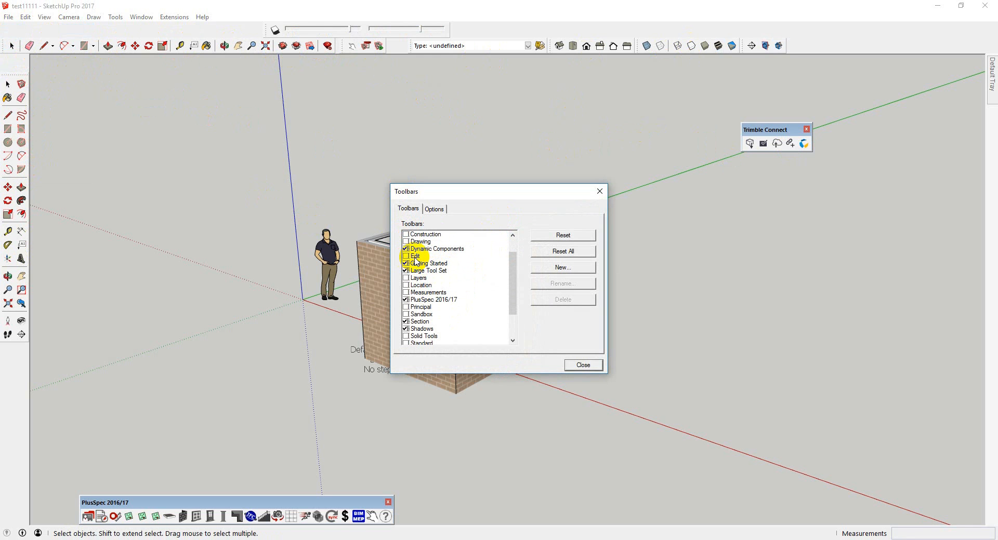
scroll(417, 262, down, 2)
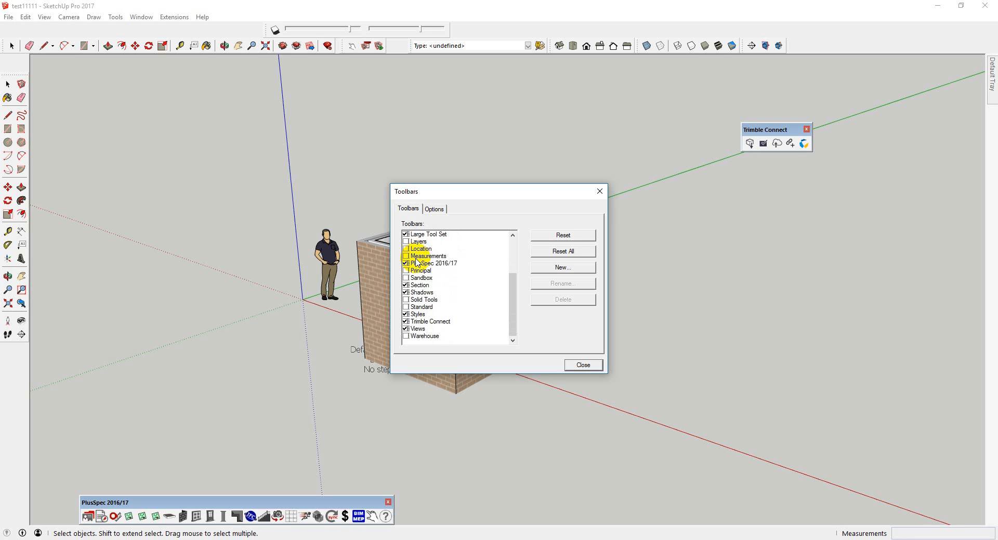
scroll(417, 263, up, 3)
scroll(417, 262, down, 2)
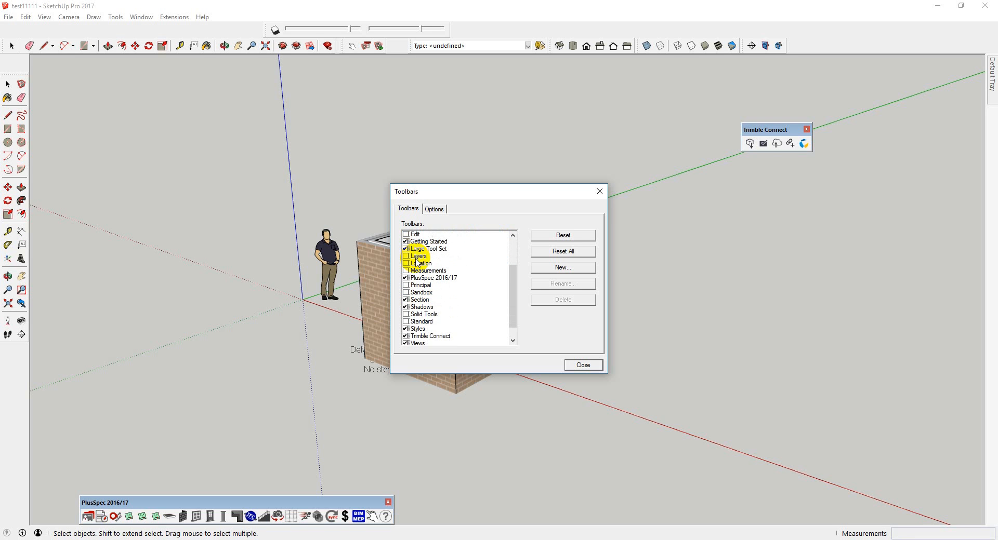
click(406, 300)
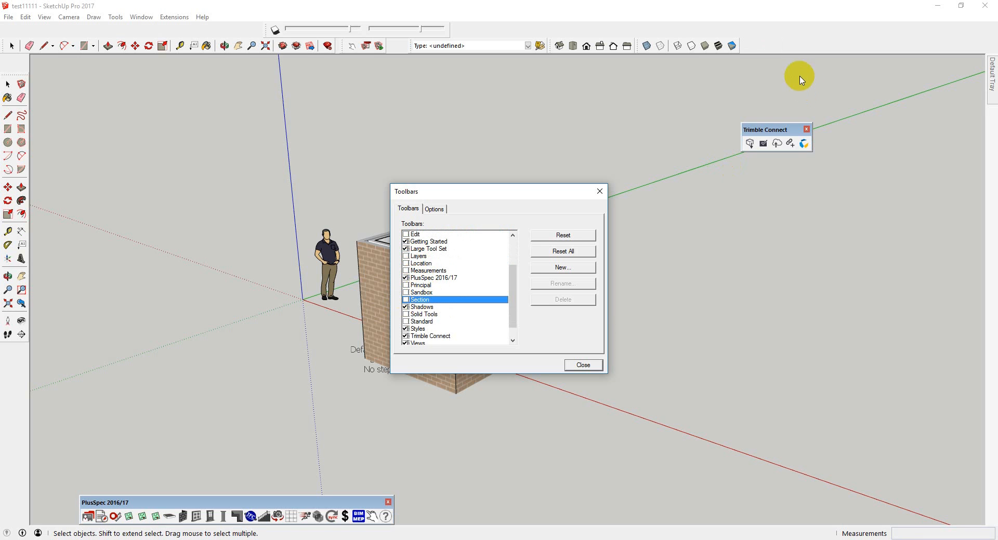
click(406, 300)
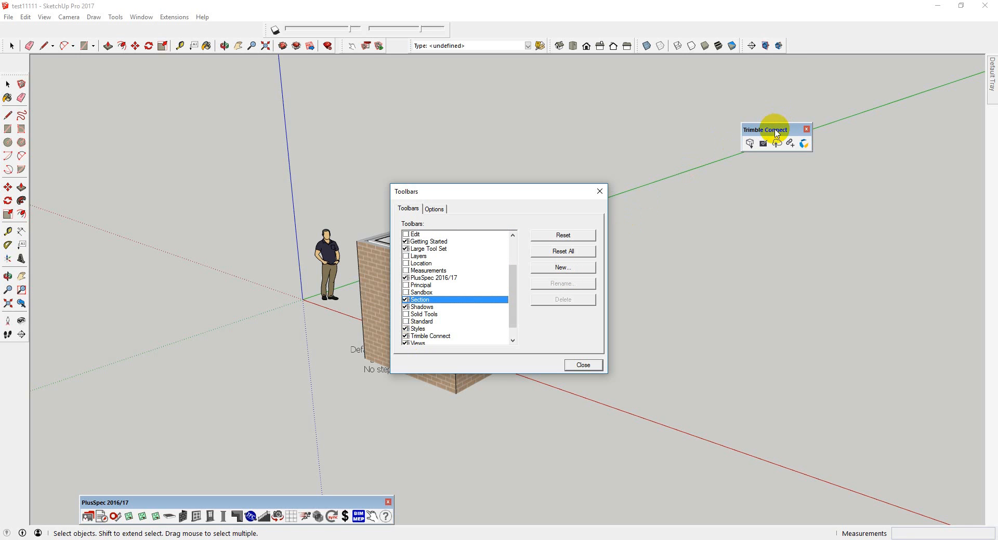
click(601, 192)
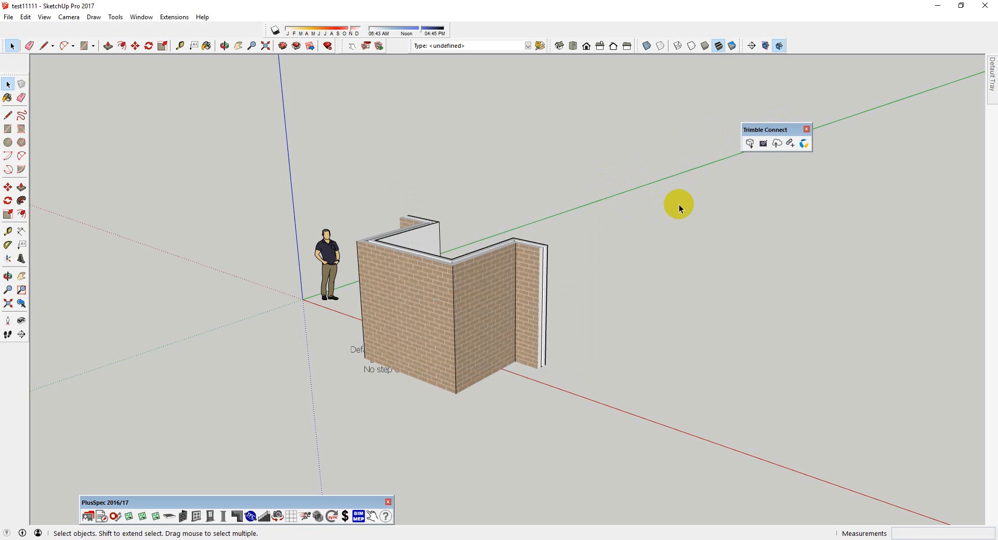
Step: Open referencemodel test.skp from the Test folder of the SketchUp project in Trimble Connect
click(749, 143)
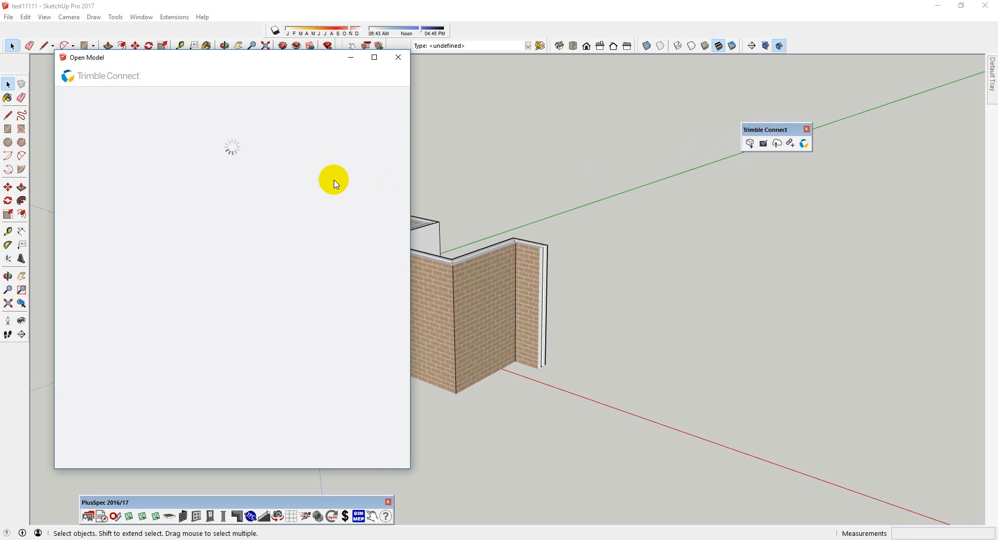
click(165, 200)
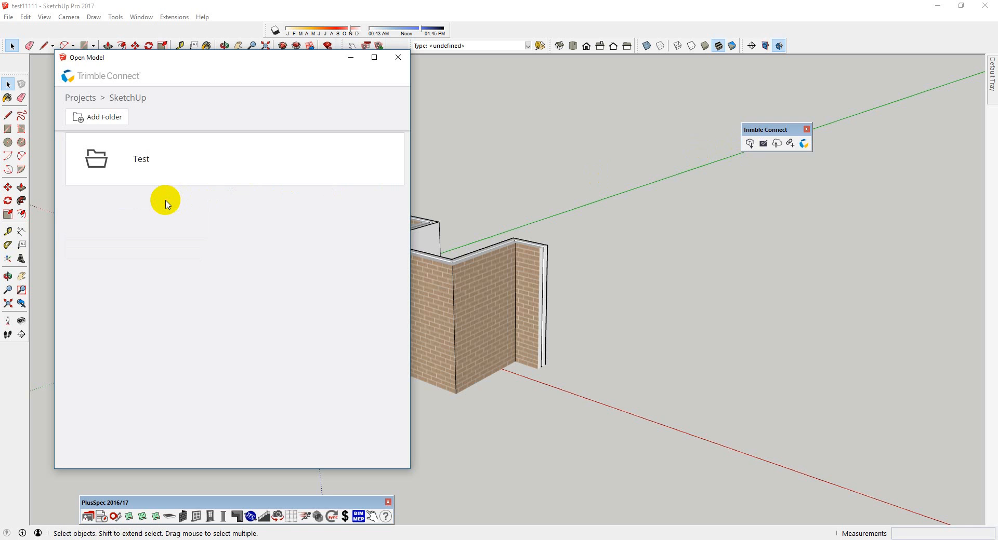
click(146, 165)
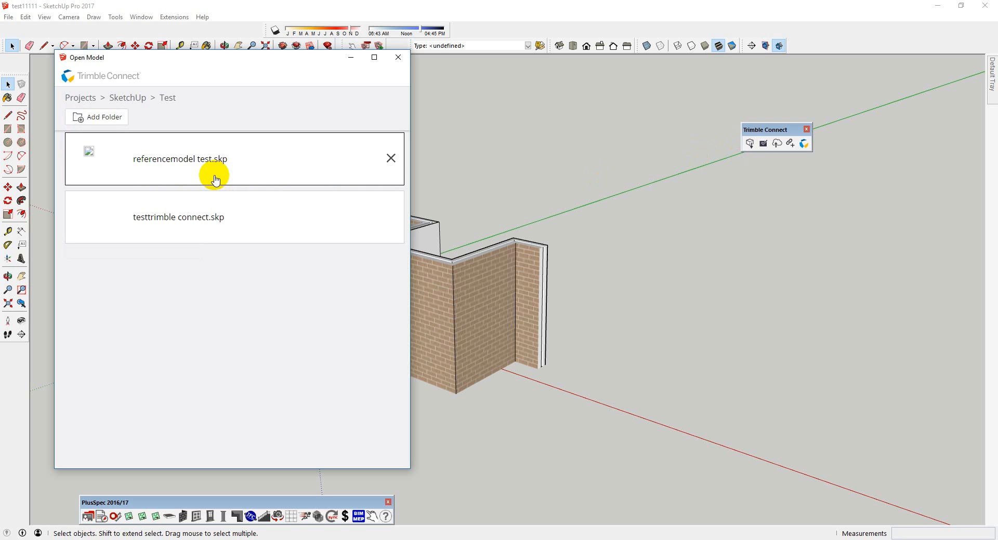
click(177, 173)
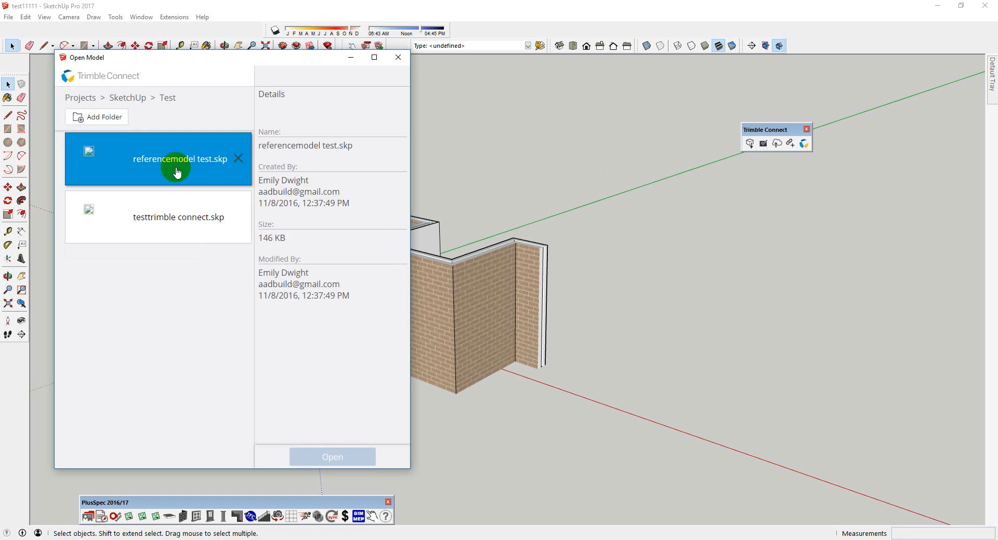
double_click(176, 172)
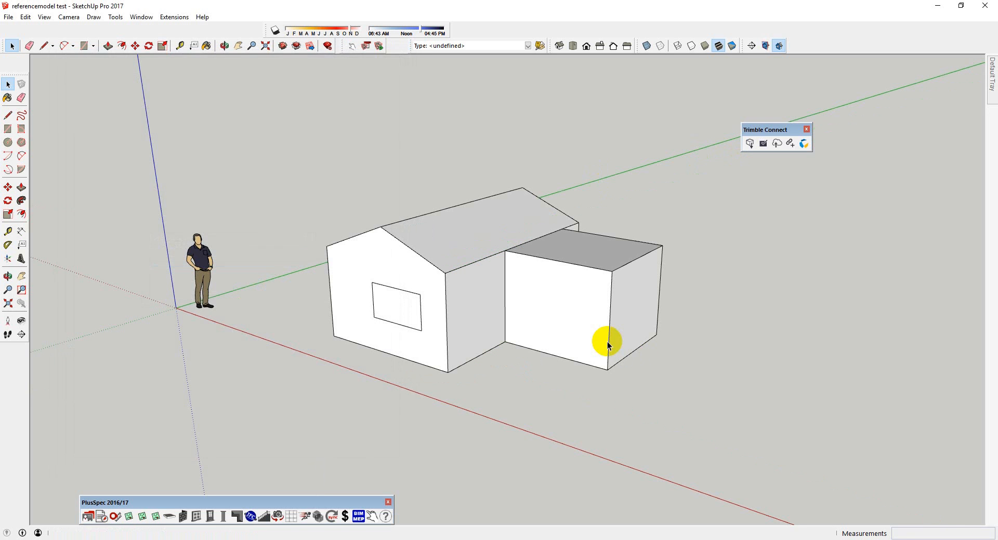
Step: View the opened house model from the gable side and select its gabled main volume
mouse_move(519, 334)
middle_down()
mouse_move(634, 252)
mouse_move(753, 189)
mouse_move(513, 317)
middle_up()
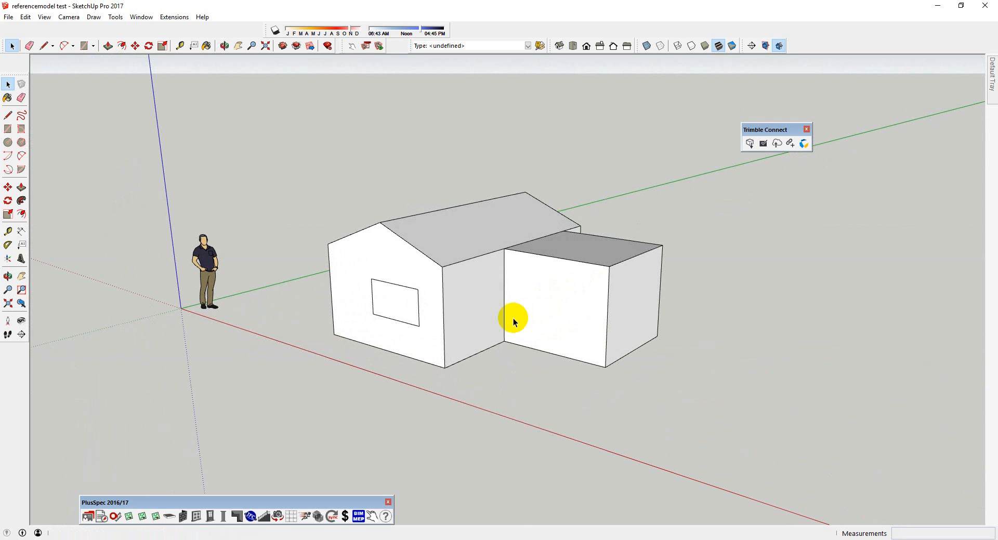
key(space)
click(497, 539)
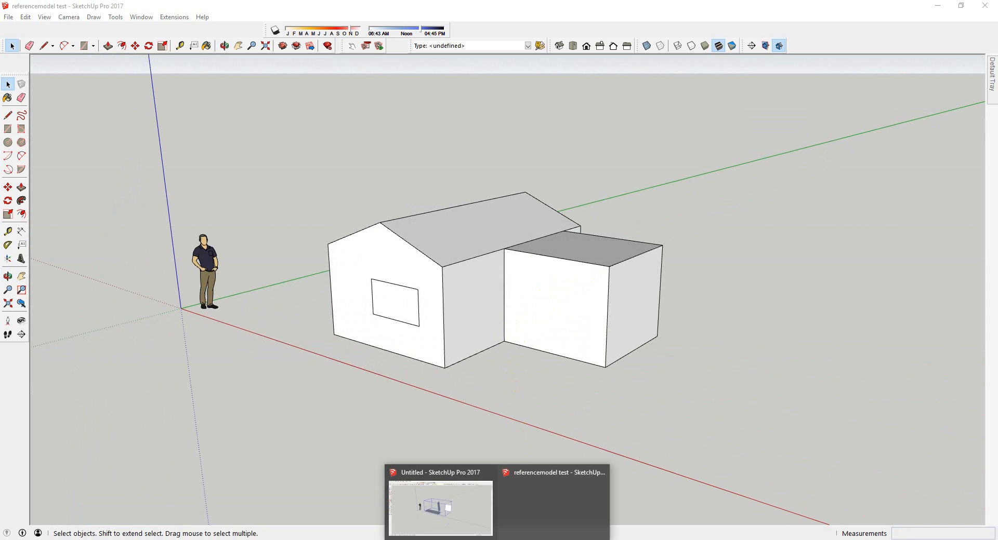
click(469, 386)
middle_drag(478, 305, 589, 294)
click(497, 312)
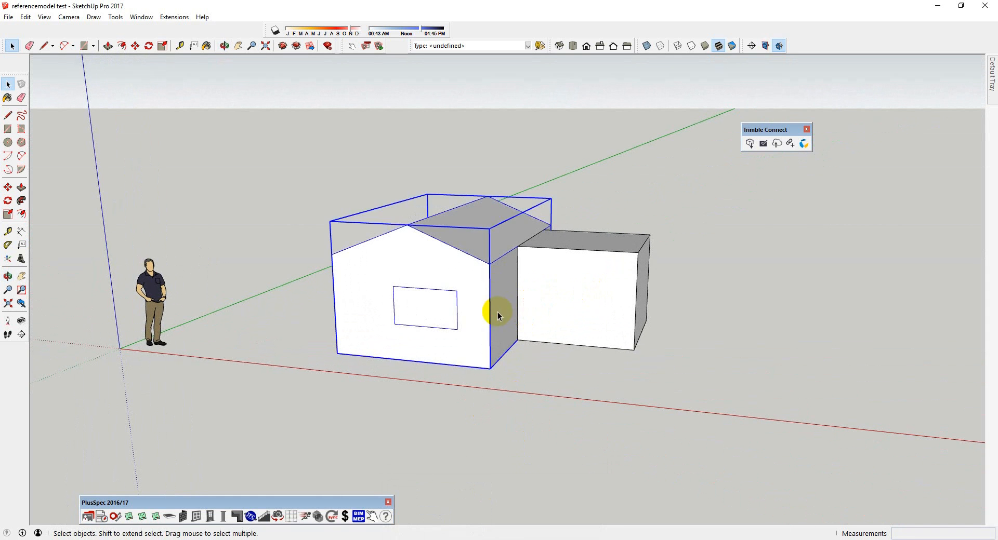
Step: Start a new Trimble Connect ToDo with the current view captured, filling in a test name and the description ugugig
click(763, 144)
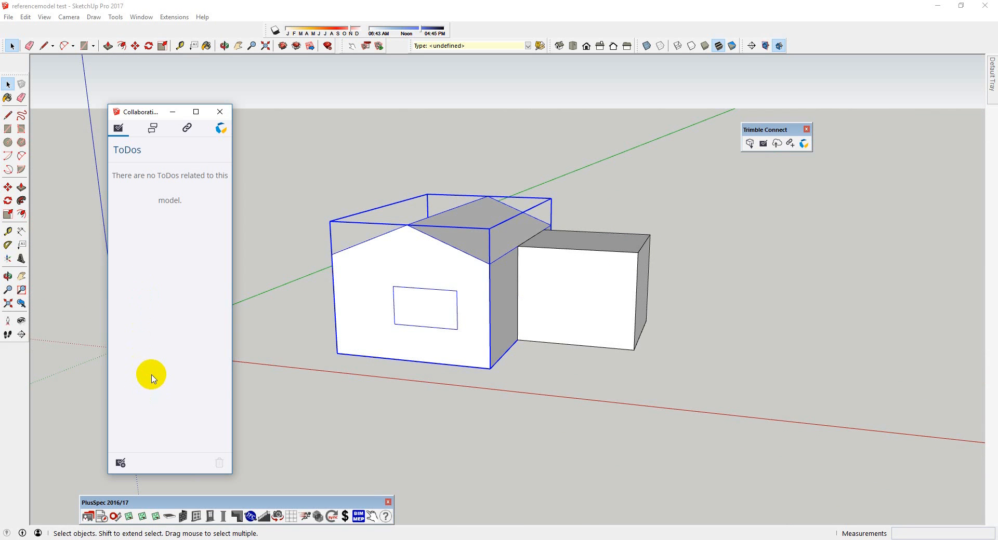
click(120, 463)
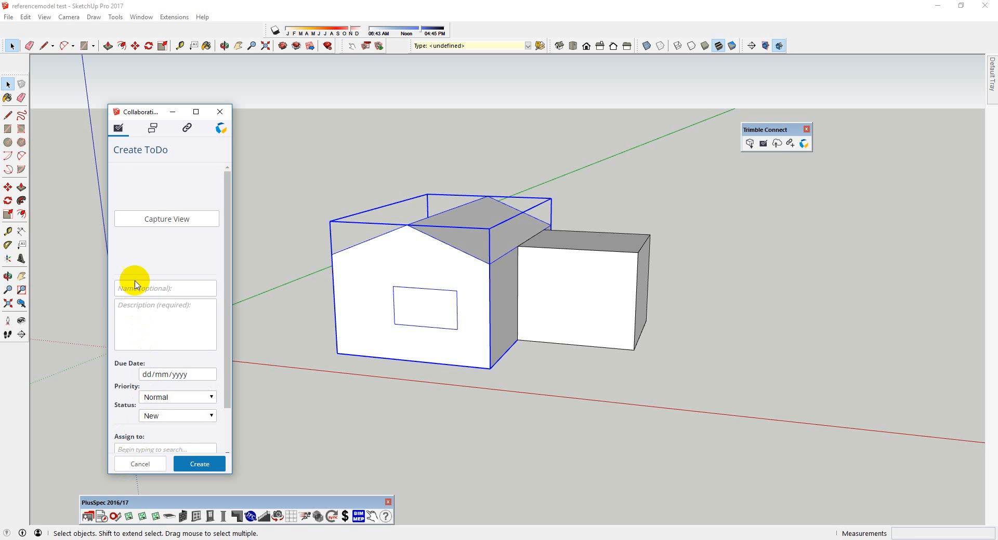
click(148, 228)
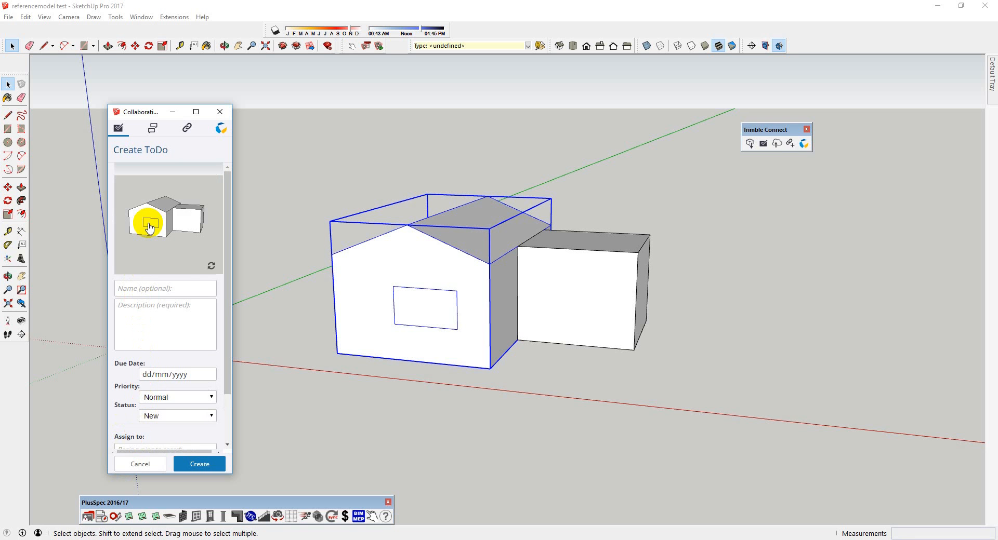
click(158, 291)
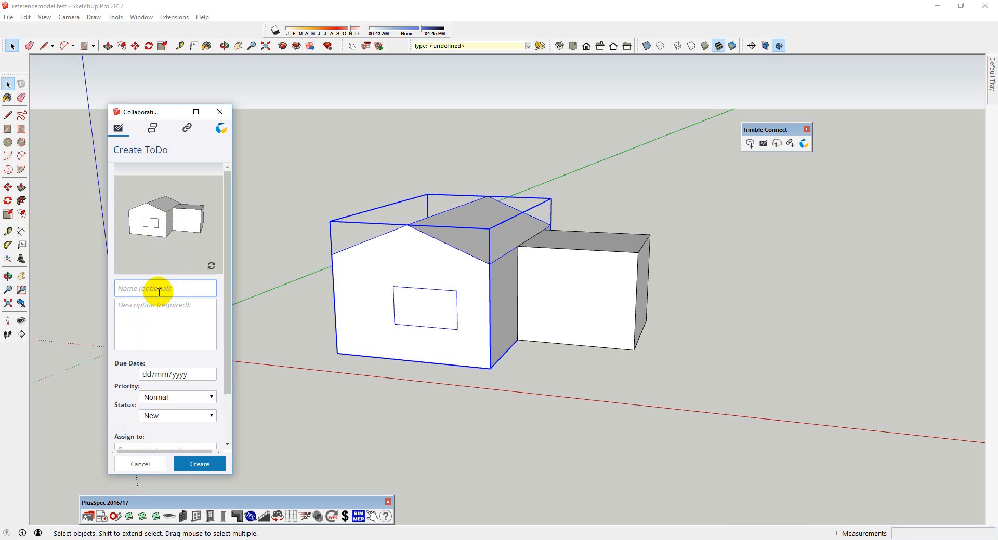
text(test Andrew)
click(153, 307)
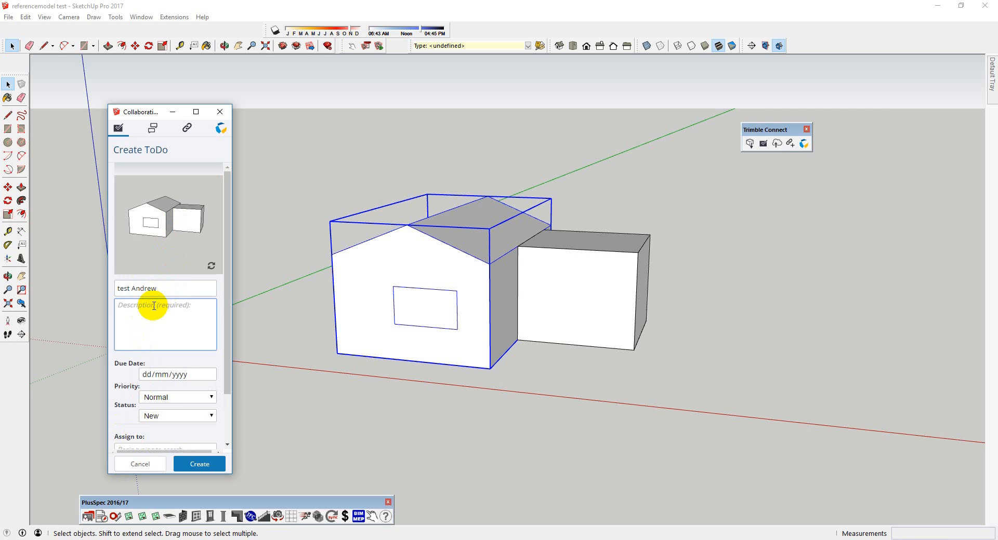
text(ugugig)
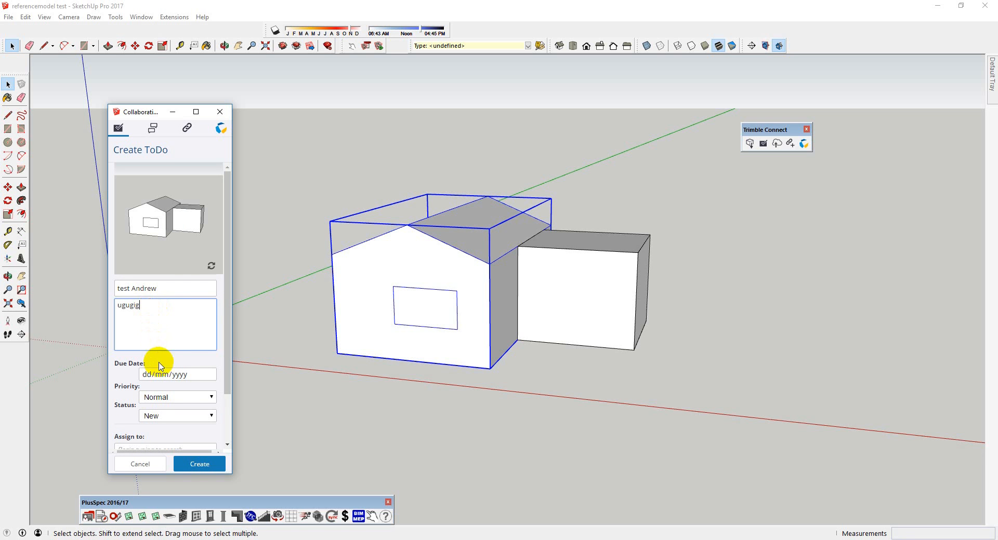
Step: Set the ToDo's due date to 09/11/2016, its priority to Critical and its status to New
click(211, 375)
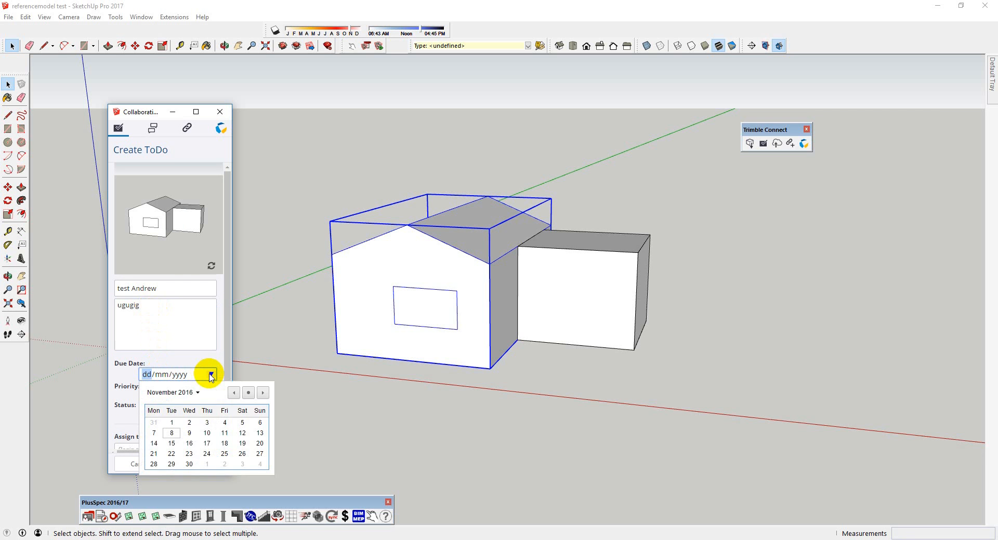
click(189, 433)
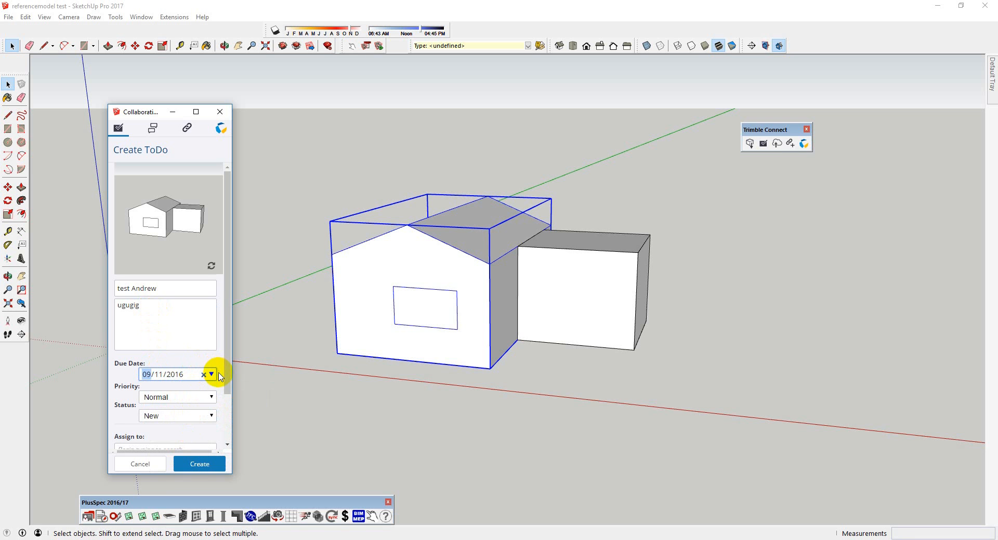
scroll(223, 387, down, 2)
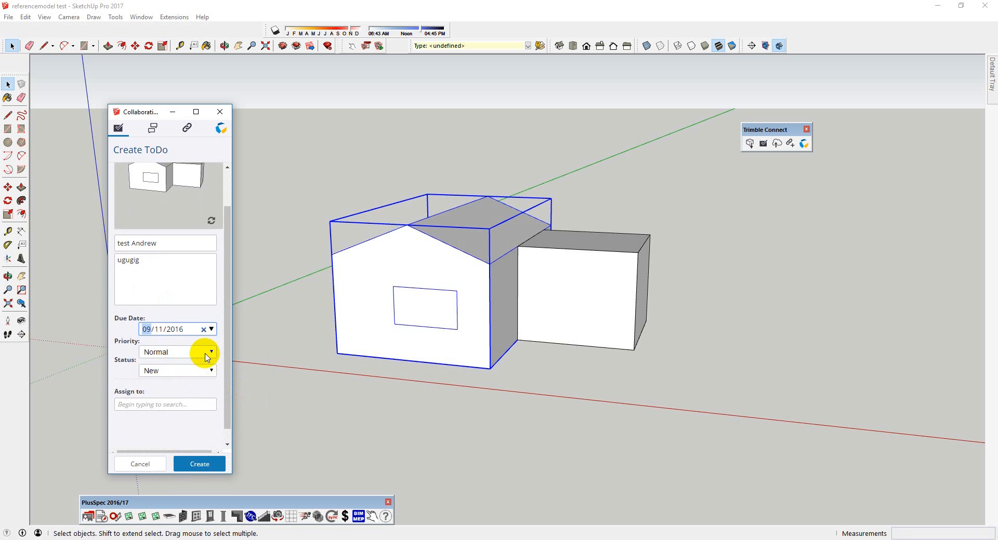
click(207, 353)
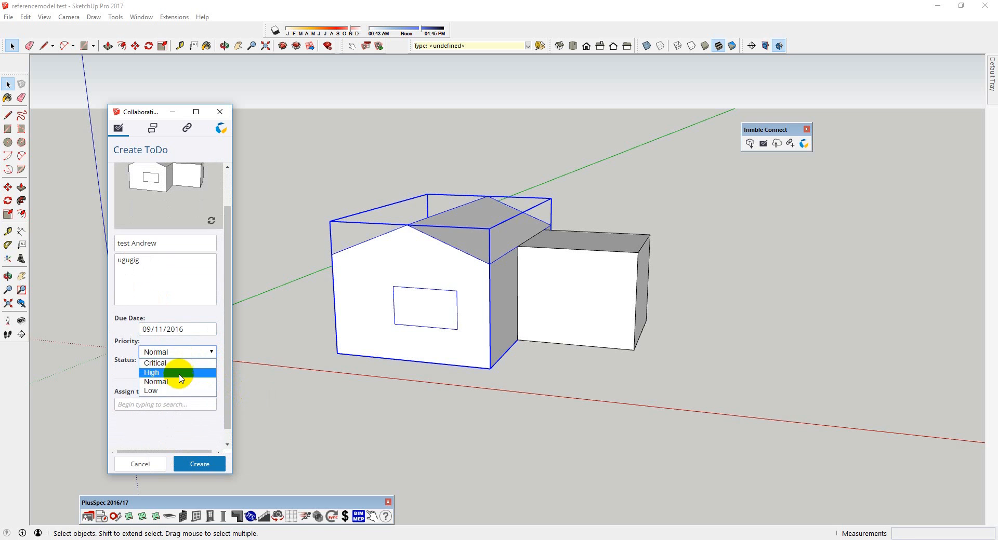
click(189, 363)
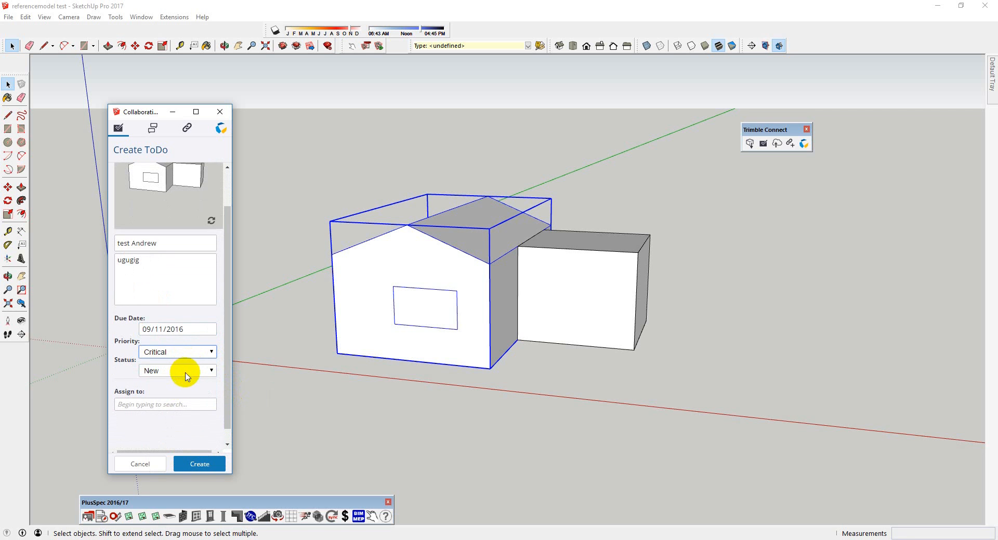
click(207, 373)
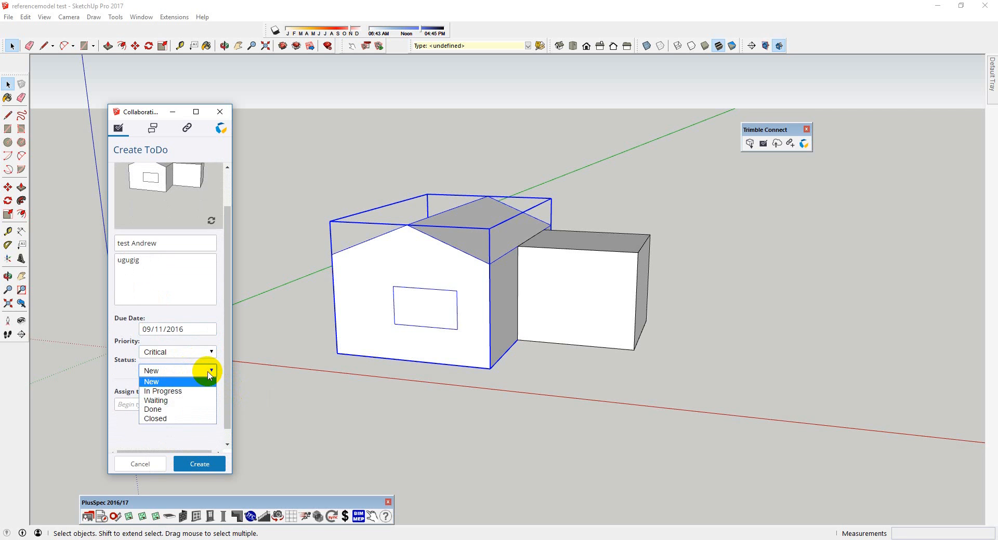
click(174, 385)
Step: Assign the ToDo to the project member and publish it
click(176, 404)
text(emi)
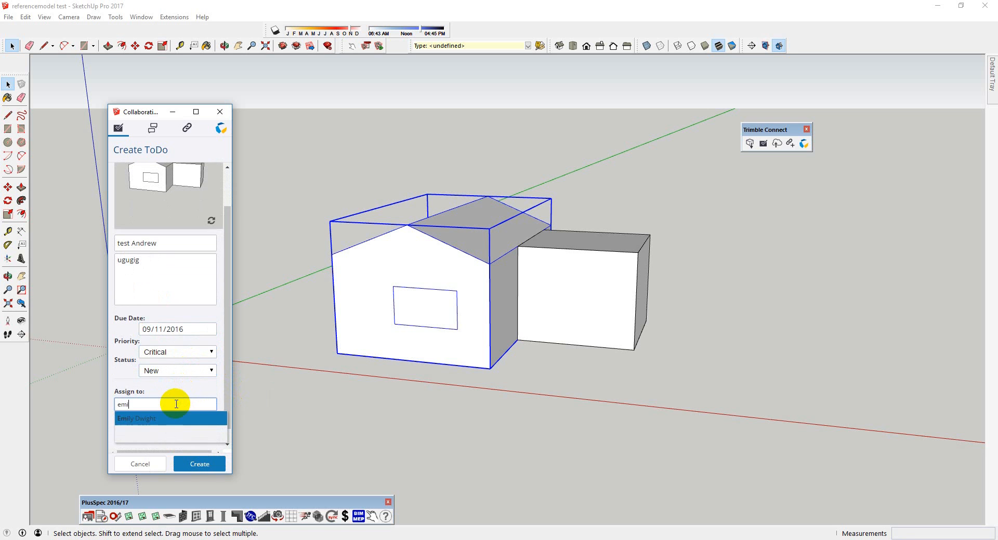
click(142, 418)
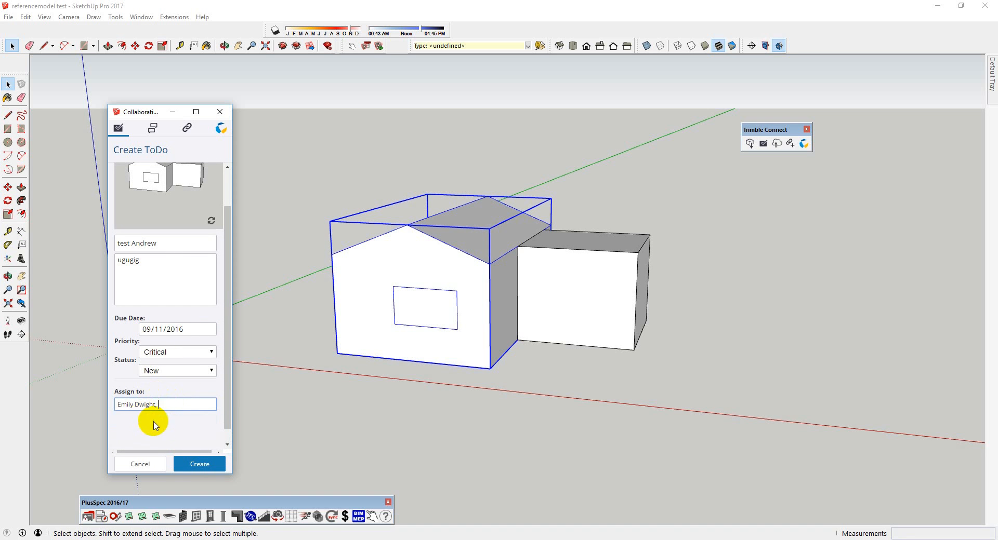
click(198, 466)
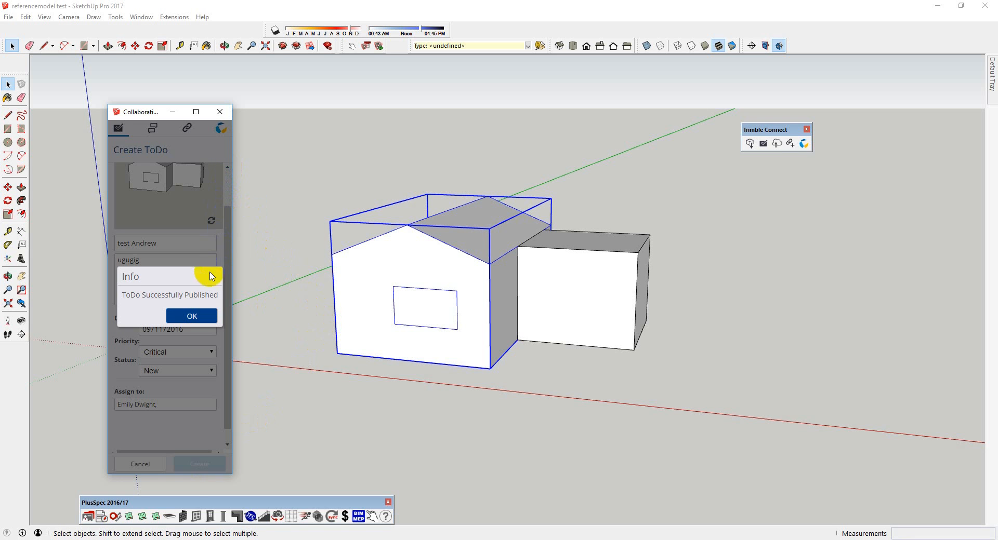
click(191, 316)
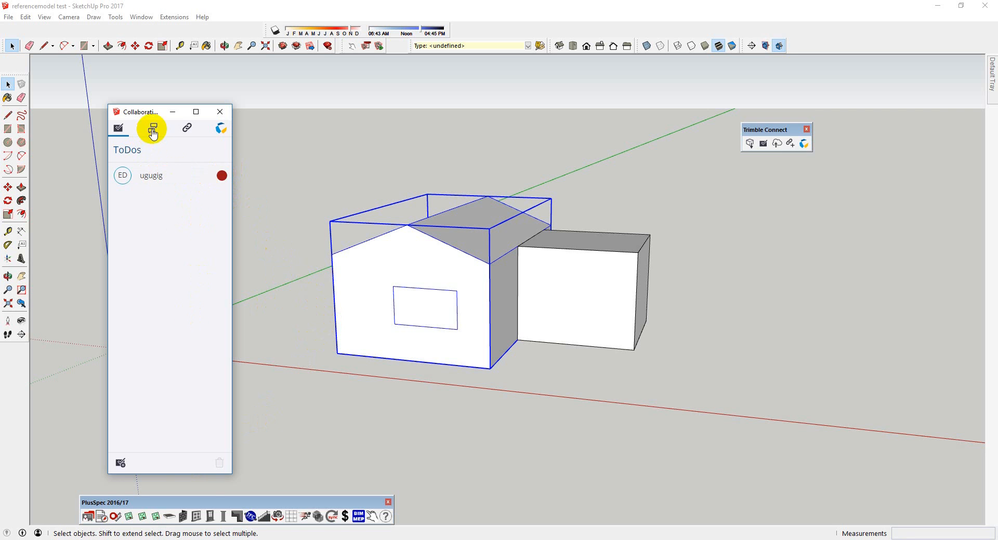
Step: Update all reference models of the current model and close the collaboration window
click(188, 133)
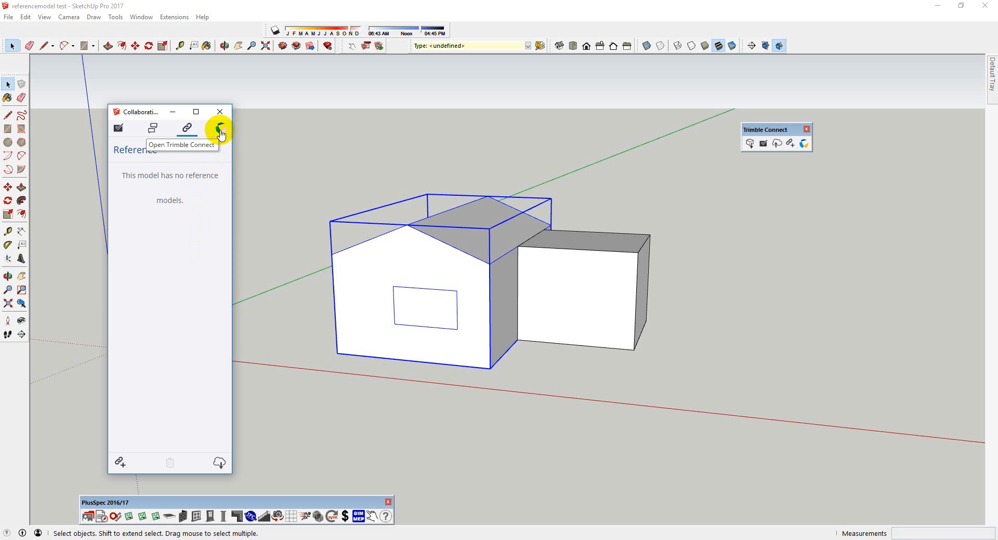
click(220, 463)
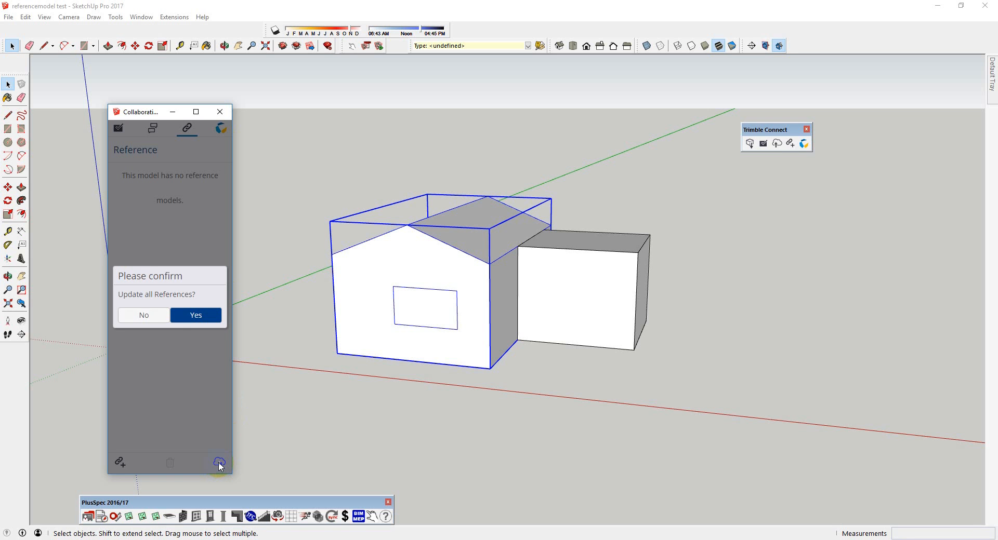
click(197, 316)
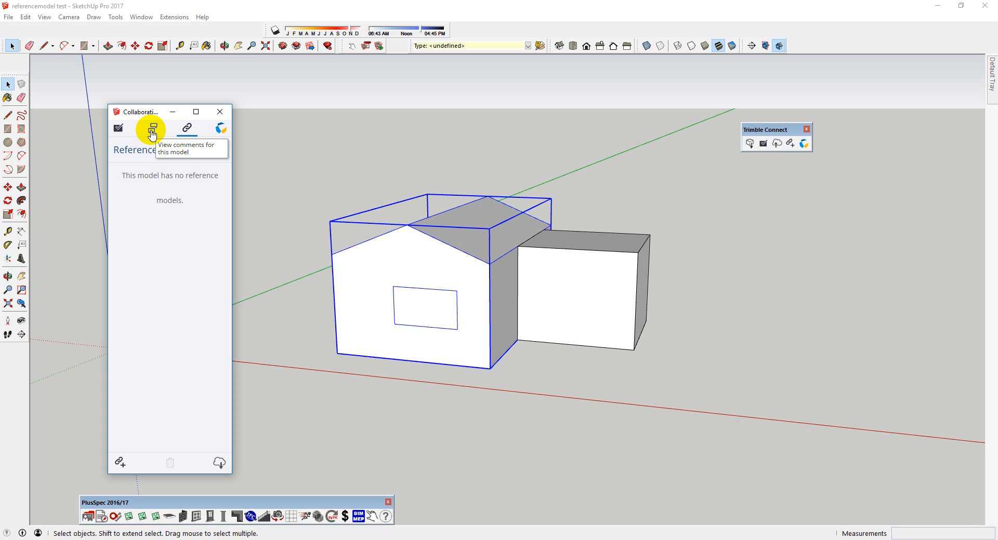
click(218, 114)
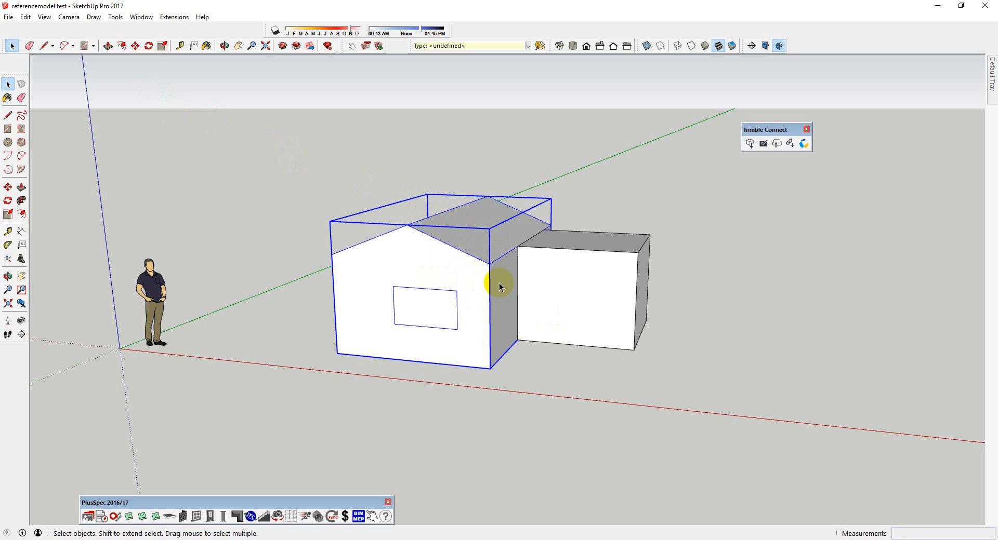
Step: Dimension the bottom edge of the gabled front wall, placing the dimension on the ground in front of it
click(640, 396)
middle_drag(642, 399, 572, 374)
scroll(573, 374, up, 2)
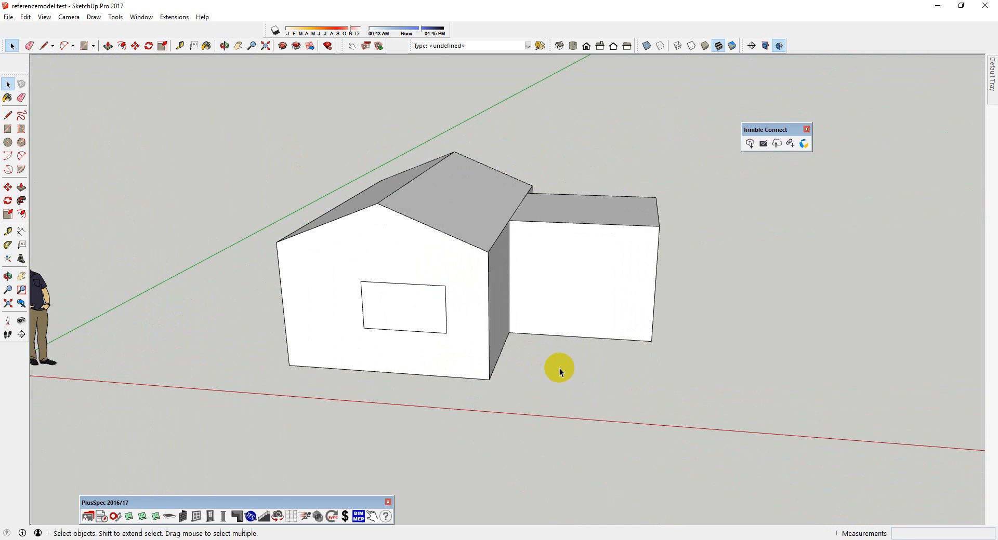
key(d)
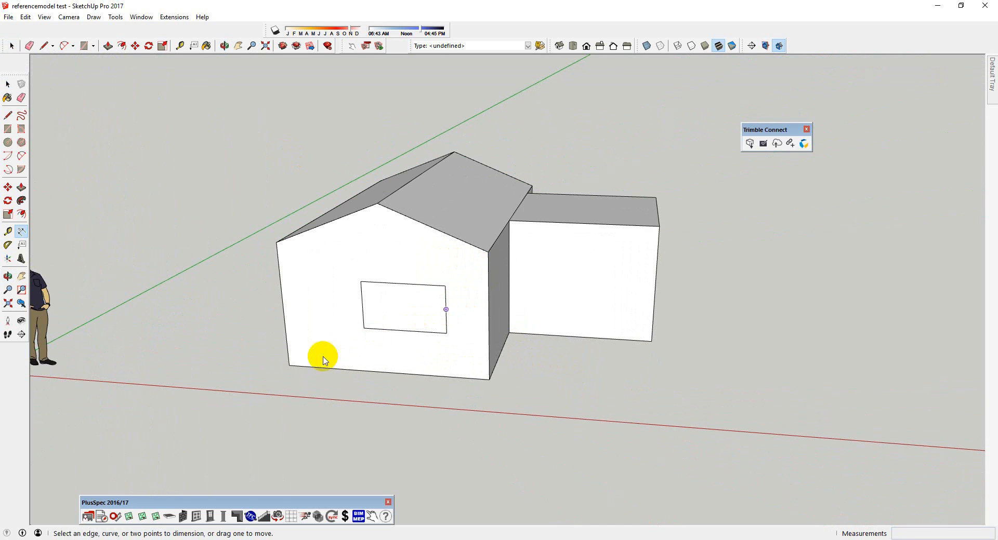
click(290, 366)
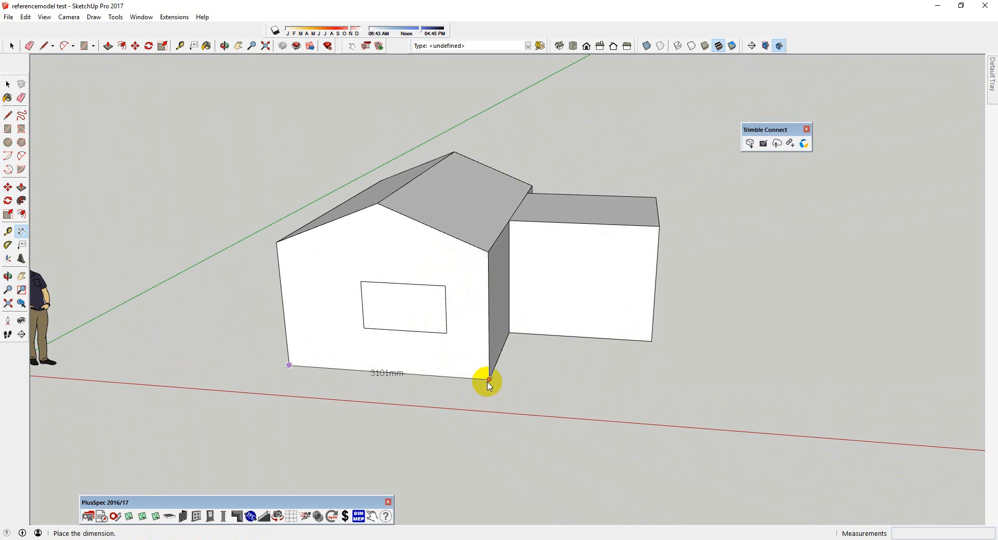
click(489, 382)
click(457, 419)
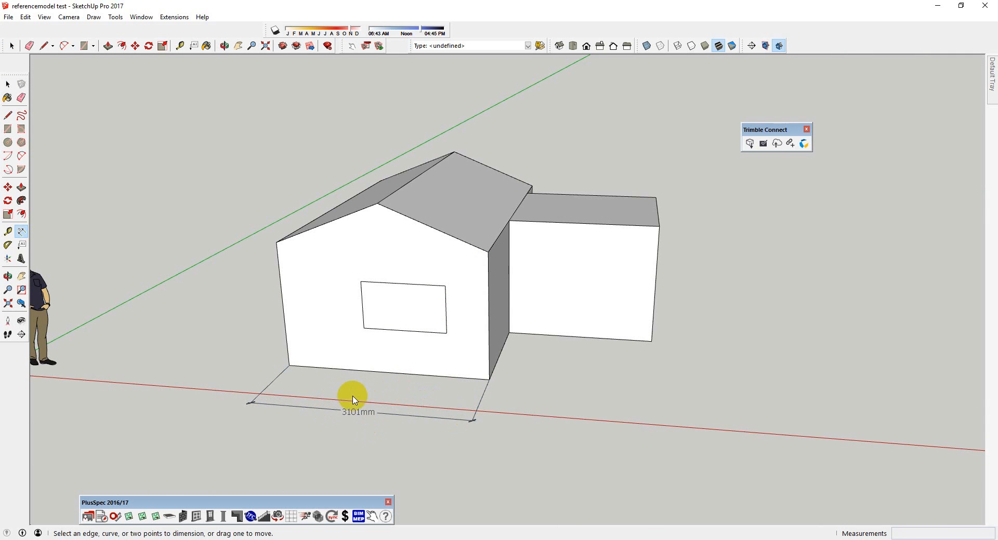
Step: Push/Pull the long side wall of the gabled house group outward toward the human figure and leave the group
middle_drag(439, 383, 276, 410)
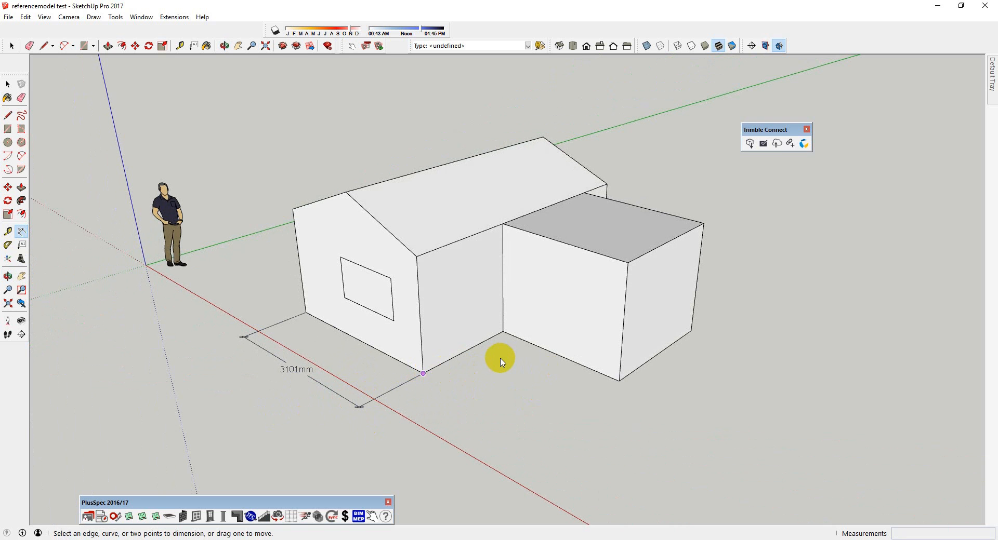
mouse_move(490, 361)
middle_down()
mouse_move(686, 354)
mouse_move(641, 364)
mouse_move(486, 358)
middle_up()
key(space)
double_click(390, 362)
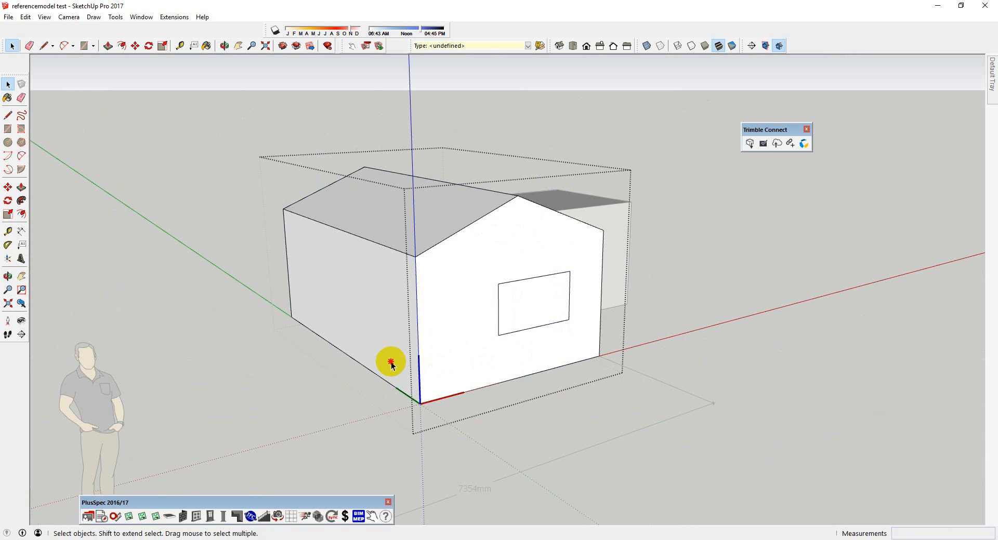
triple_click(391, 363)
key(p)
drag(389, 364, 327, 383)
key(space)
click(263, 397)
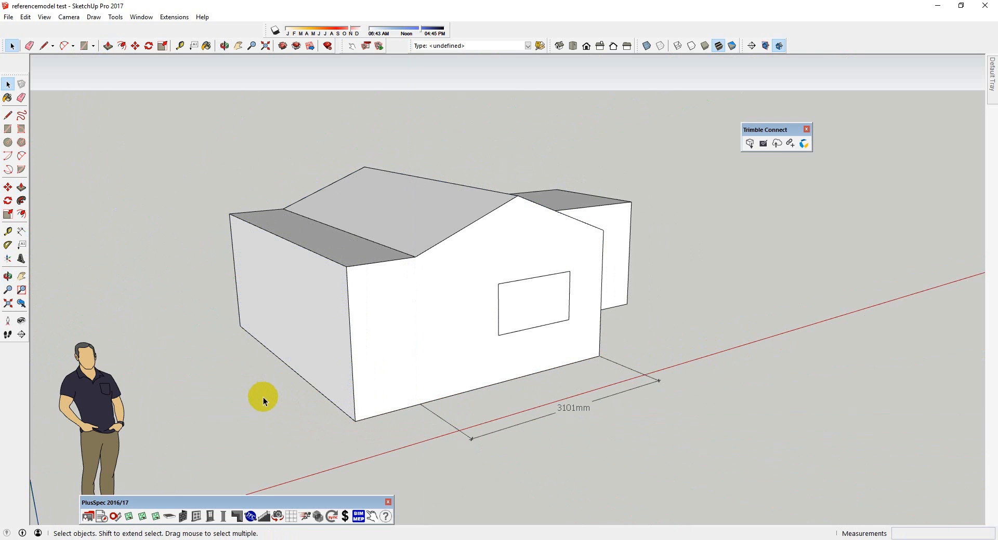
middle_drag(439, 418, 385, 440)
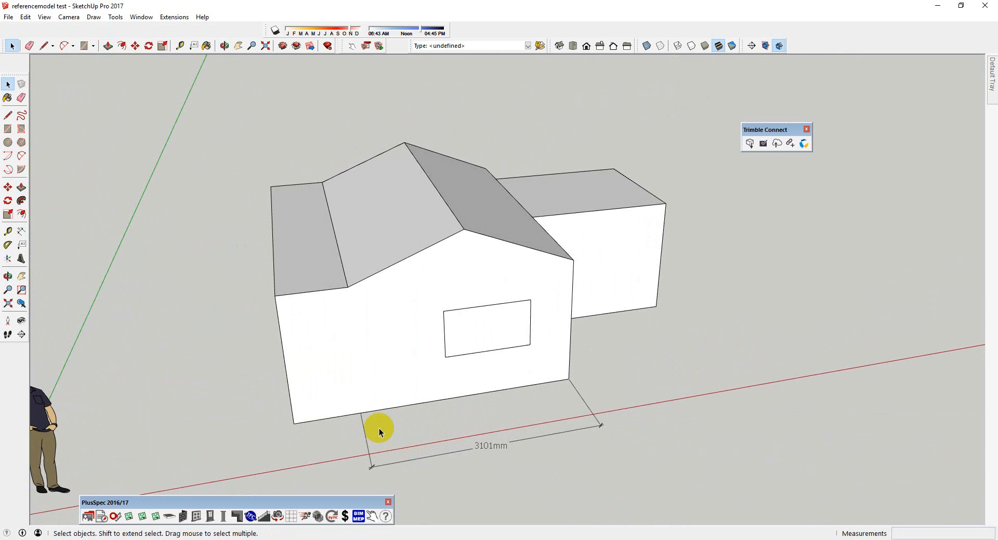
key(d)
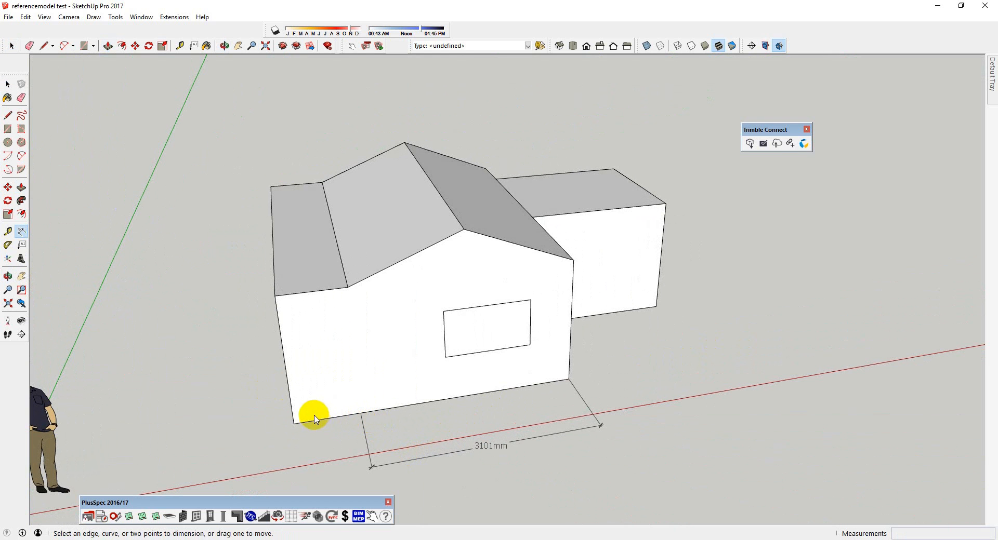
click(295, 425)
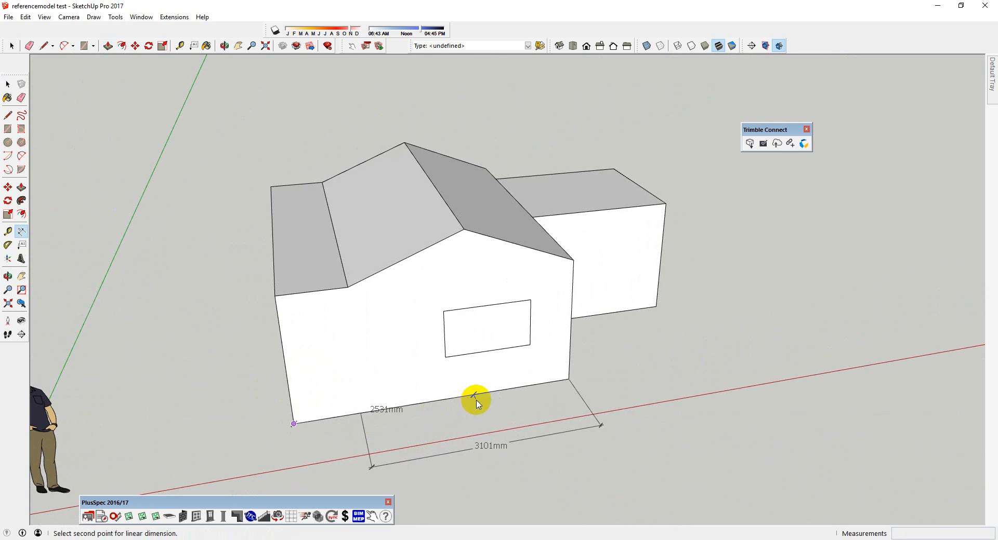
key(space)
click(569, 406)
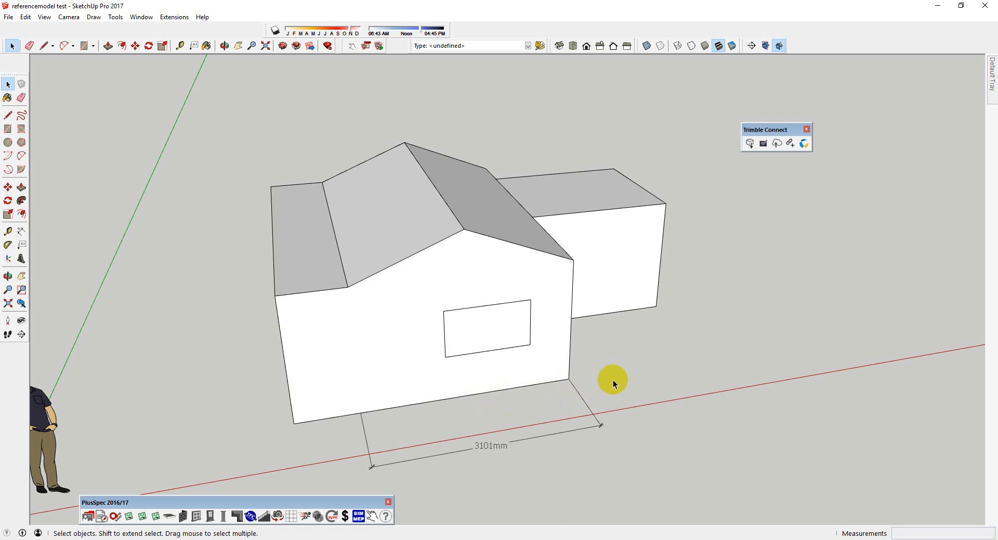
Step: Dimension the bottom edge of the flat-roofed block's outer end wall, placing the dimension on the ground beside it
middle_drag(612, 383, 267, 391)
click(603, 338)
middle_drag(627, 360, 563, 384)
key(d)
click(546, 383)
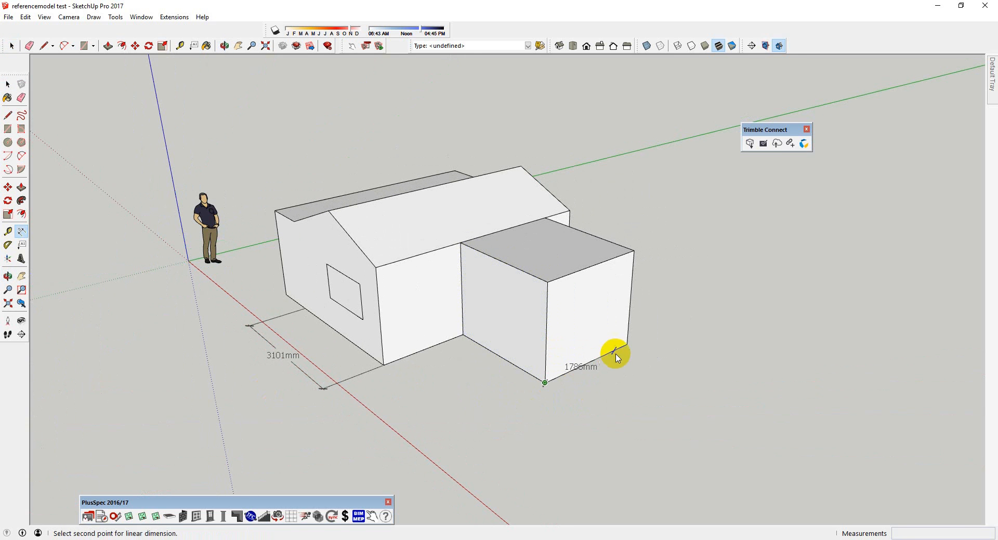
click(627, 345)
click(668, 372)
key(space)
Step: Push/Pull the flat-roofed block's front side wall outward about 188 mm and clear the selection
click(530, 343)
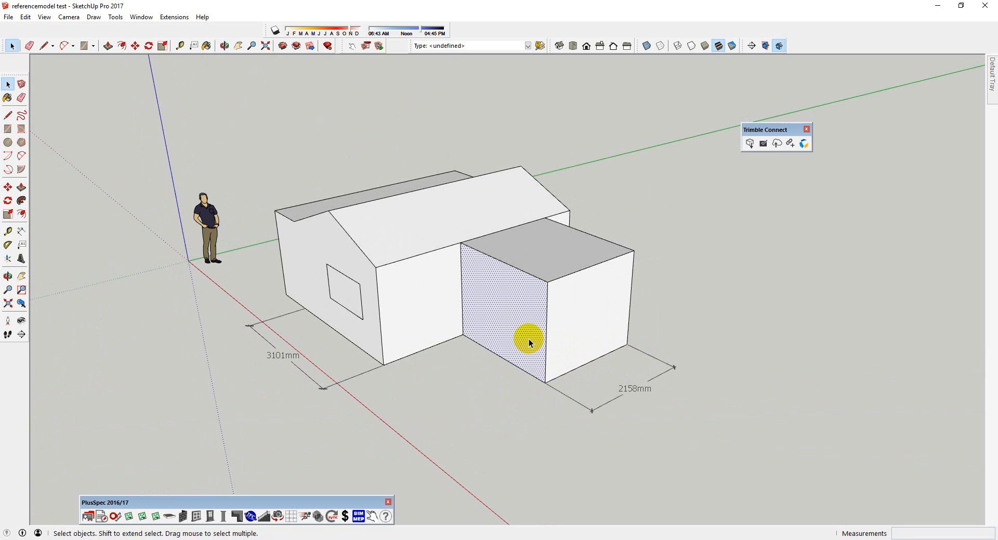
key(p)
mouse_move(528, 341)
mouse_down()
mouse_move(513, 349)
mouse_move(519, 343)
mouse_up()
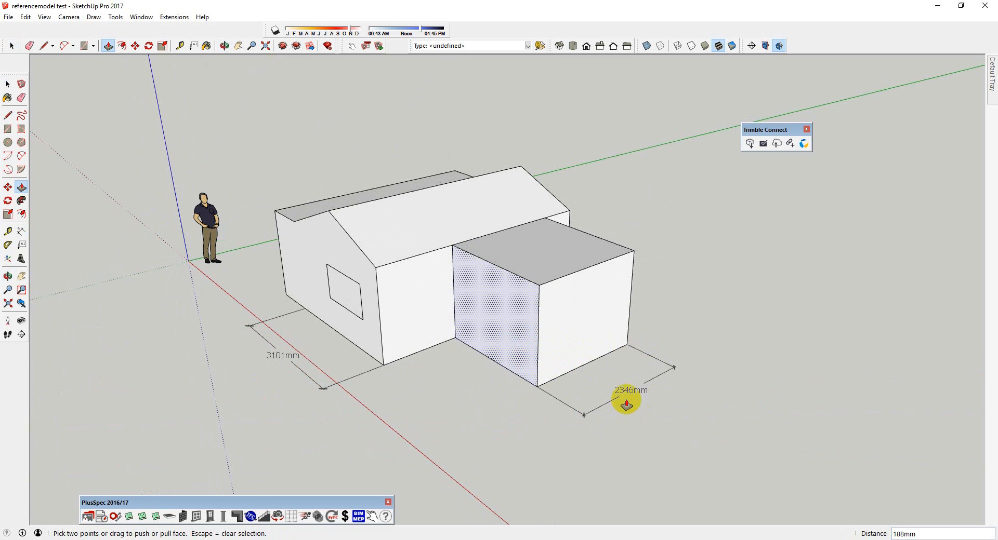
key(space)
click(472, 409)
Step: Save the house model and send it to LayOut
mouse_move(441, 363)
middle_down()
mouse_move(403, 345)
mouse_move(439, 348)
middle_up()
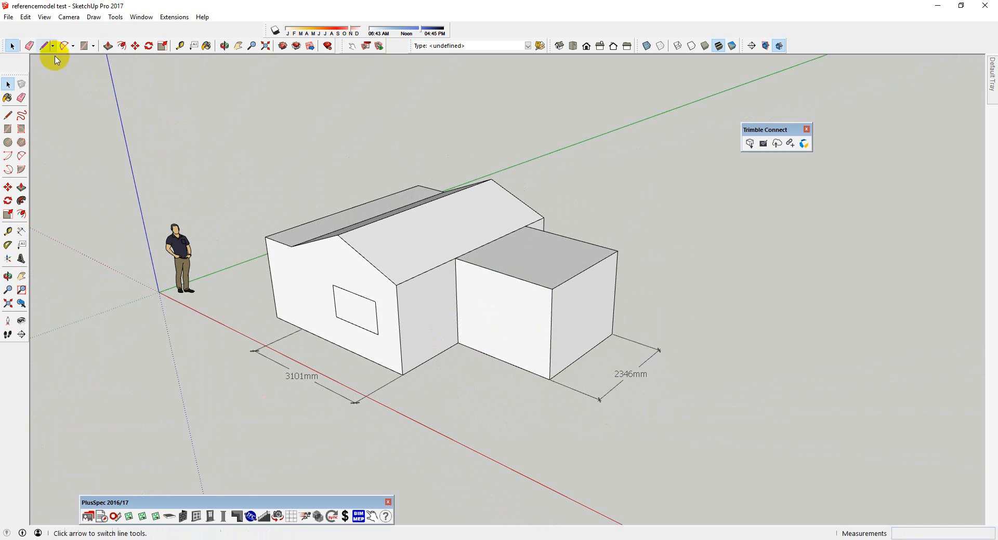
click(9, 17)
click(26, 55)
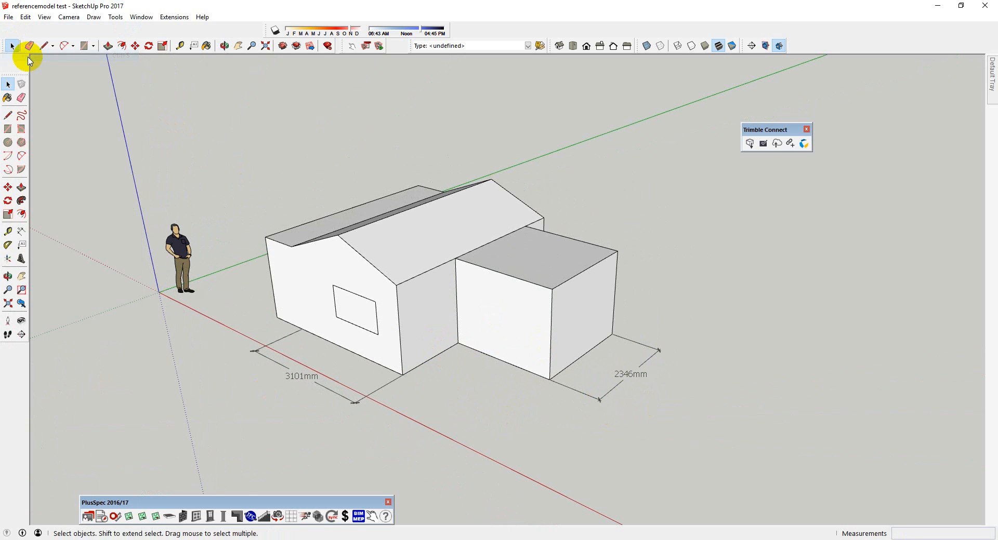
click(10, 17)
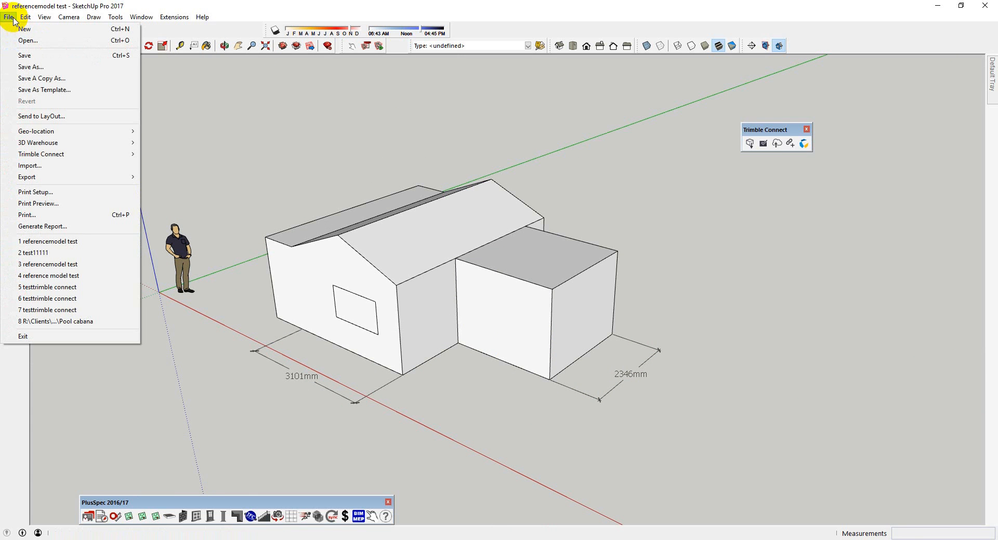
click(40, 116)
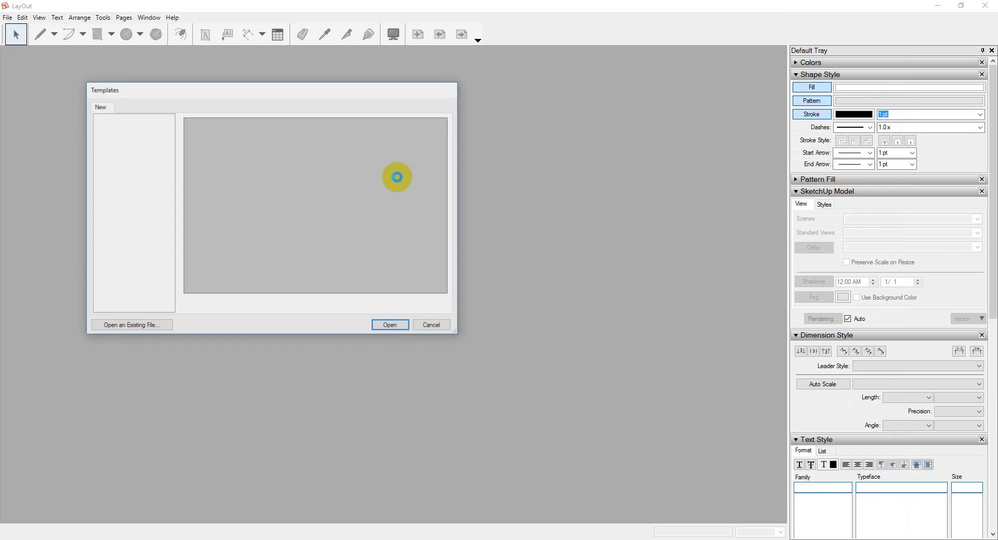
Step: Create the LayOut document from the A3 Landscape template
scroll(392, 189, down, 5)
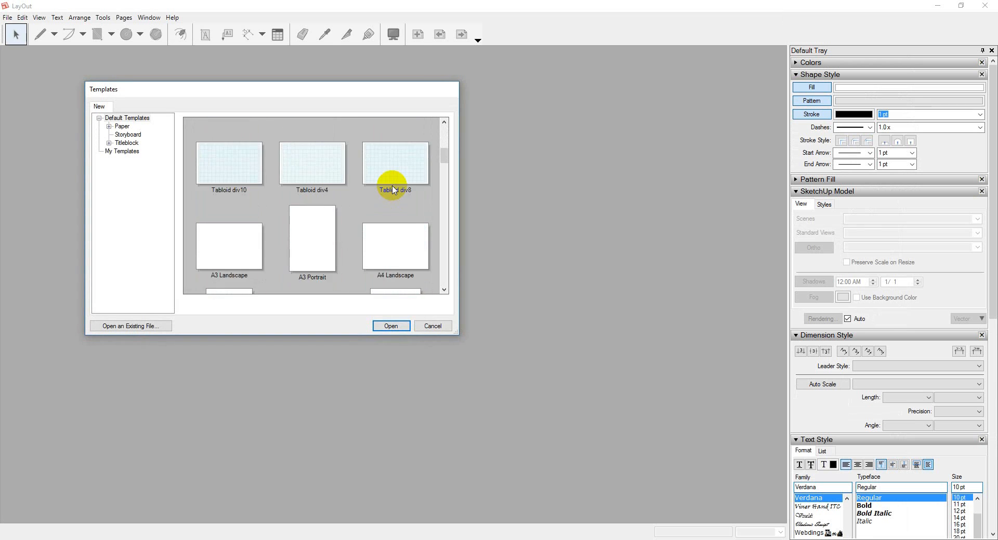
click(221, 183)
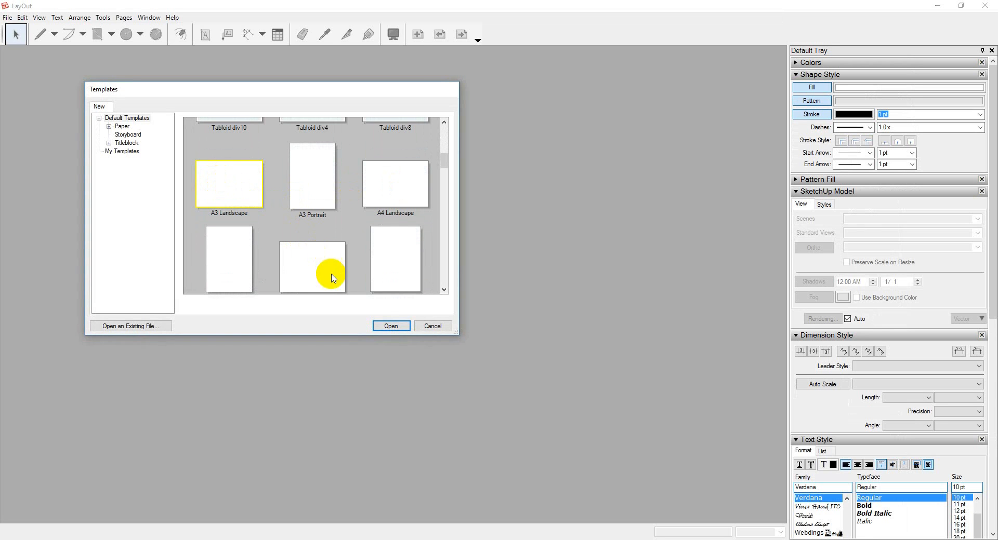
click(391, 327)
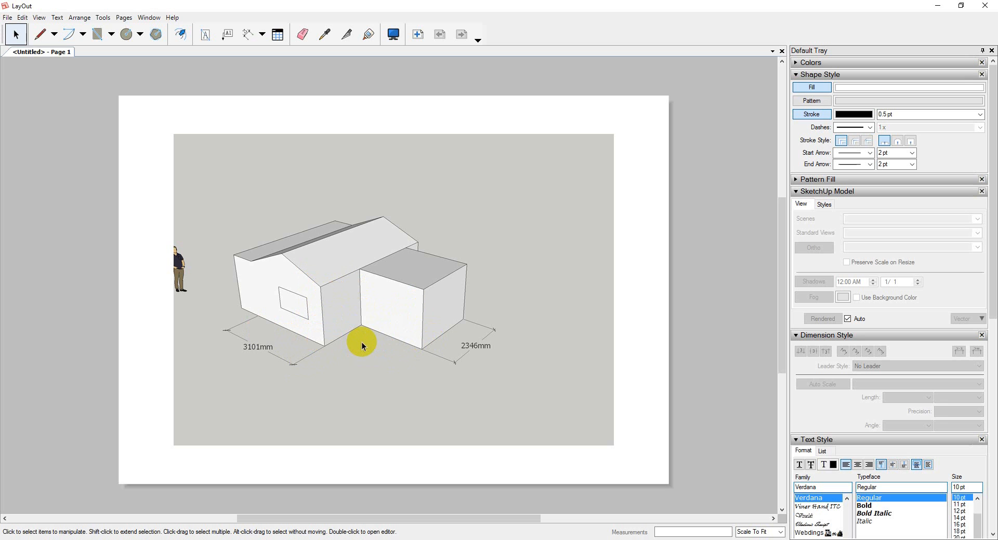
key(d)
click(240, 306)
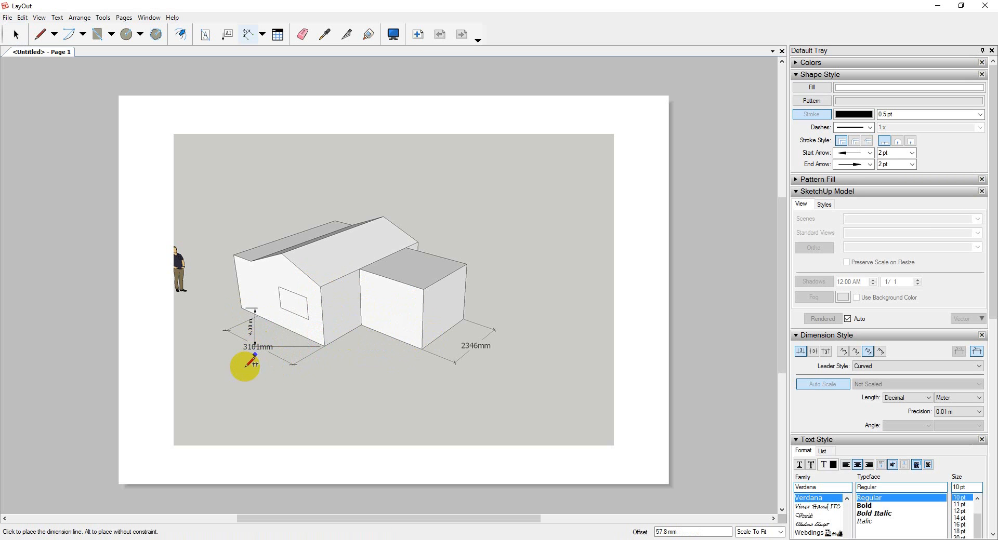
click(303, 326)
scroll(305, 326, up, 2)
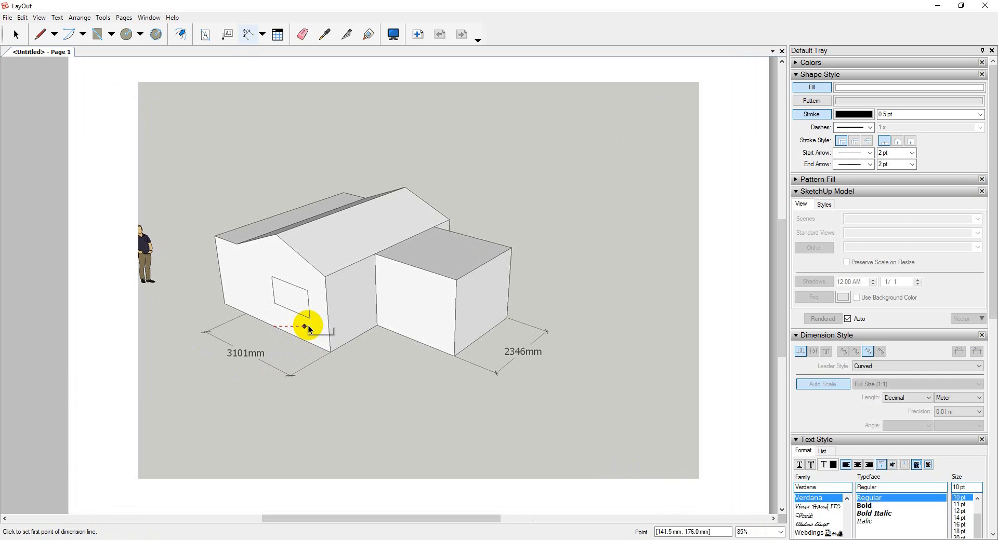
key(space)
Step: Edit the viewport's 3D view, orbiting the house so the gabled front wall faces the viewer, and finish editing
double_click(307, 326)
mouse_move(307, 326)
middle_down()
mouse_move(349, 343)
mouse_move(443, 305)
mouse_move(596, 343)
middle_up()
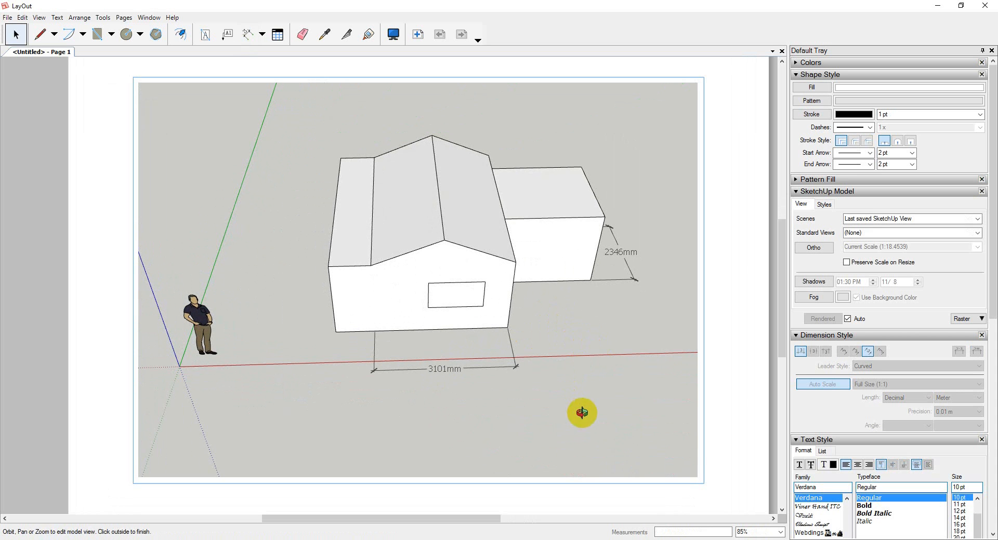
click(706, 434)
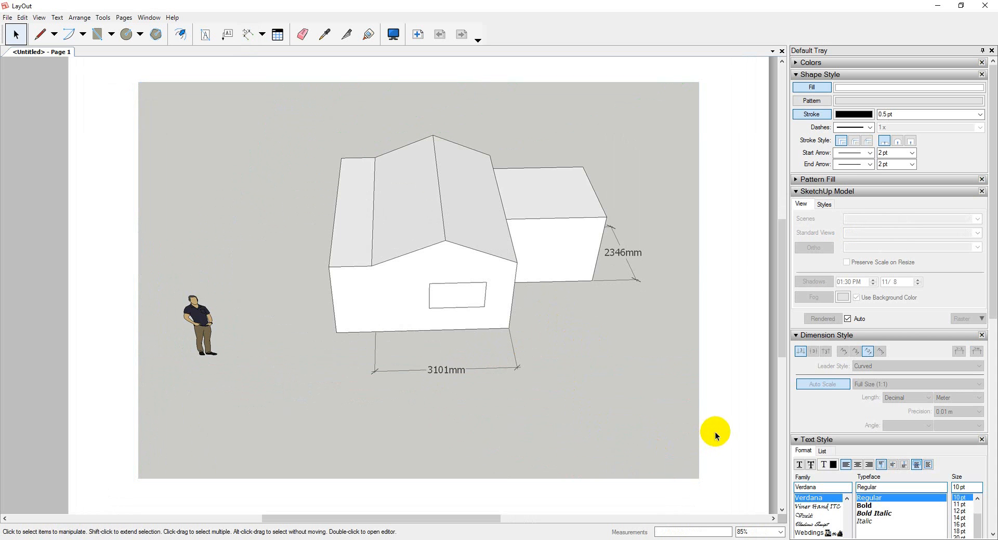
Step: Dimension the bottom edge of the gabled front wall on the LayOut page, placing the dimension line below the existing model dimension
scroll(445, 353, down, 3)
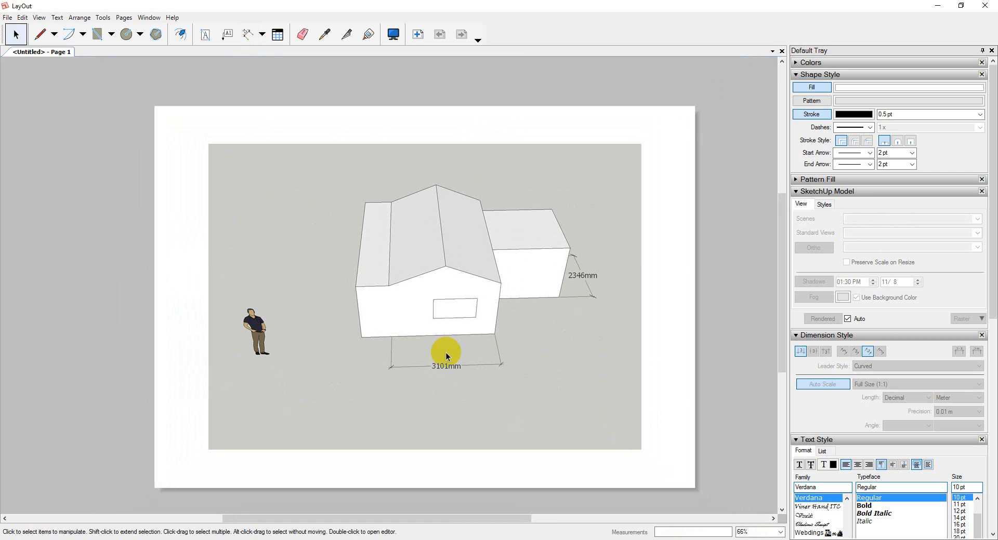
key(d)
click(363, 337)
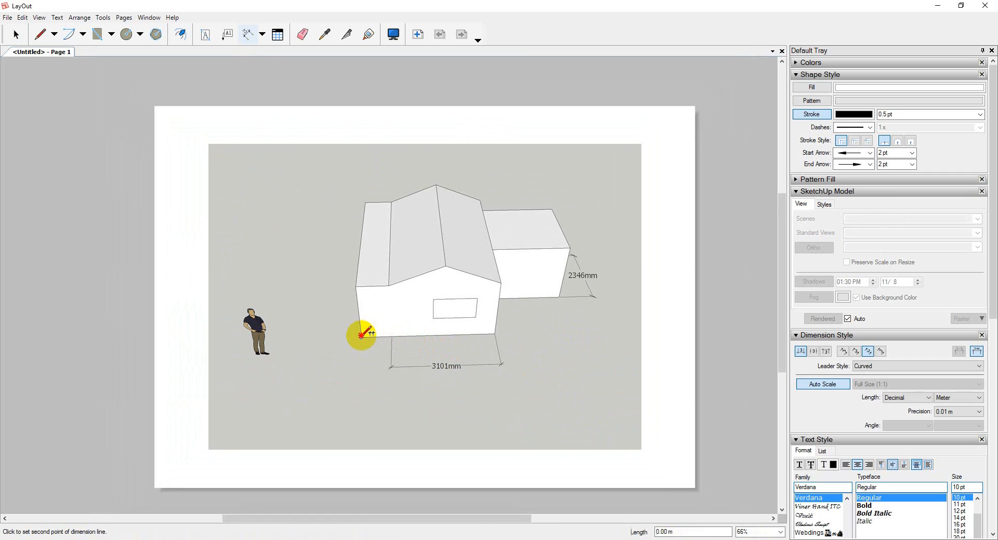
click(494, 335)
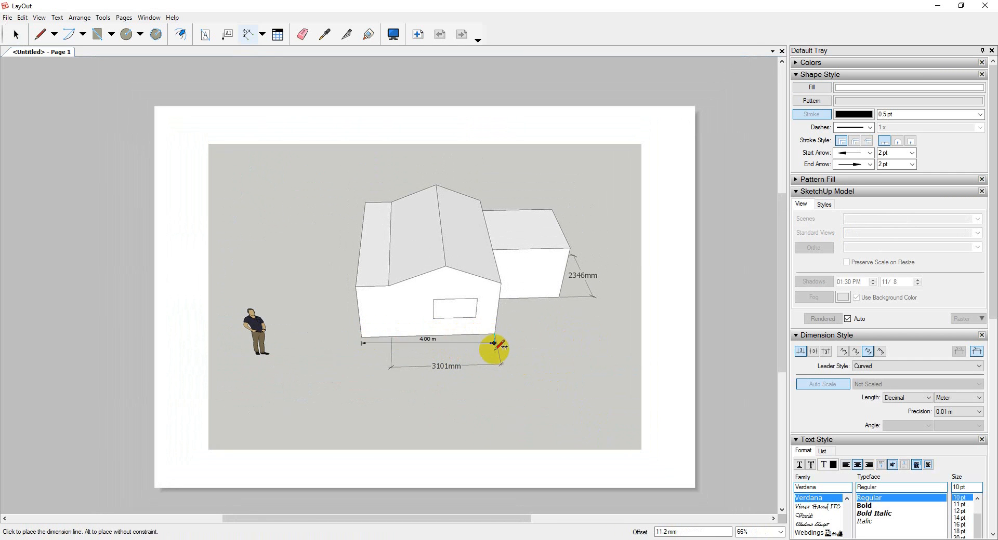
click(501, 389)
key(space)
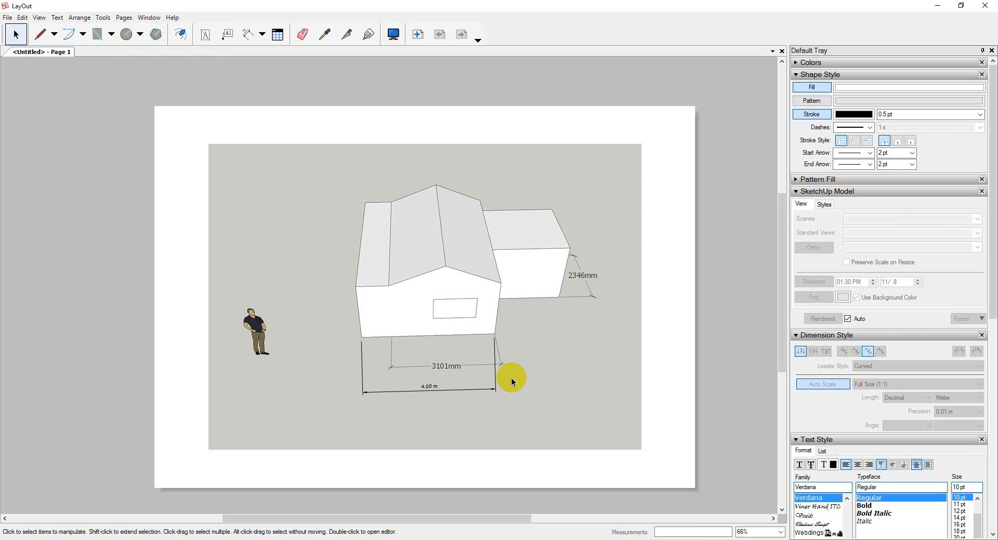
Step: Switch to SketchUp, Push/Pull the long side wall of the gabled house group further toward the human figure, and leave the group
key(alt+Tab)
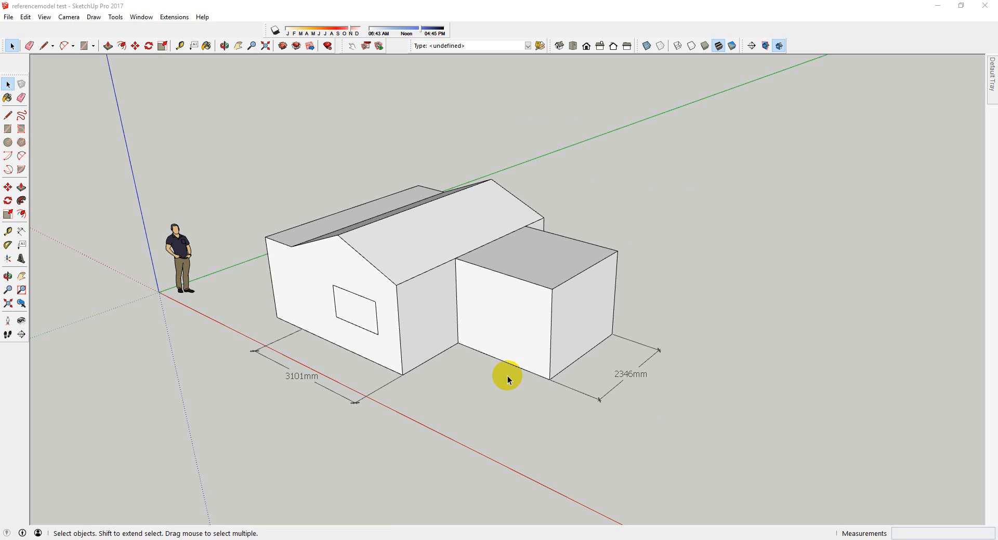
middle_drag(425, 350, 463, 349)
click(456, 355)
double_click(456, 355)
click(456, 354)
key(p)
drag(456, 355, 392, 389)
key(space)
click(693, 316)
middle_drag(692, 316, 455, 378)
middle_drag(677, 352, 629, 342)
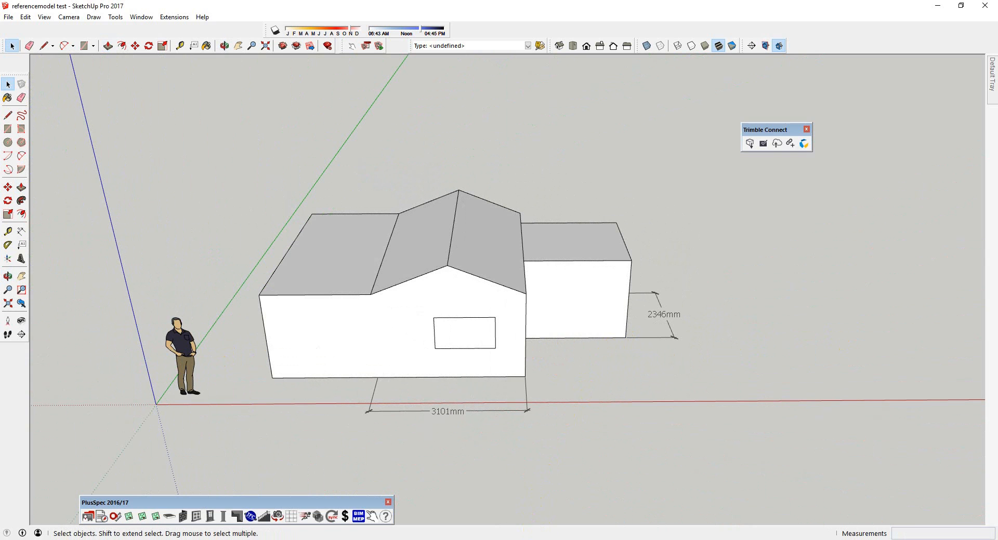
Step: Switch to LayOut, try to update the model reference of the house viewport, and deselect the viewport
click(528, 539)
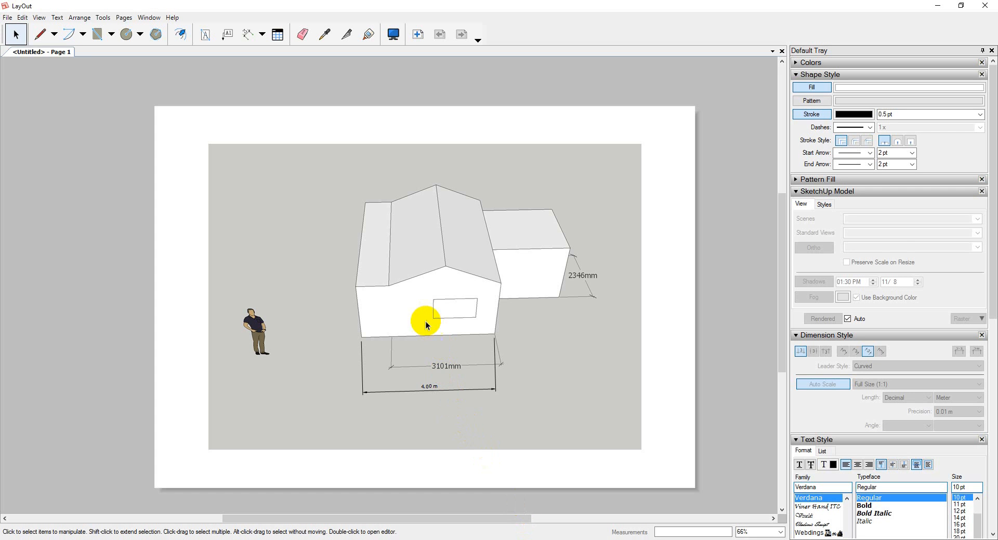
click(405, 322)
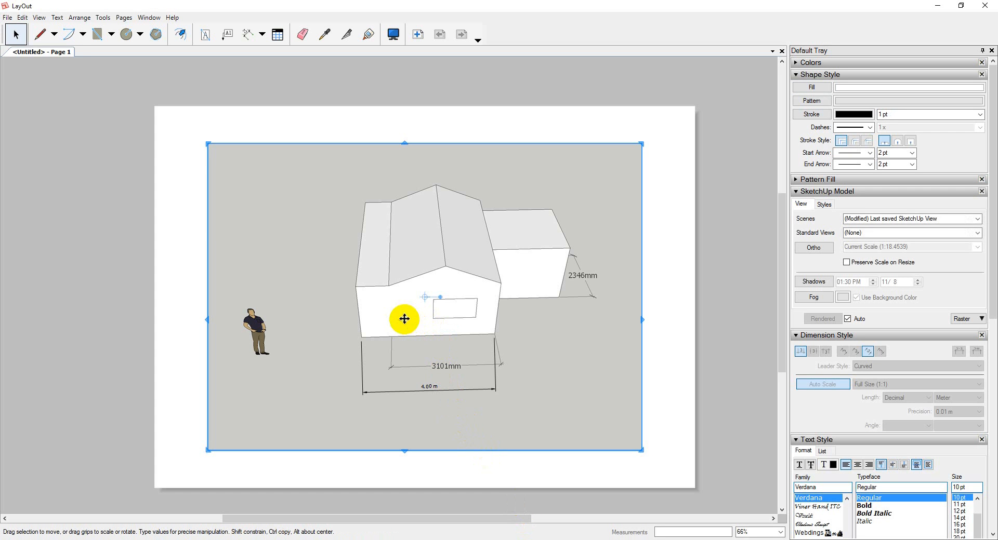
right_click(405, 321)
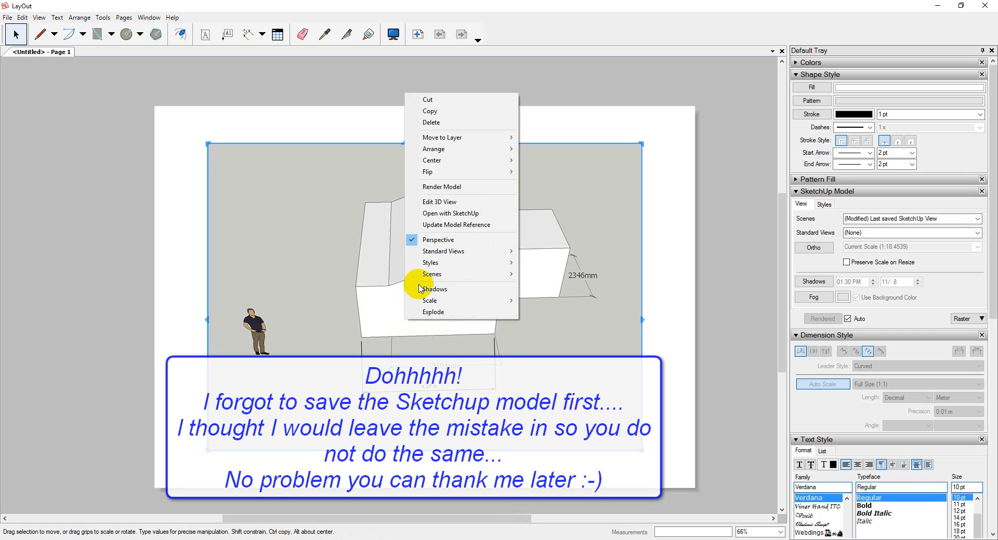
click(439, 226)
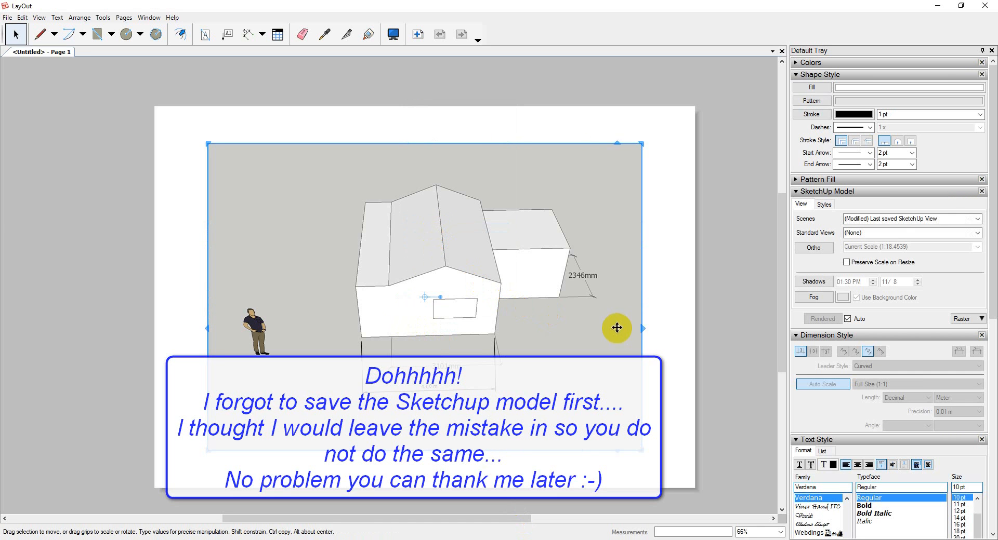
click(653, 340)
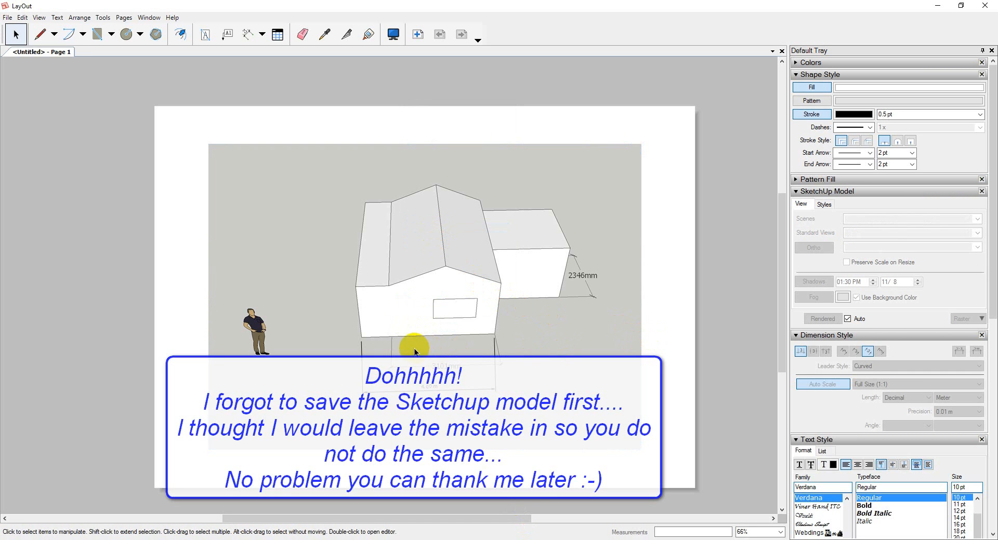
right_click(424, 309)
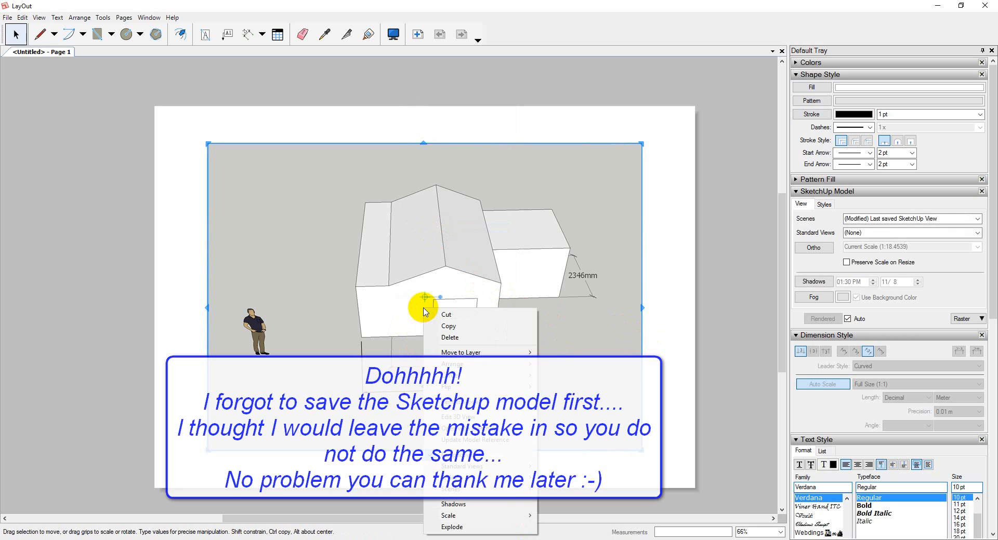
click(457, 440)
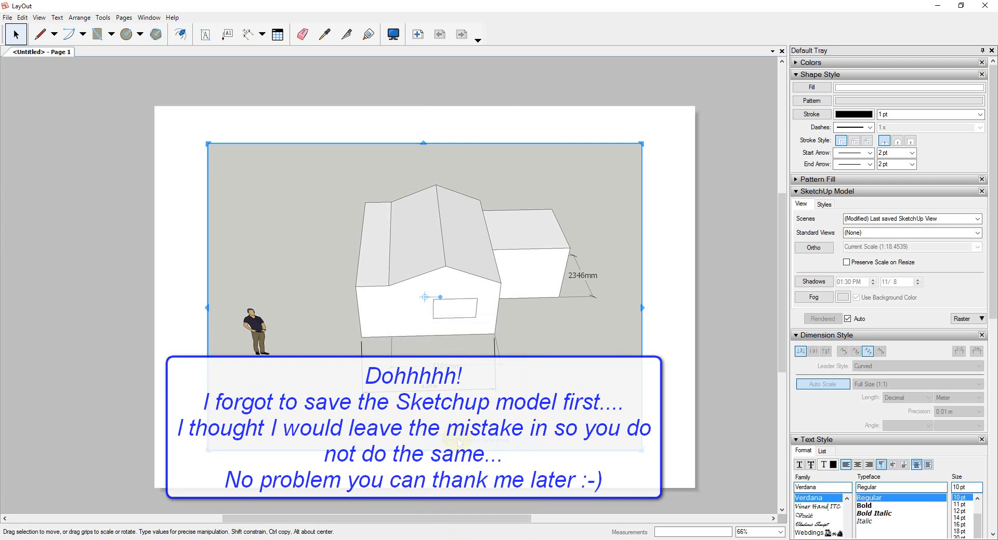
click(439, 314)
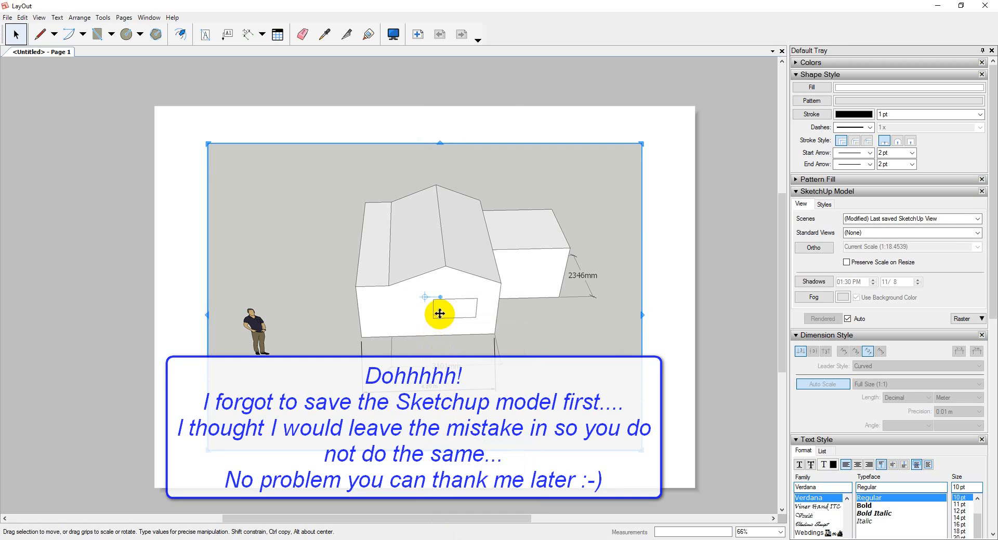
key(Escape)
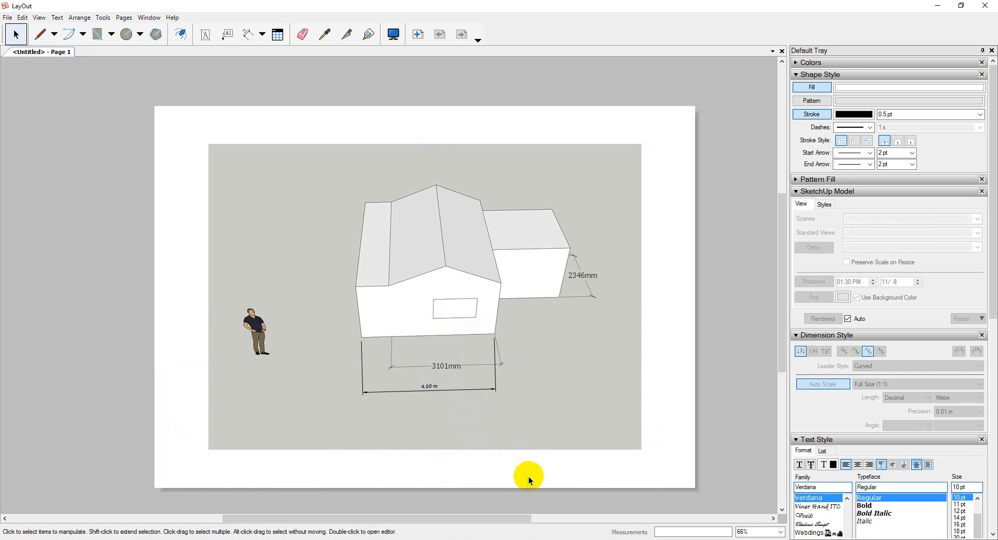
Step: Check the extended house in SketchUp, then return to LayOut and update the house viewport's model reference
click(462, 539)
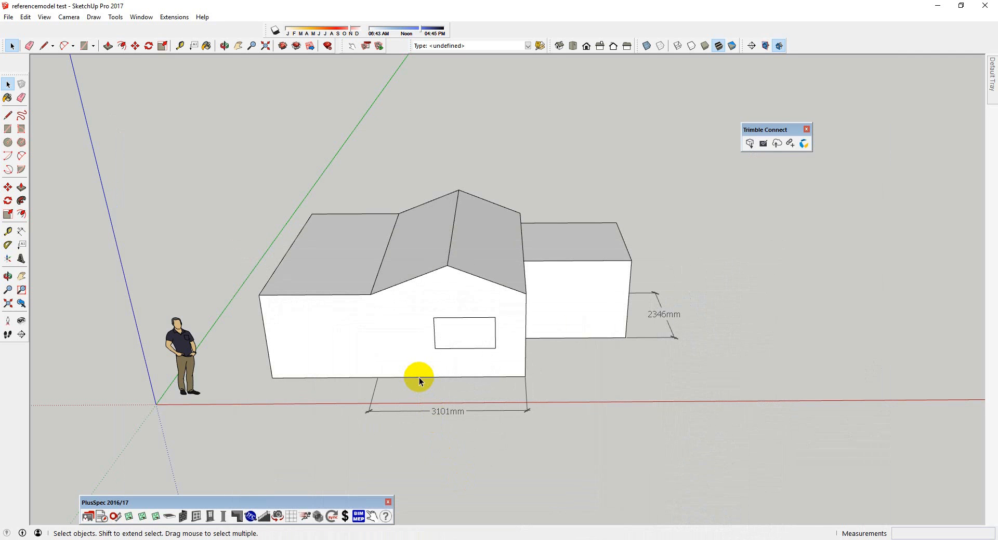
middle_drag(420, 381, 367, 314)
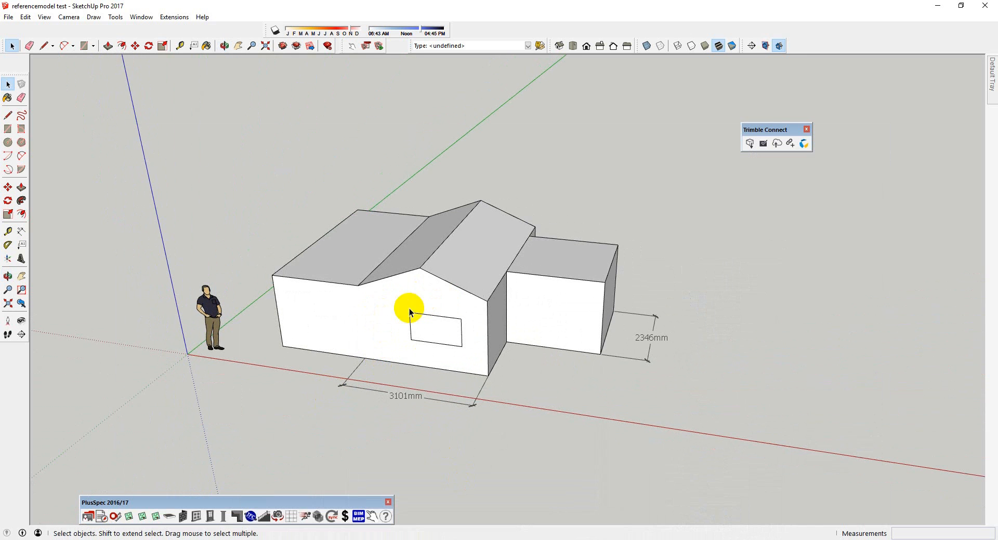
mouse_move(414, 339)
middle_down()
mouse_move(430, 337)
mouse_move(419, 338)
middle_up()
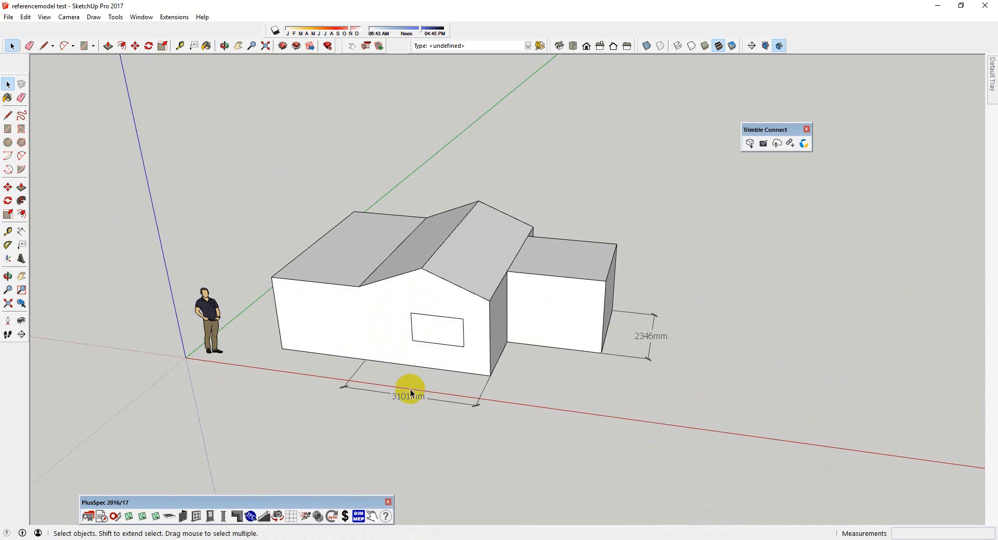
click(501, 539)
click(424, 329)
right_click(424, 318)
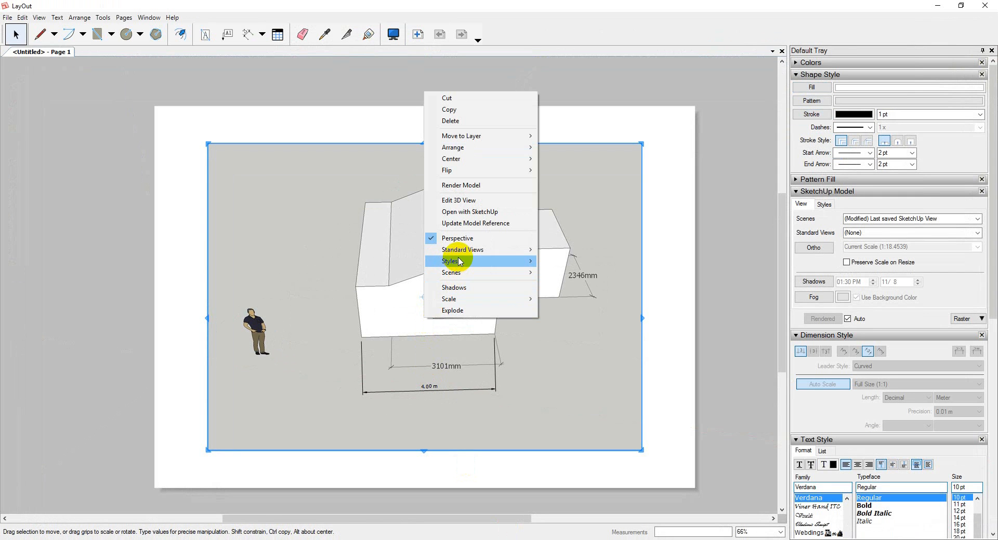
click(464, 224)
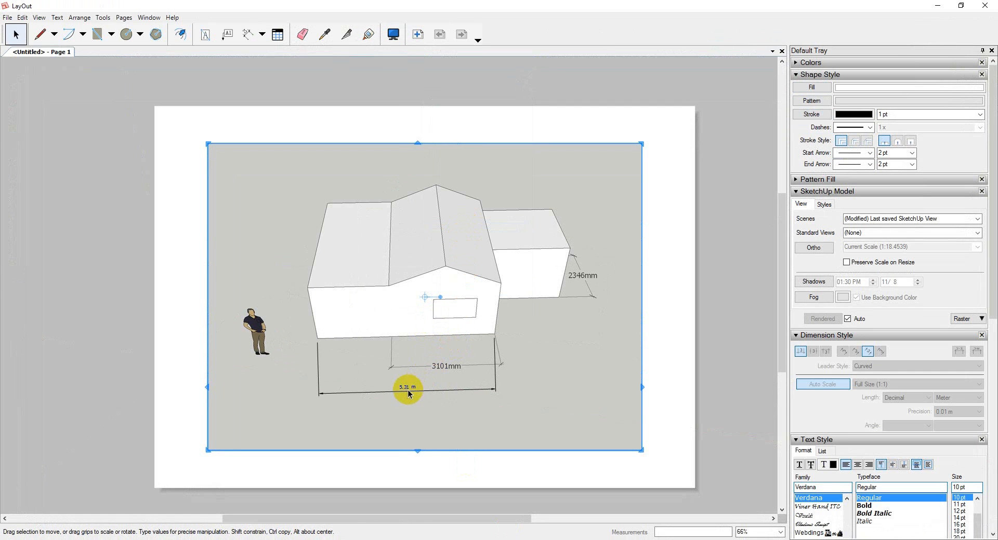
scroll(407, 396, up, 6)
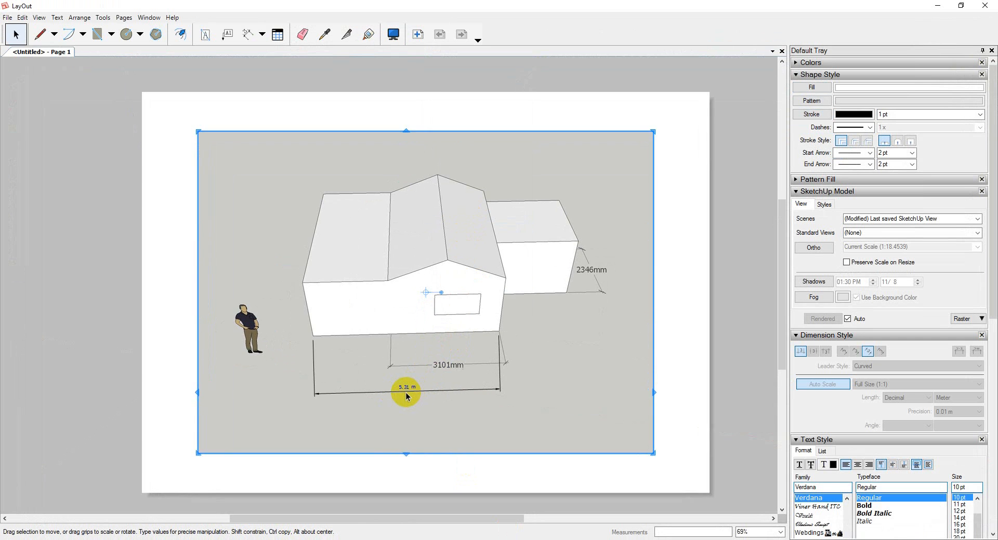
scroll(407, 393, down, 4)
scroll(405, 393, down, 3)
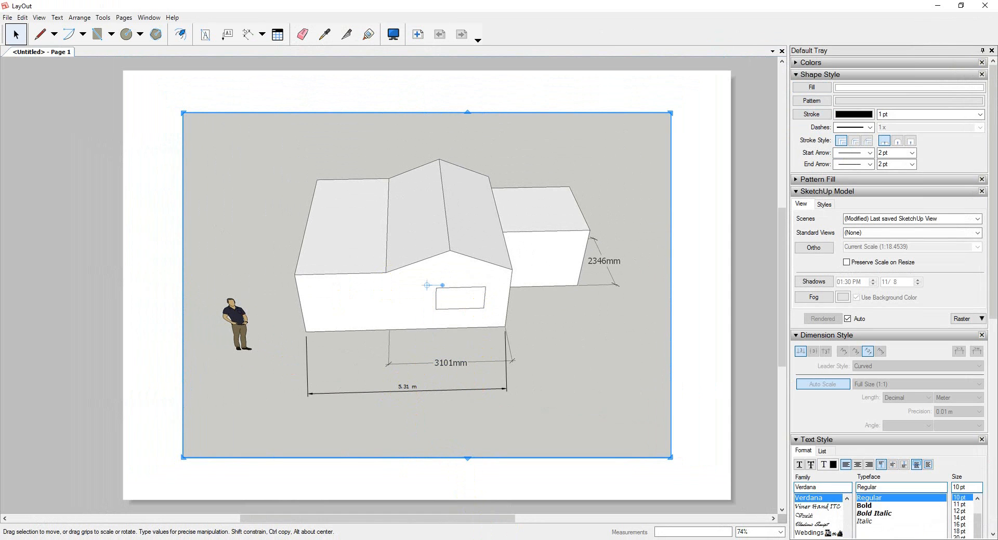
Step: Switch to SketchUp, generate the PlusSpec scenes with Scene Set All, and show the Floor Plan GF scene
mouse_move(489, 539)
click(542, 512)
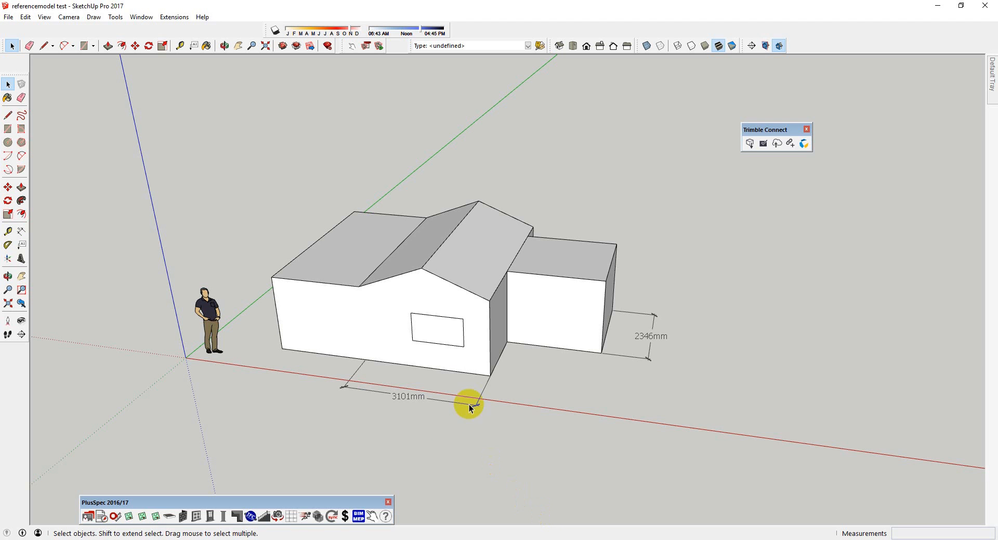
click(278, 517)
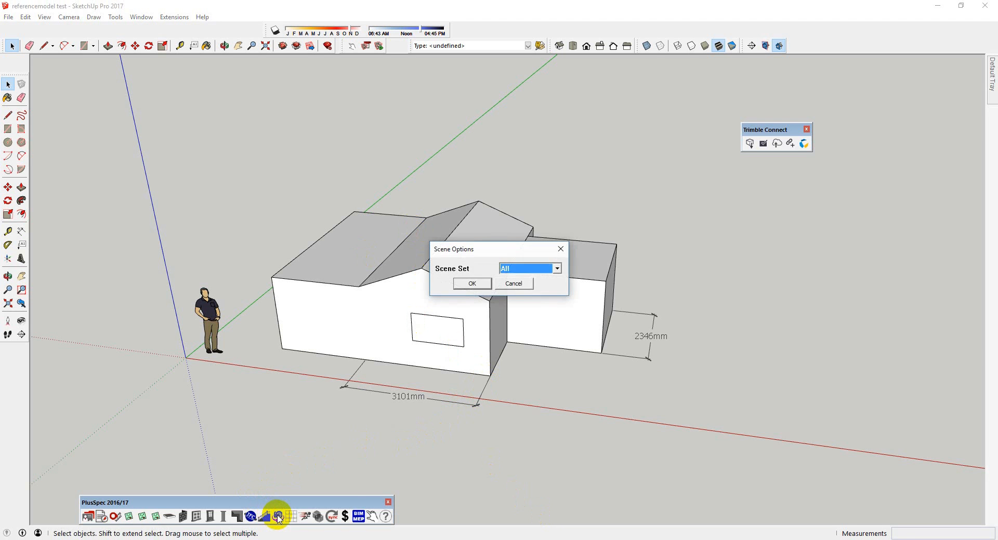
click(470, 283)
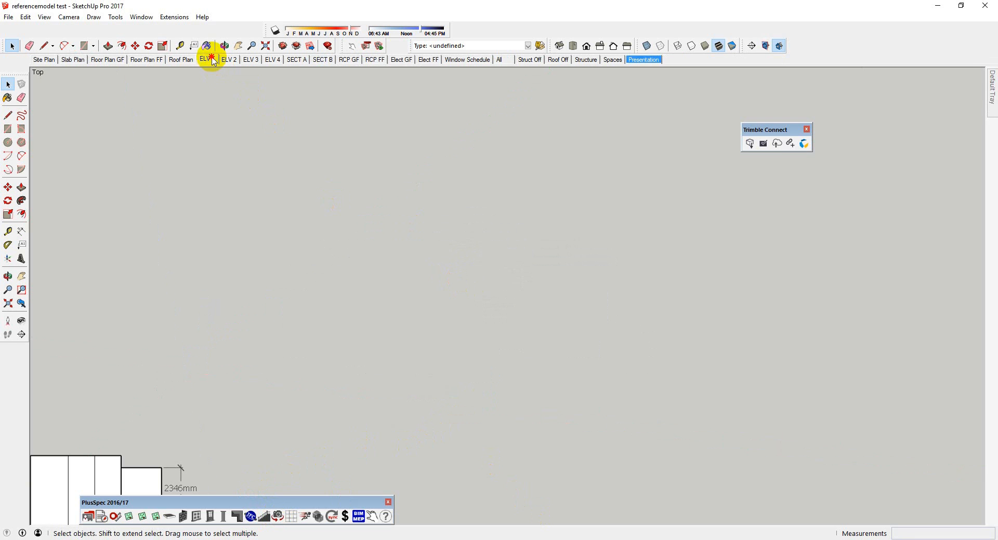
click(208, 60)
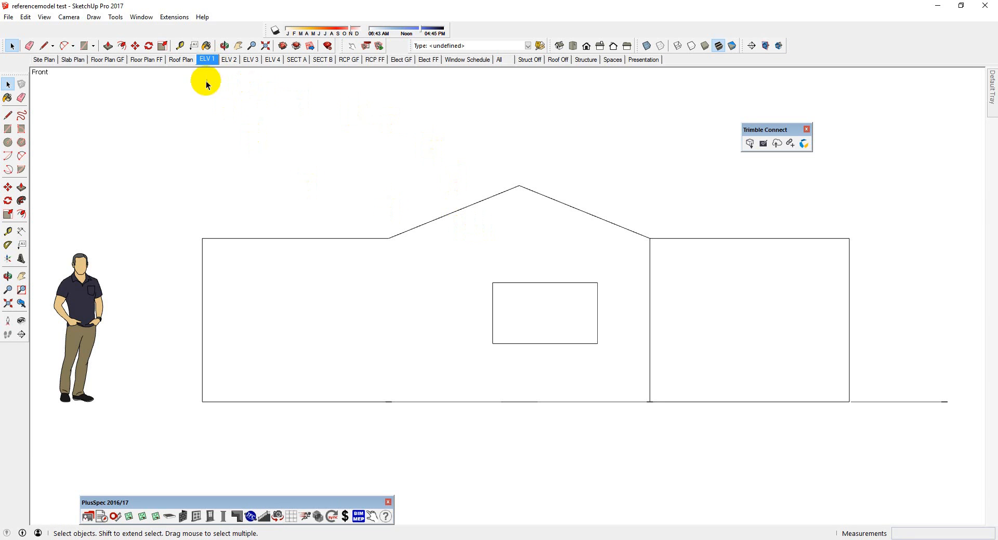
click(113, 64)
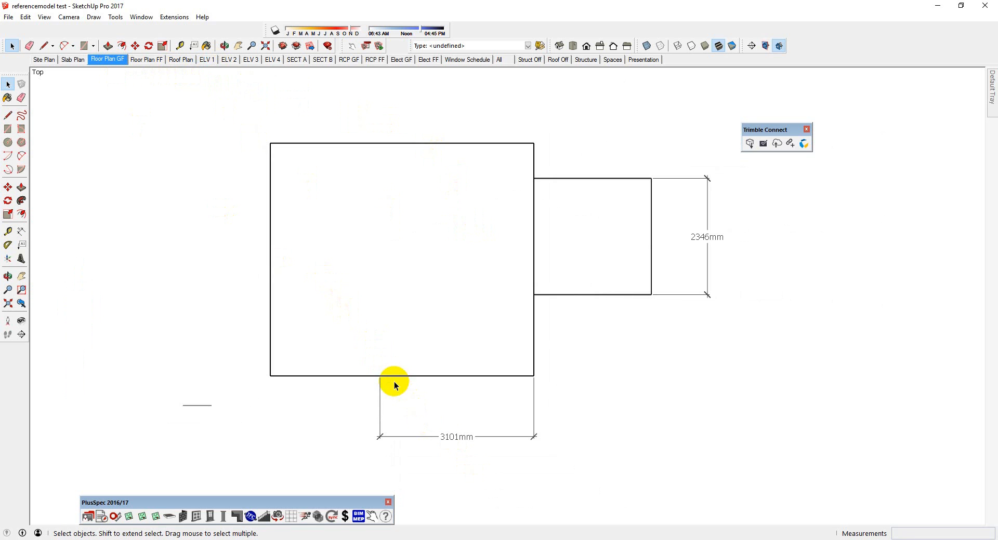
Step: Switch to LayOut, update the viewport's model reference, and assign the Floor Plan GF scene to the viewport
click(517, 523)
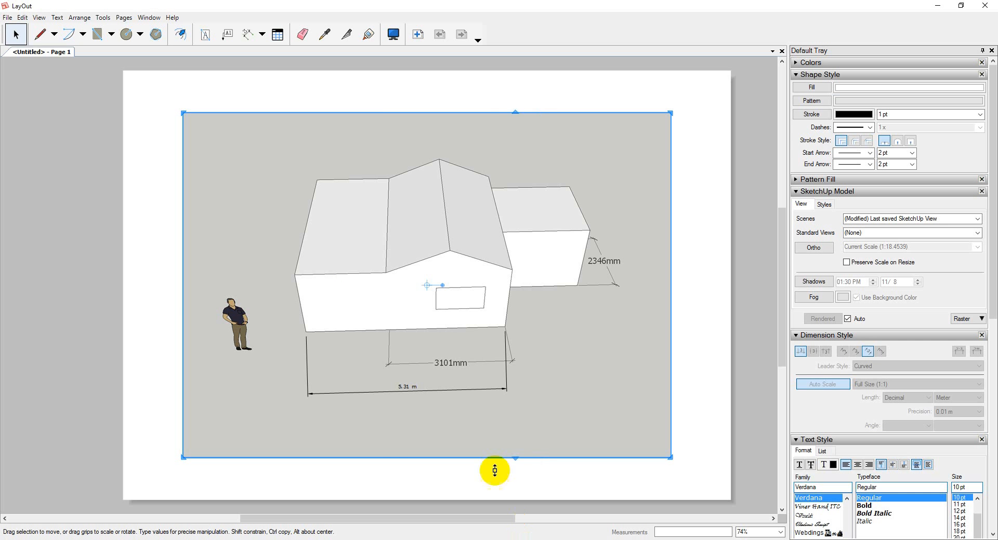
right_click(378, 261)
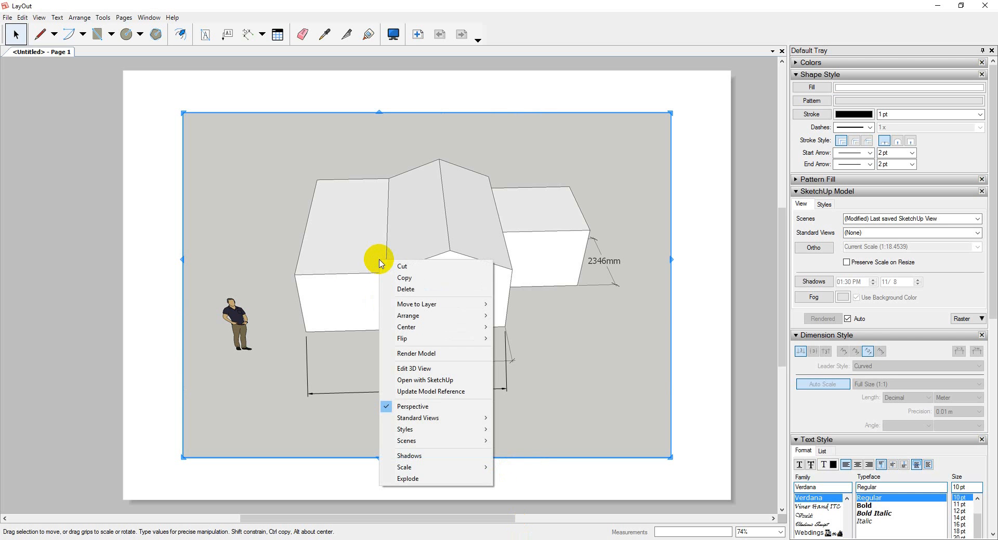
click(434, 392)
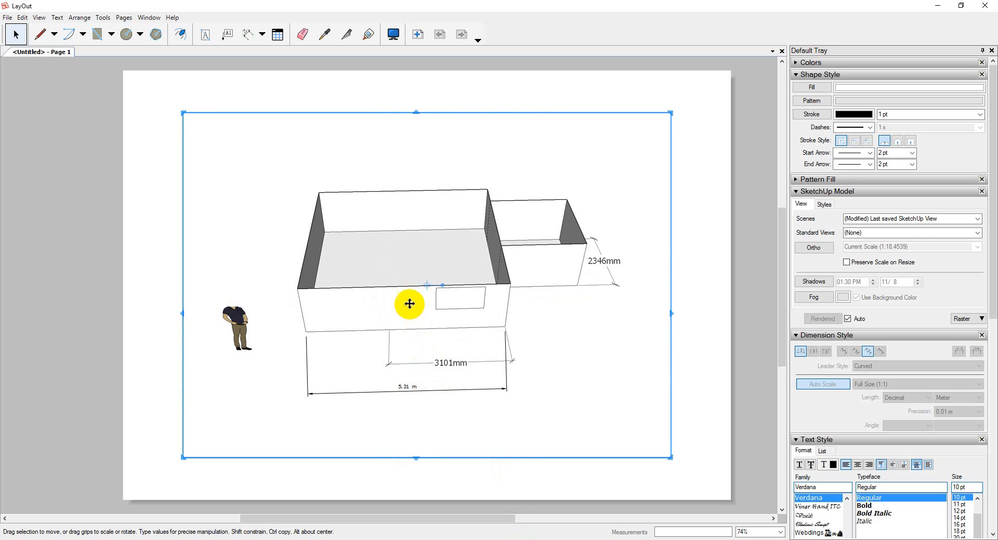
right_click(408, 305)
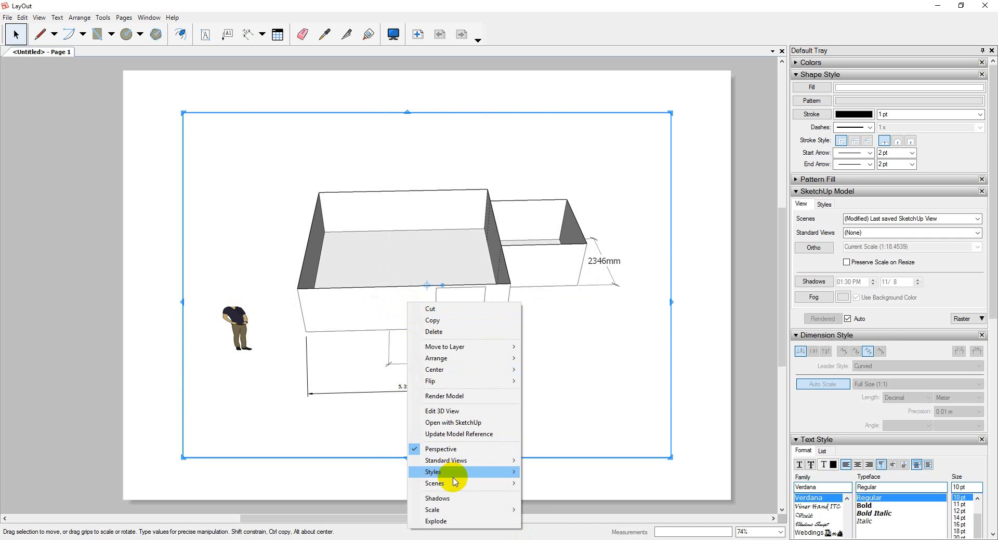
mouse_move(455, 486)
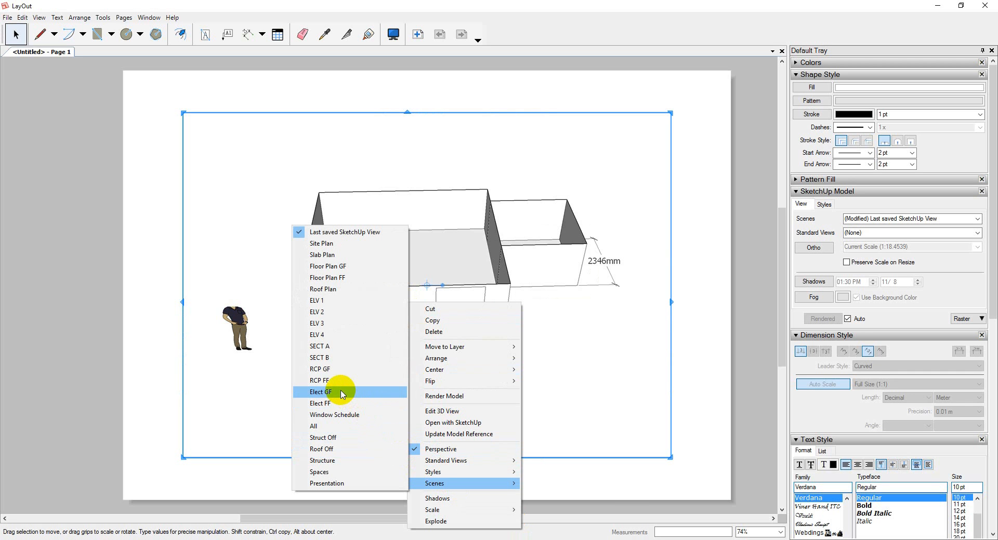
click(323, 267)
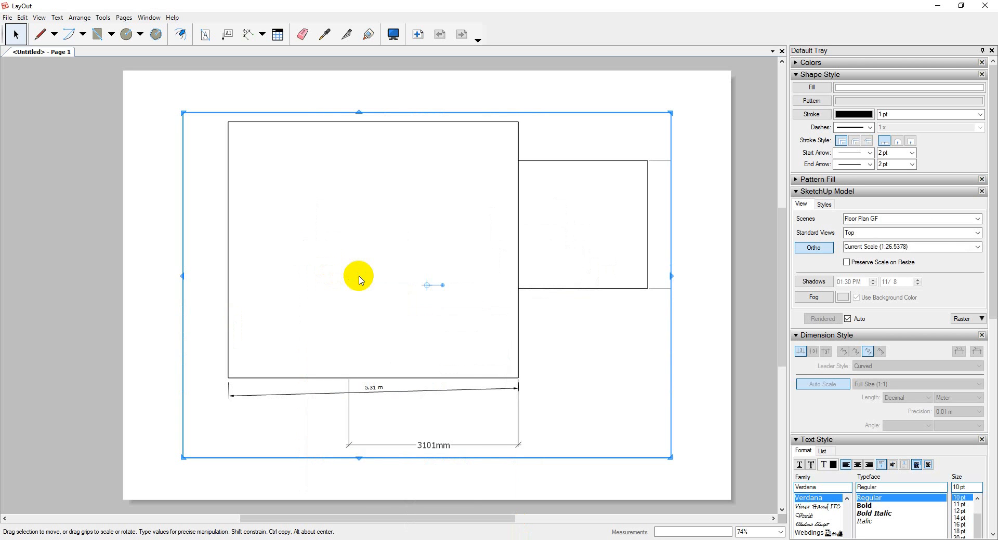
Step: Set the floor plan viewport's scale to 1mm:100mm (1:100) and deselect the viewport
right_click(357, 274)
mouse_move(409, 459)
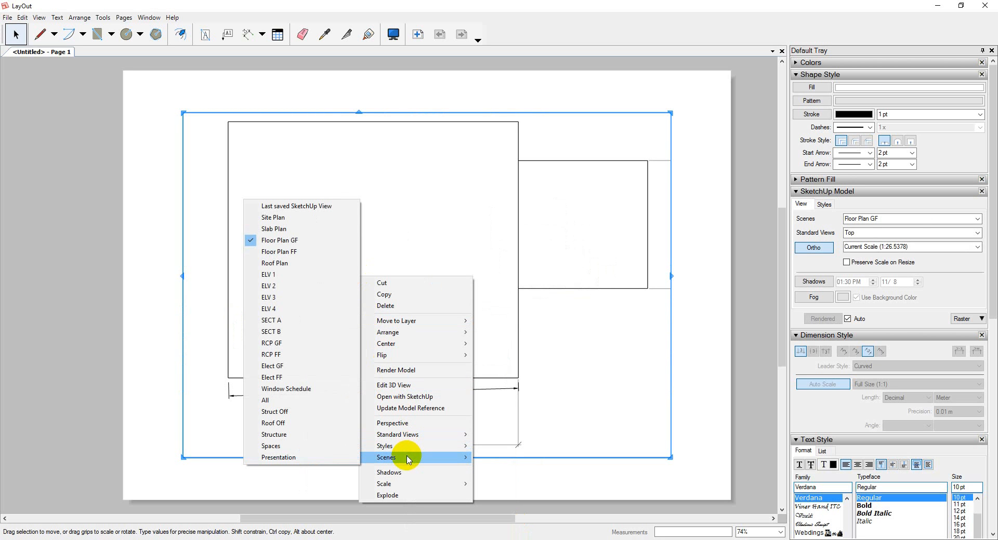
mouse_move(405, 486)
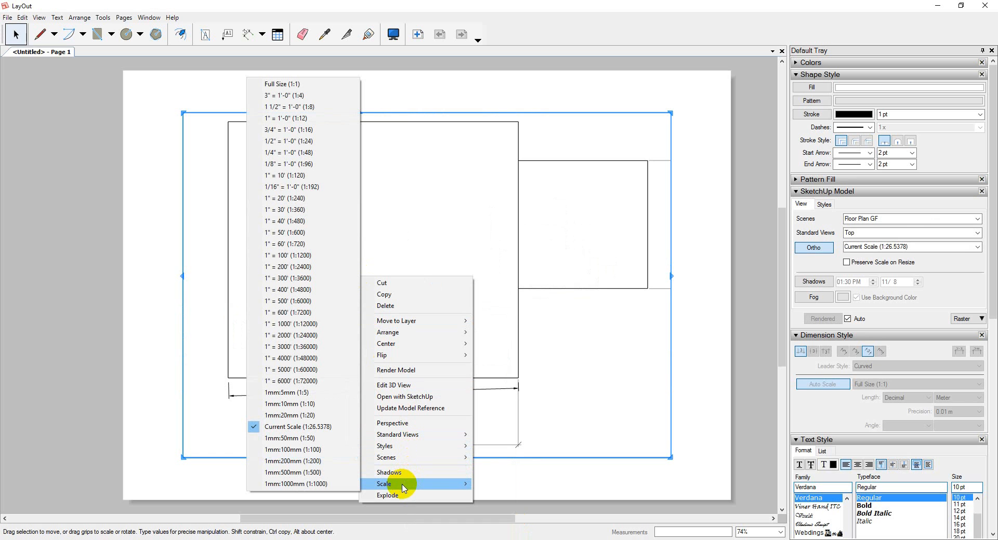
click(312, 450)
key(Escape)
Step: Dimension the left edge of the large floor plan rectangle, placing the dimension line out to its left
key(d)
click(374, 242)
click(374, 310)
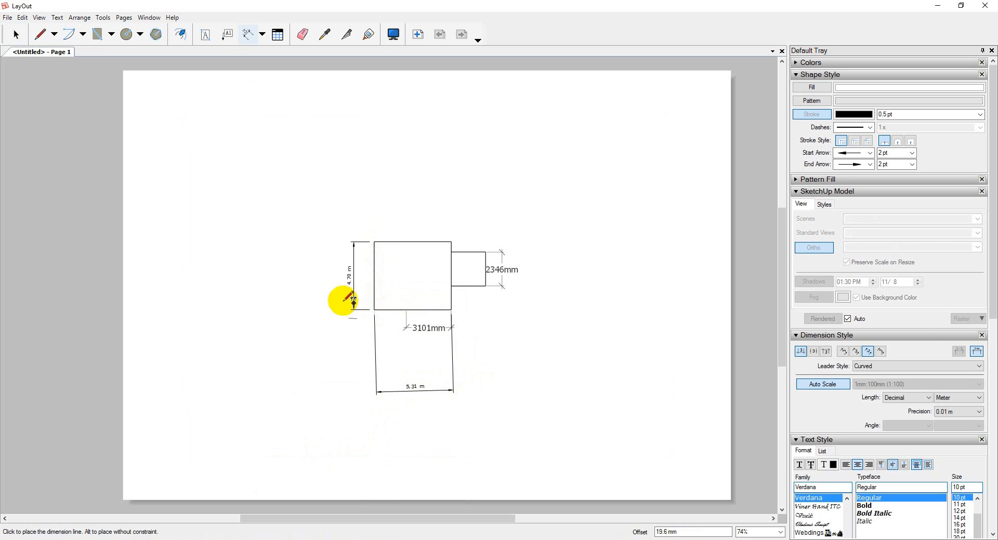
click(290, 296)
key(space)
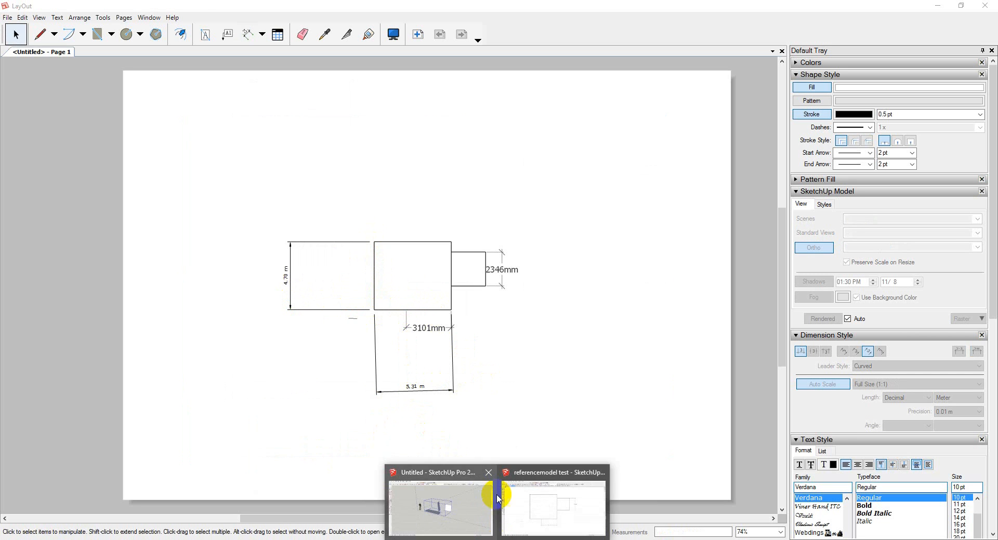
Step: Switch to the referencemodel test model in SketchUp, enter the larger walled group, and Push/Pull its back wall outward
click(531, 505)
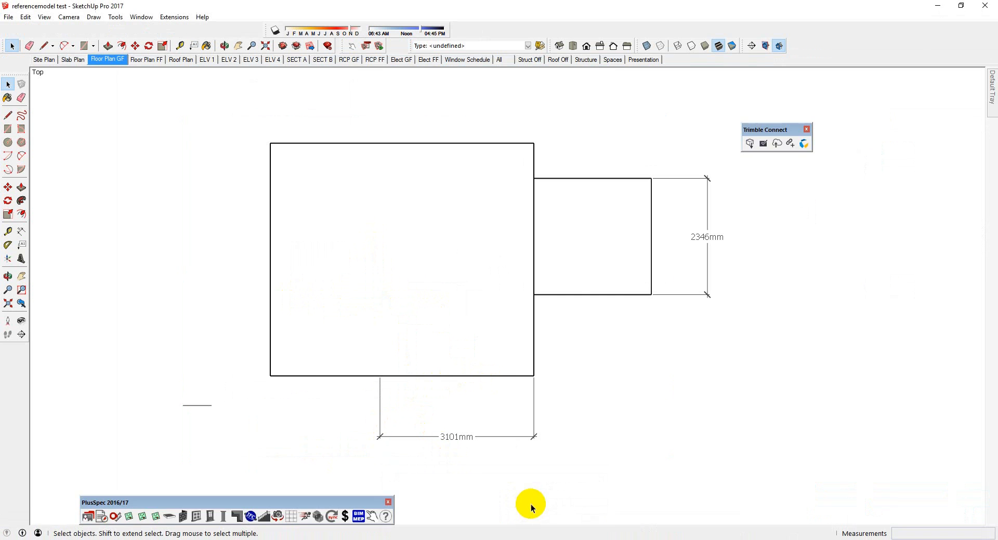
double_click(386, 144)
drag(234, 115, 548, 164)
click(687, 441)
middle_drag(553, 419, 349, 216)
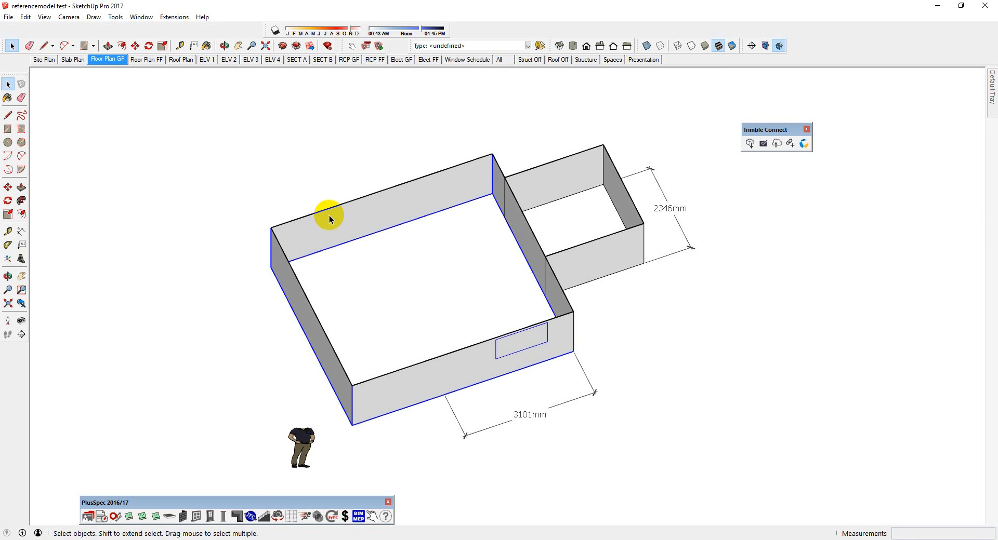
triple_click(329, 216)
click(329, 216)
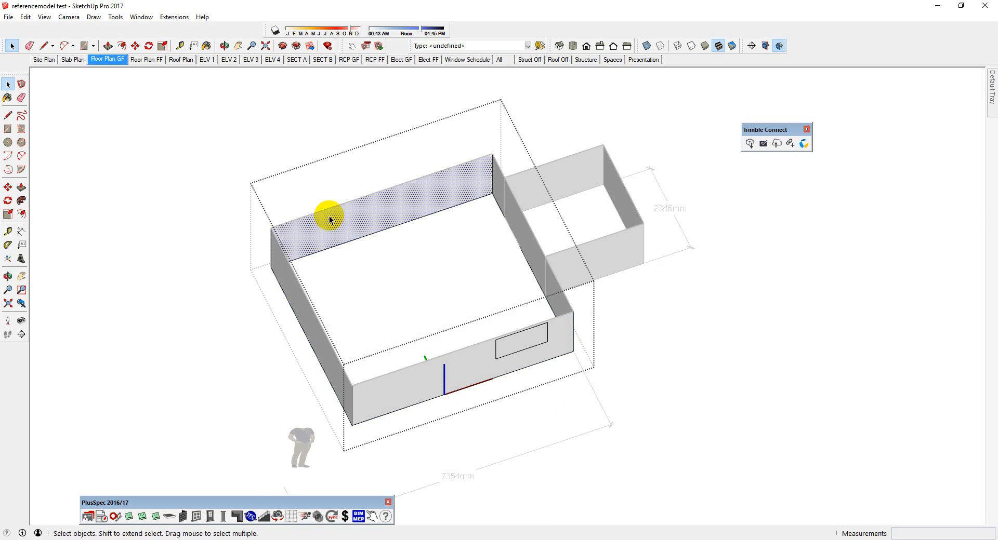
key(p)
drag(328, 216, 271, 167)
key(space)
Step: Push/Pull the group's left wall outward, leave the group, and show the Floor Plan GF scene again
click(270, 239)
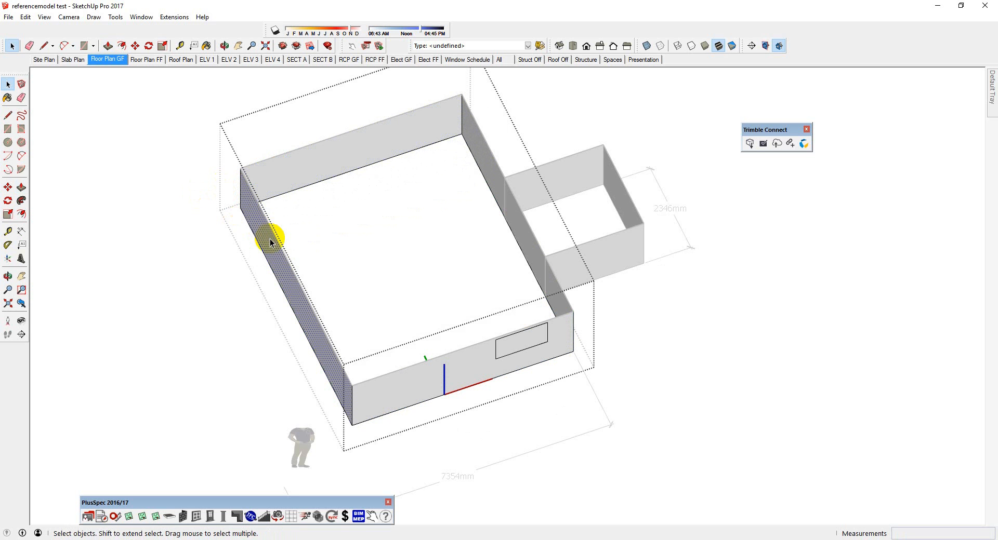
key(p)
drag(271, 242, 168, 296)
key(space)
click(151, 297)
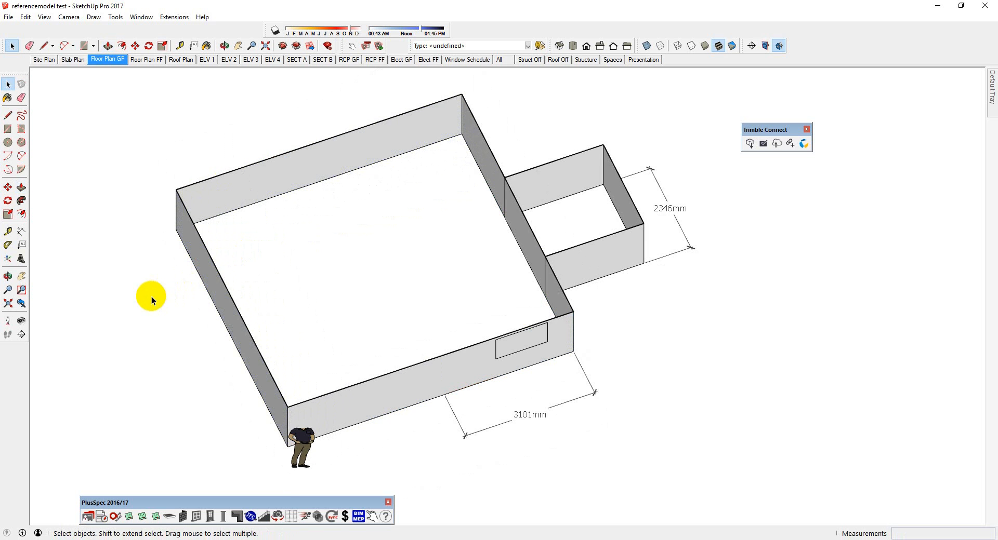
click(107, 59)
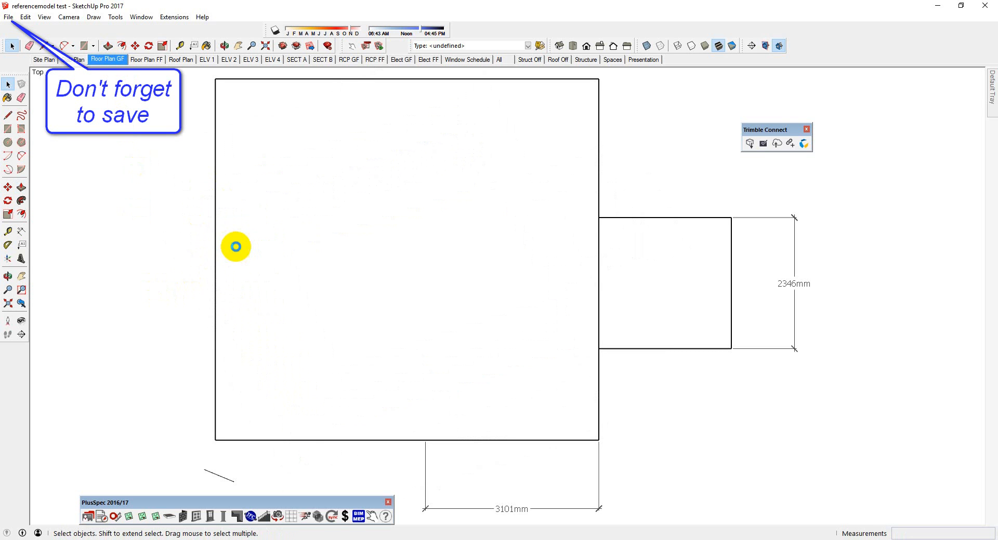
Step: Switch to LayOut, update the floor plan viewport's model reference, and deselect the viewport
click(543, 539)
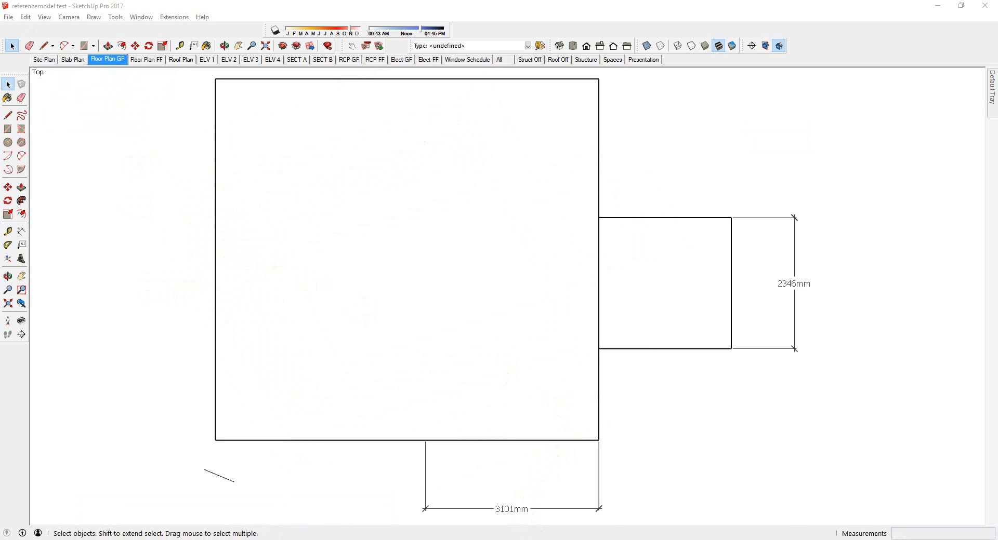
right_click(399, 270)
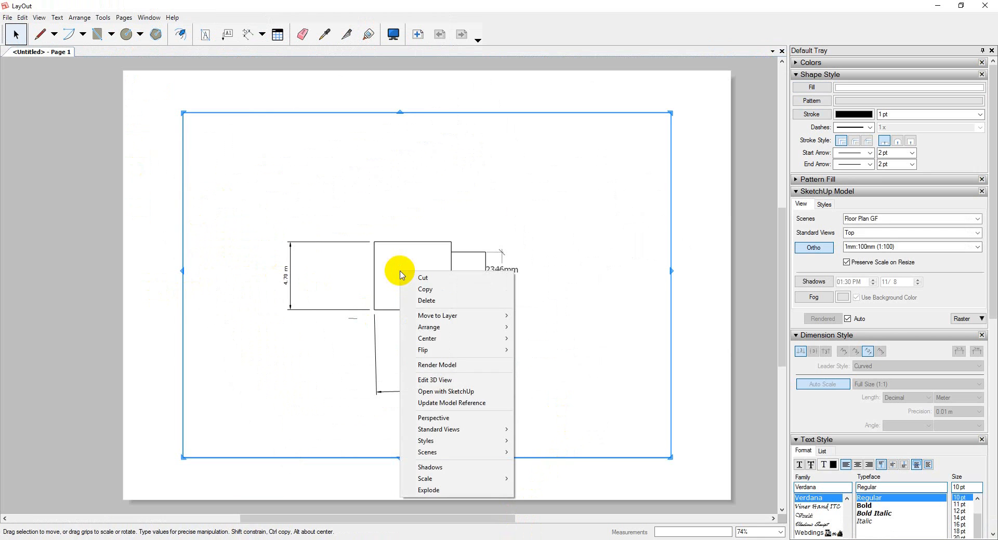
click(456, 403)
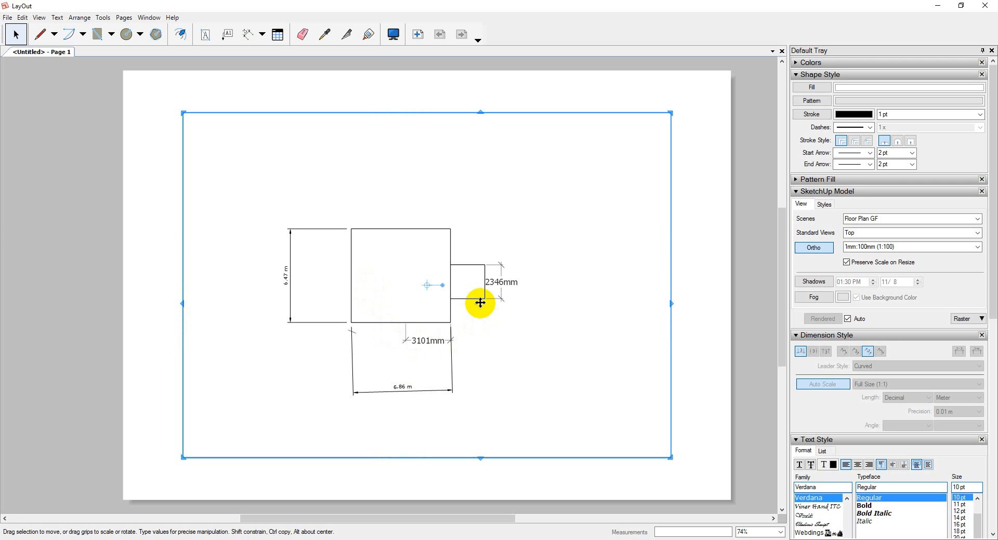
click(531, 96)
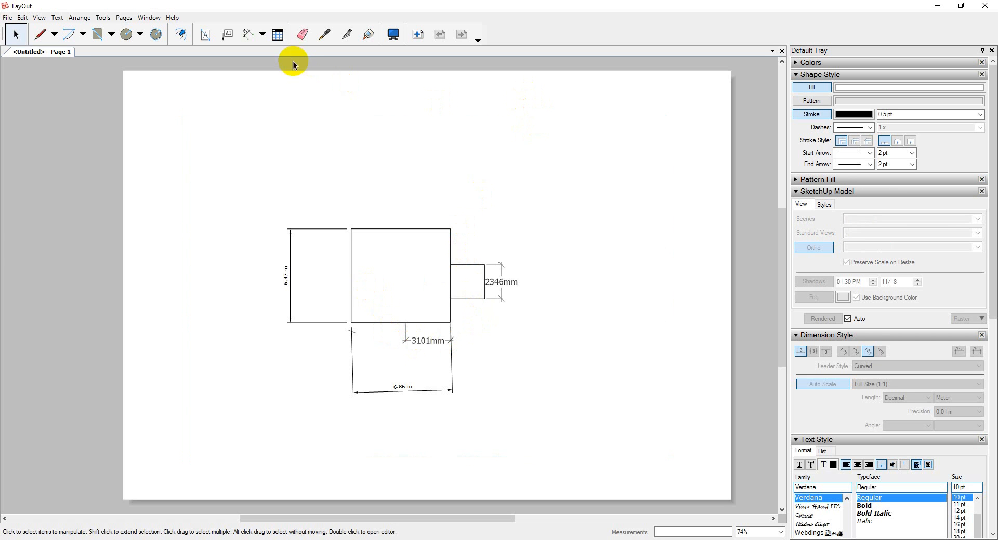
click(277, 34)
drag(152, 93, 264, 265)
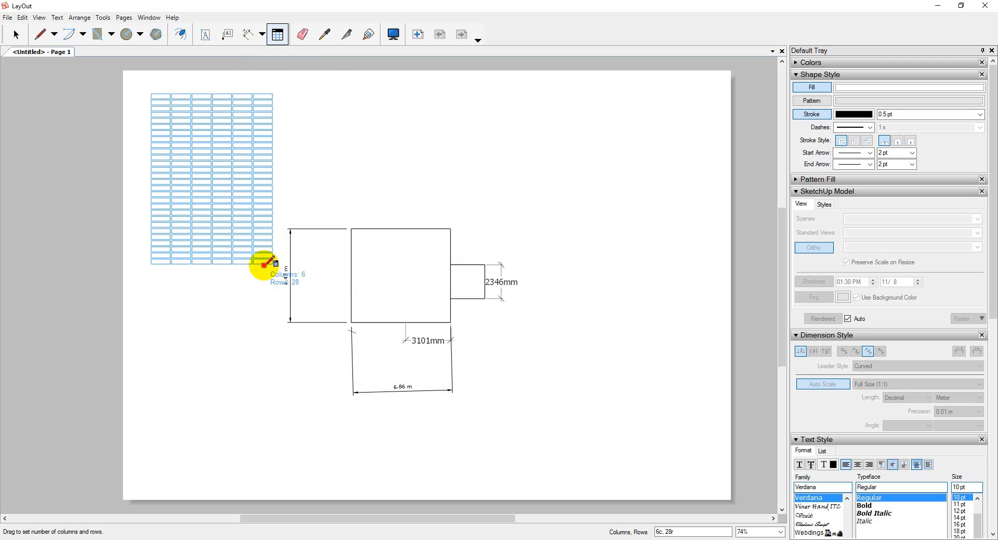
drag(264, 265, 264, 265)
key(space)
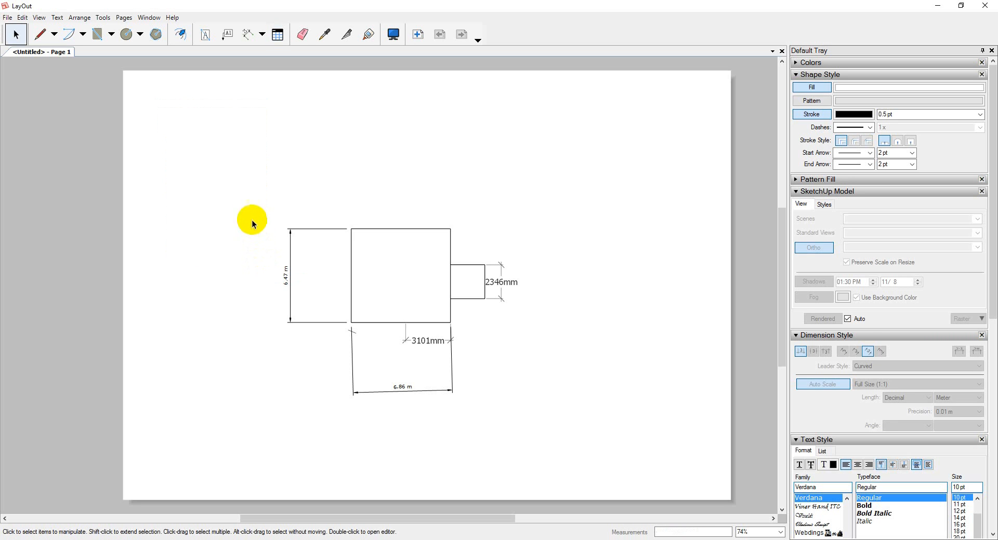
Step: Draw a tall five-column table in the page's empty area to the left of the floor plan
click(278, 34)
drag(162, 92, 263, 265)
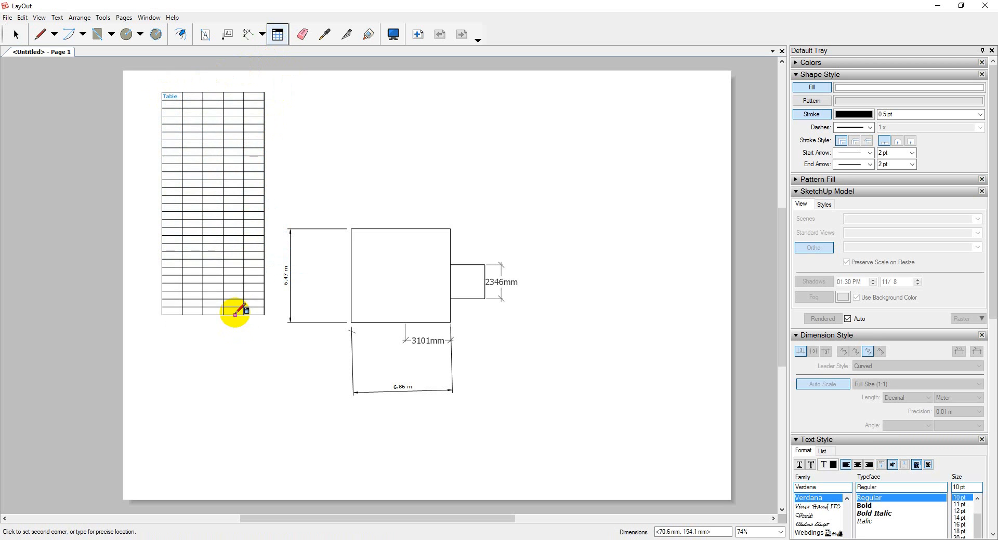
click(267, 317)
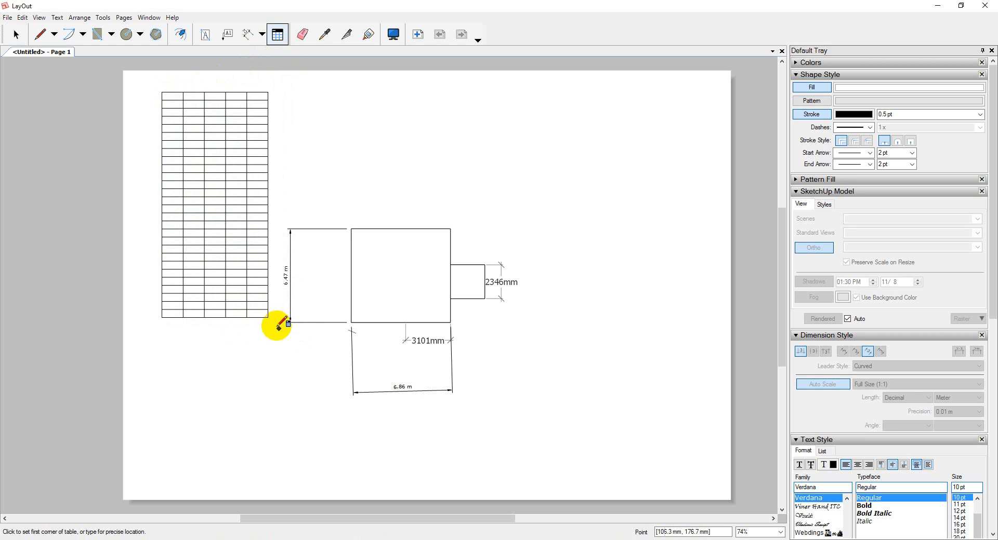
scroll(229, 177, up, 3)
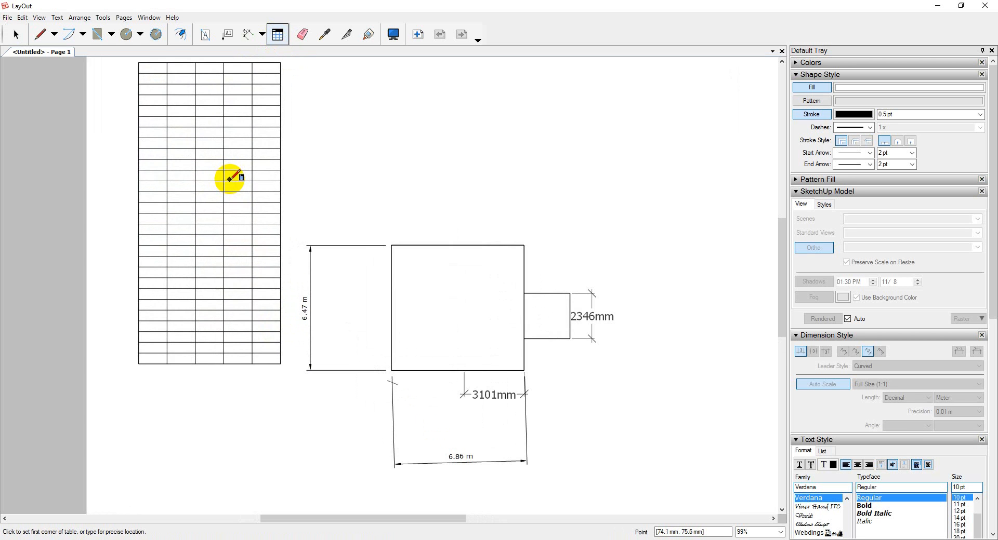
scroll(229, 177, down, 3)
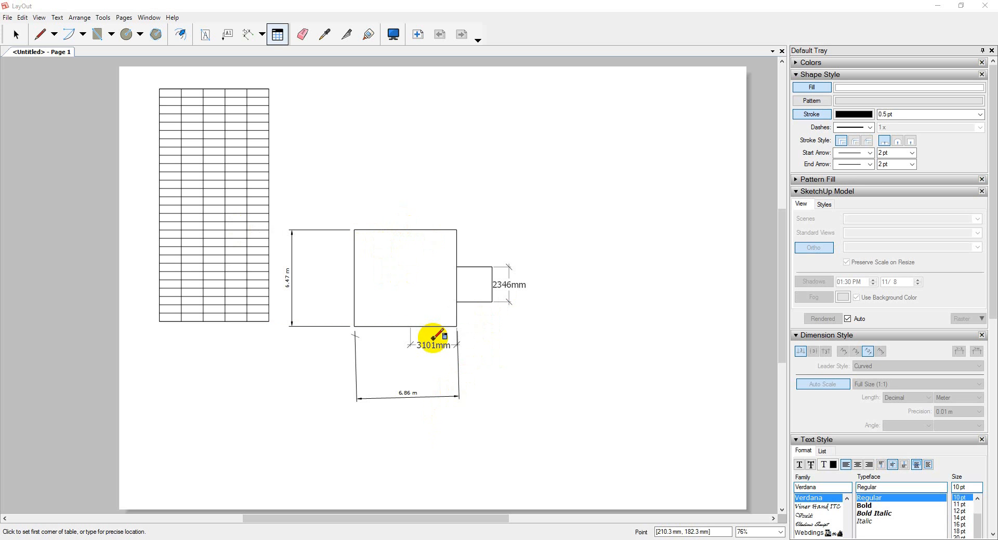
Step: Move the floor plan viewport up the page and delete the overall width dimension below the large rectangle
click(414, 292)
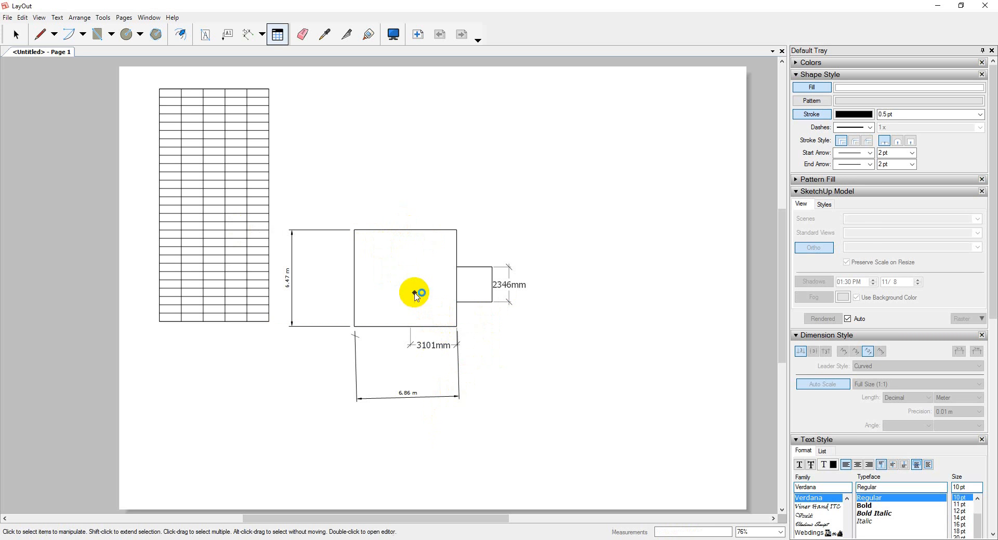
key(space)
drag(447, 302, 469, 162)
drag(484, 398, 434, 383)
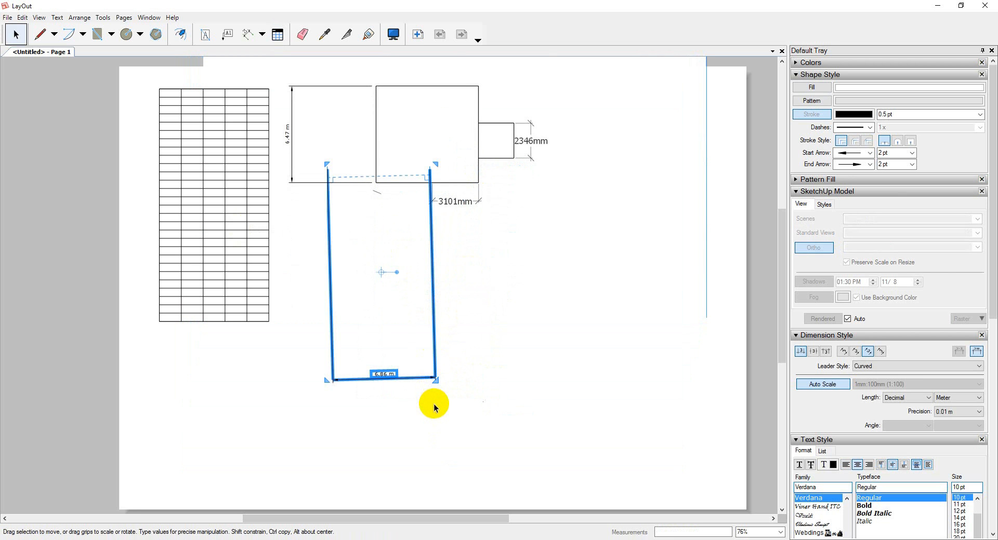
key(Delete)
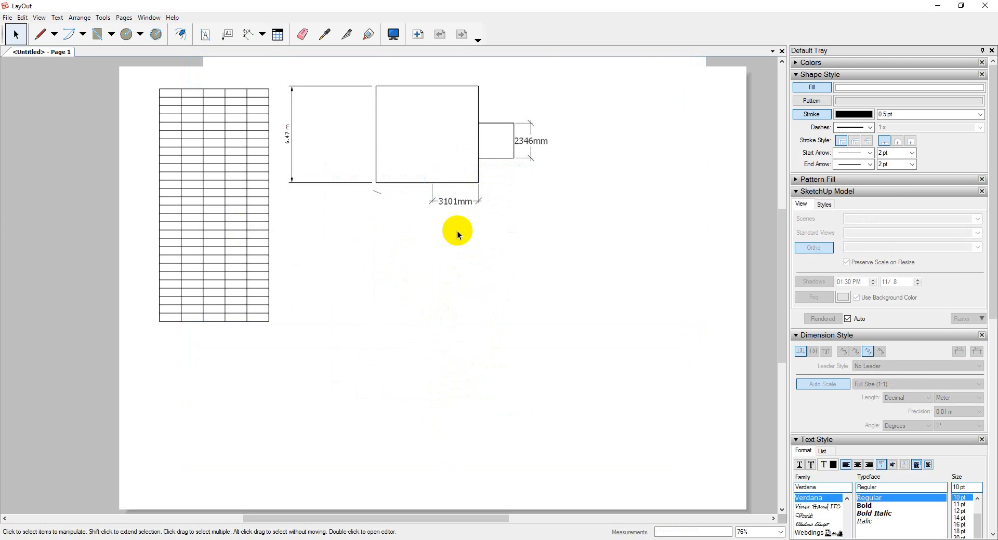
scroll(447, 209, up, 4)
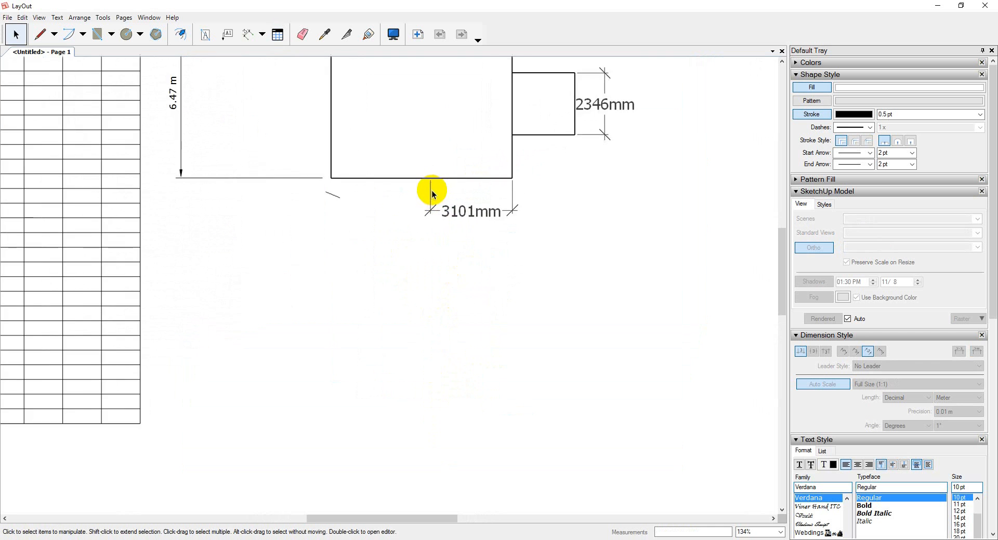
scroll(431, 192, up, 1)
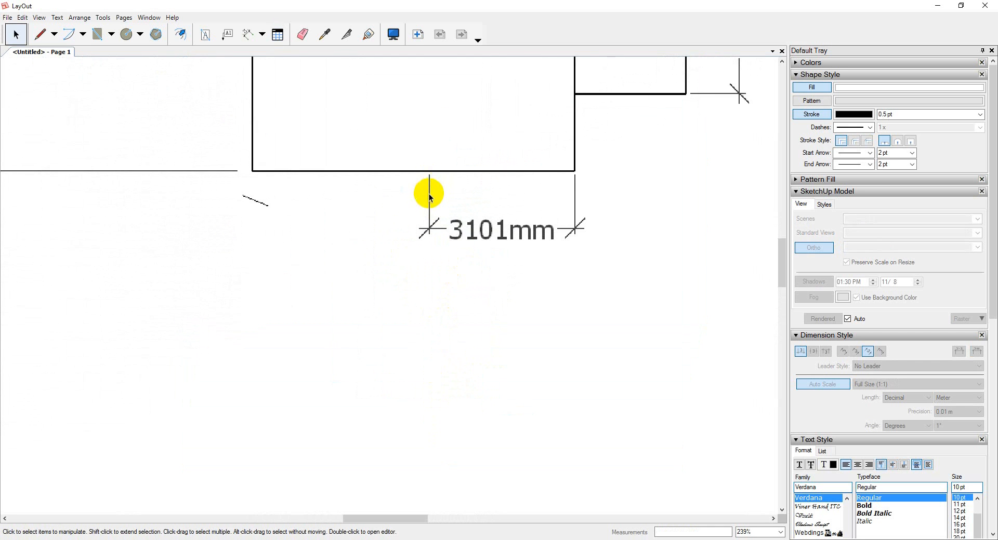
scroll(428, 208, down, 4)
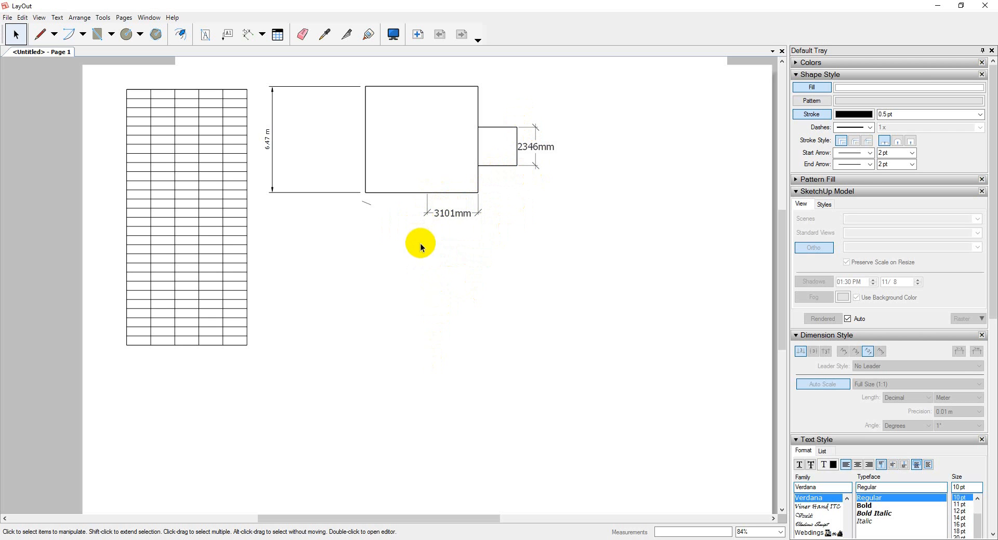
click(447, 191)
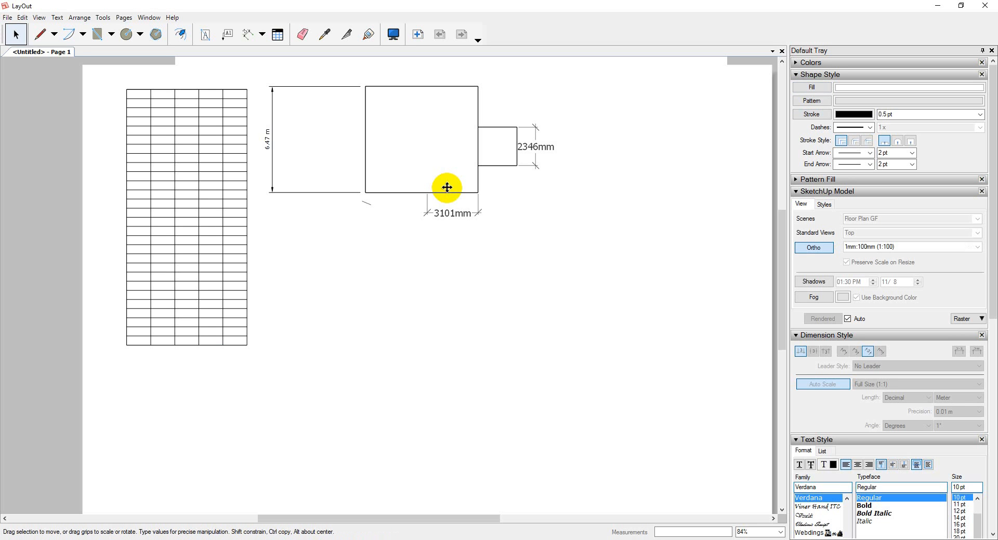
drag(447, 188, 453, 453)
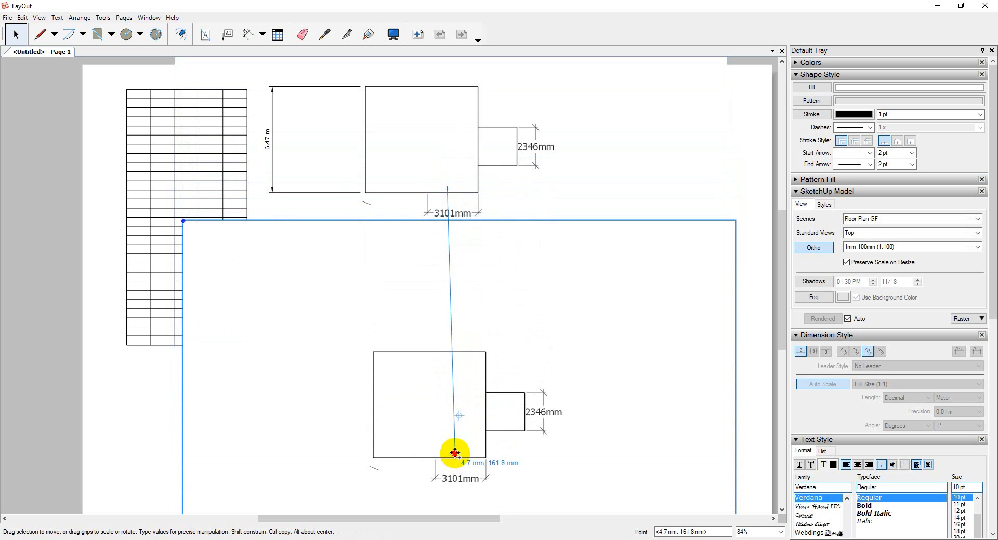
right_click(436, 413)
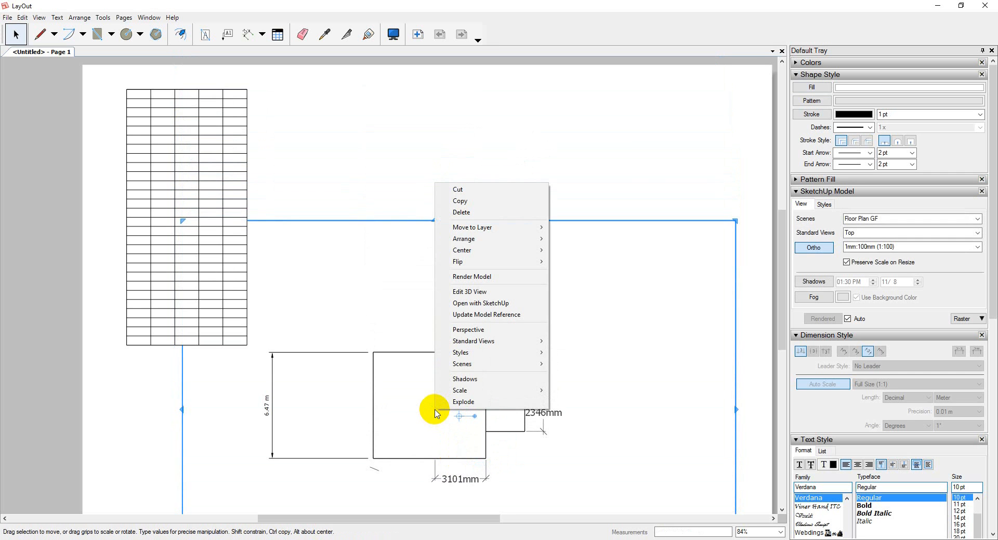
click(373, 143)
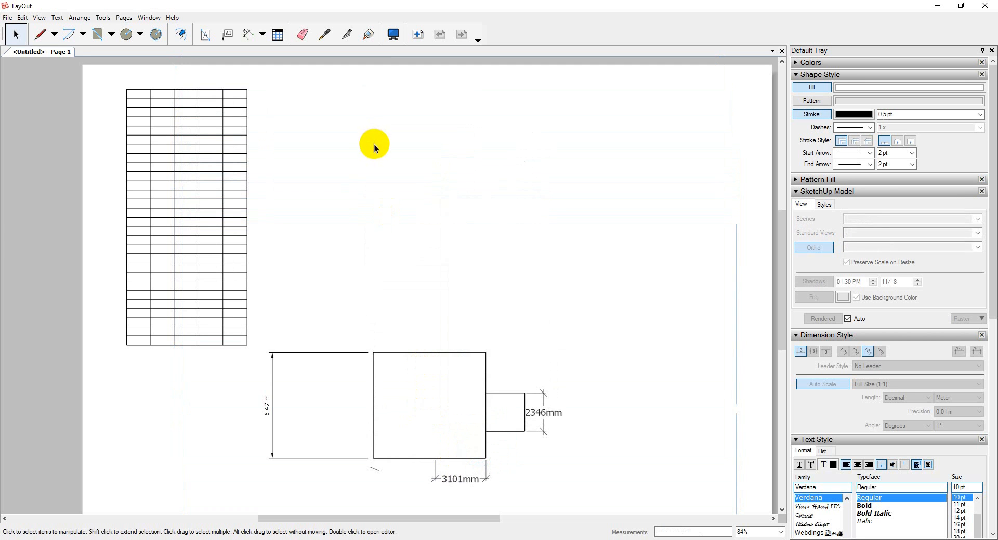
key(ctrl+z)
Step: Copy the floor plan viewport straight down the page by about 162.7 mm
click(415, 156)
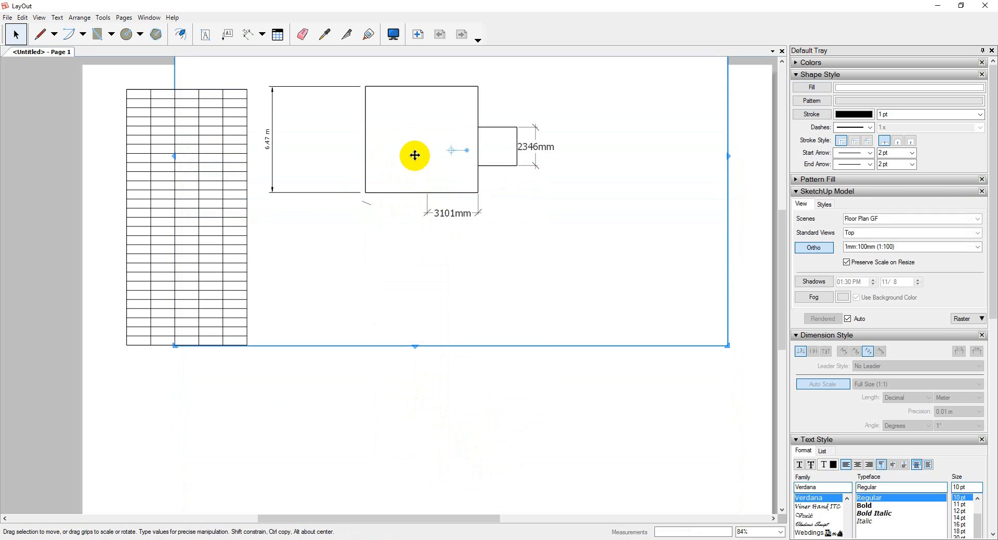
ctrl+drag(415, 156, 415, 423)
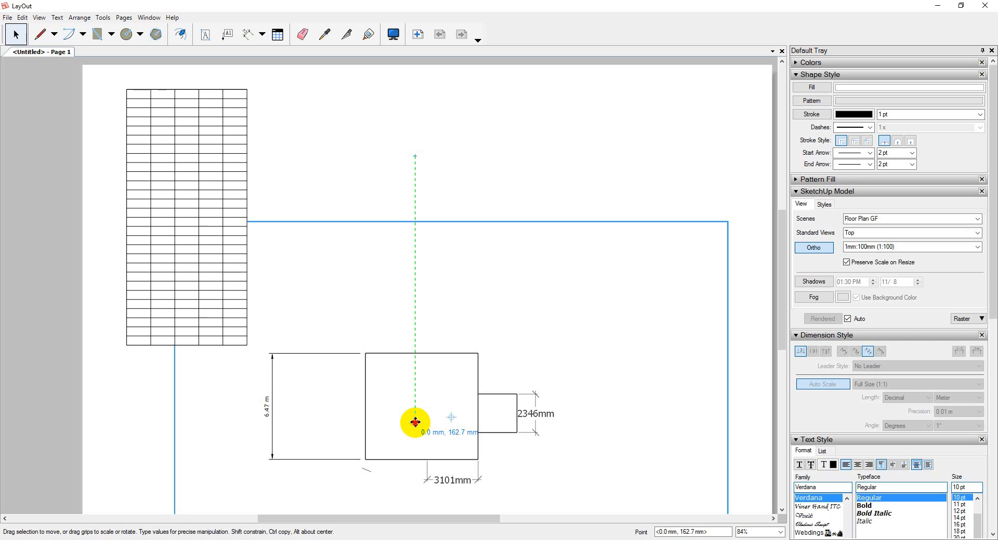
ctrl+drag(416, 423, 415, 423)
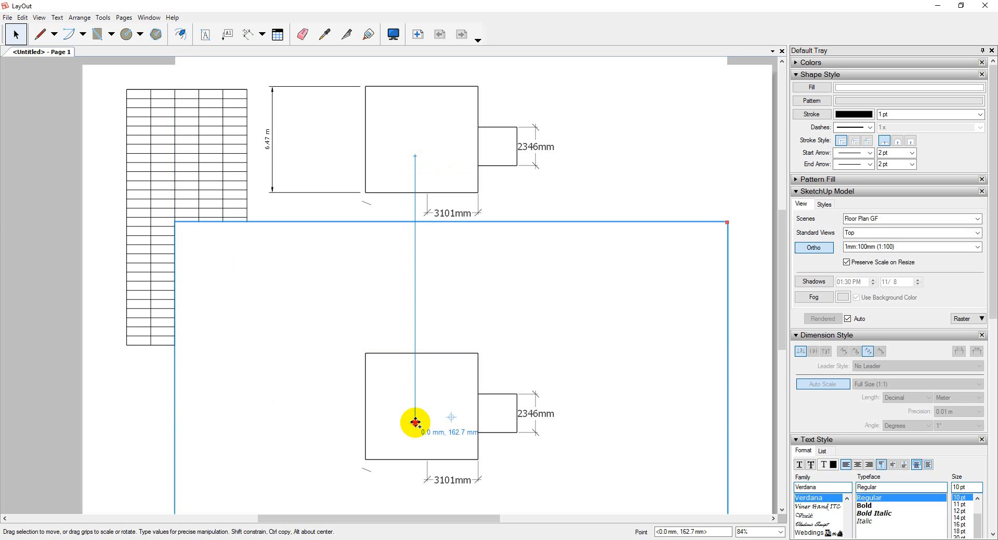
drag(415, 423, 416, 423)
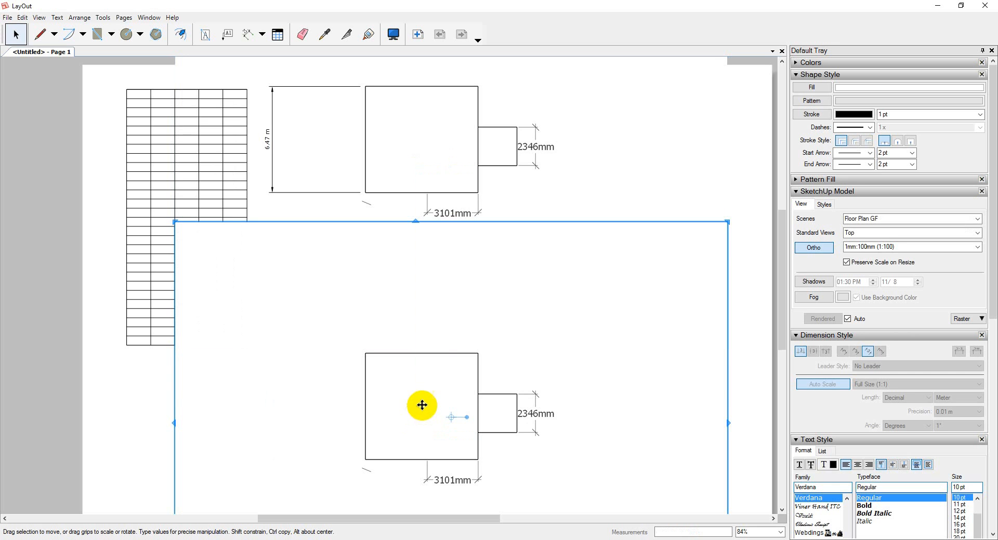
Step: Set the copied viewport to the ELV 1 scene and deselect it
right_click(430, 357)
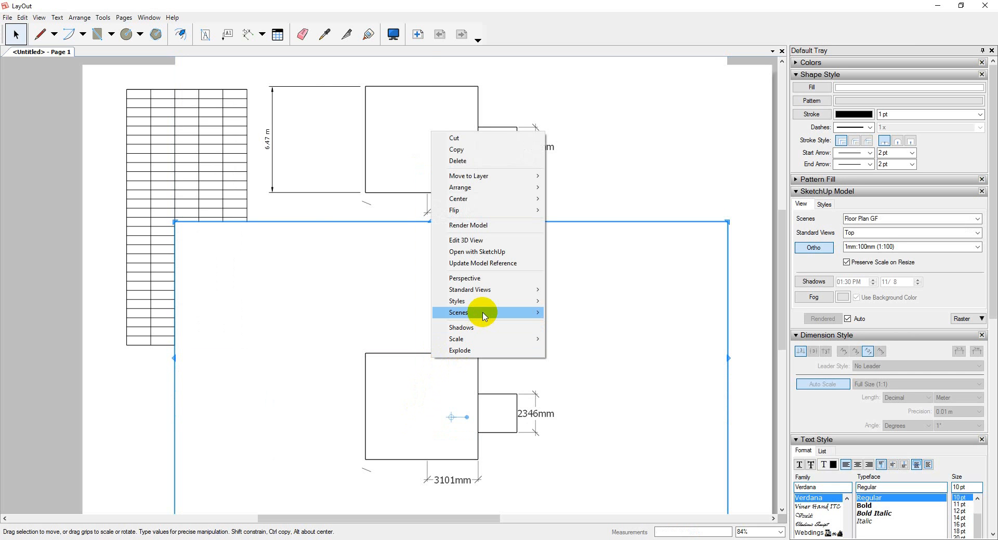
mouse_move(484, 315)
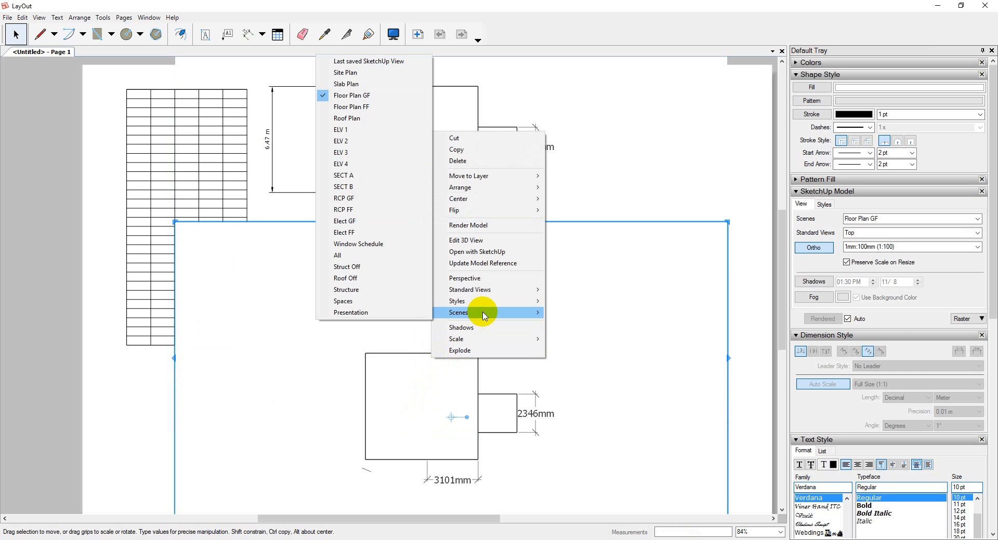
click(338, 130)
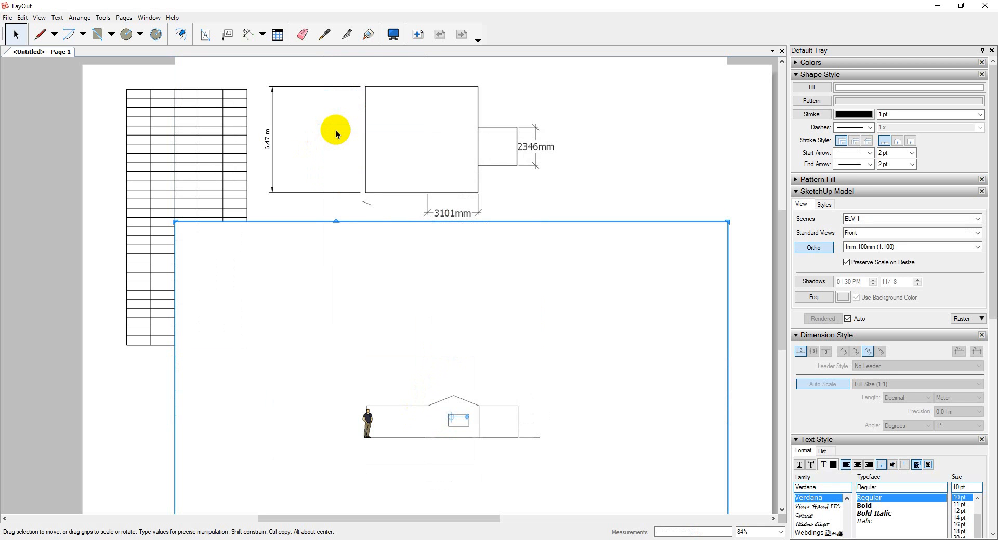
click(496, 259)
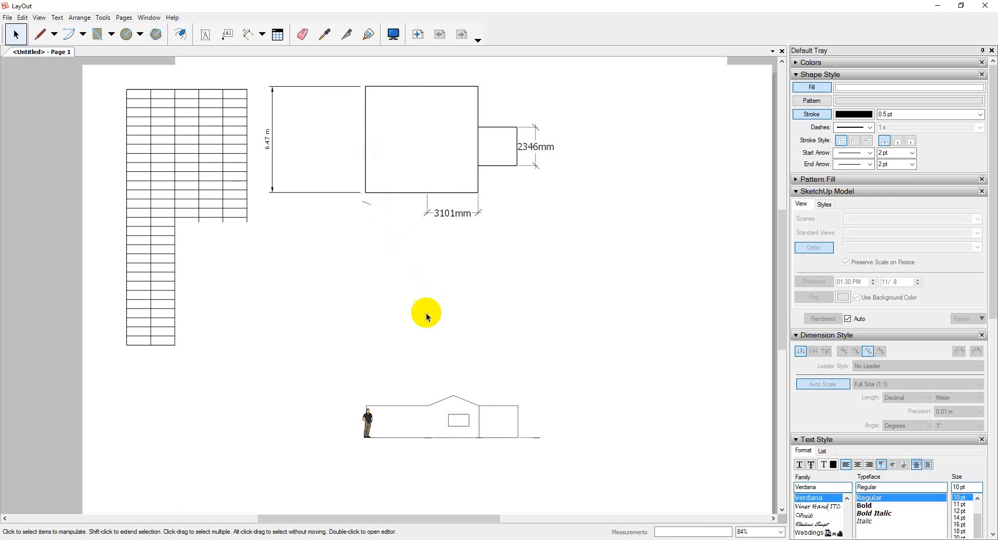
Step: Switch to the referencemodel test model in SketchUp and draw a short vertical line up from the large rectangle's top-left corner
key(alt+Tab)
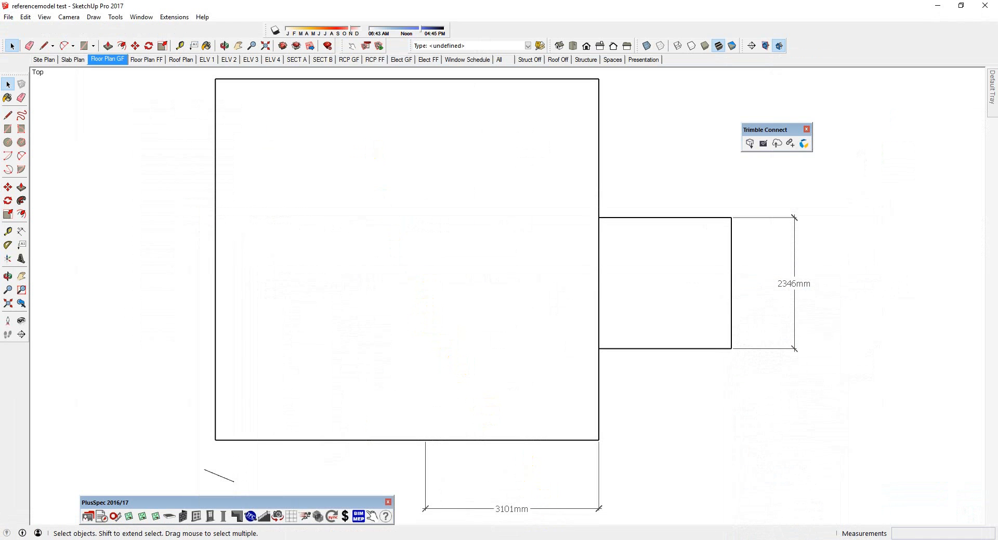
scroll(370, 326, down, 3)
key(l)
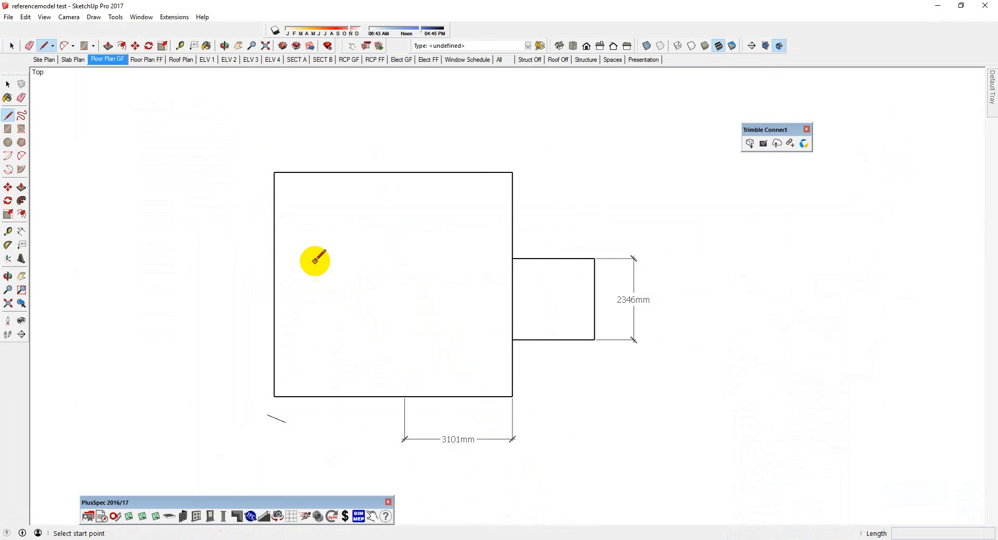
click(274, 173)
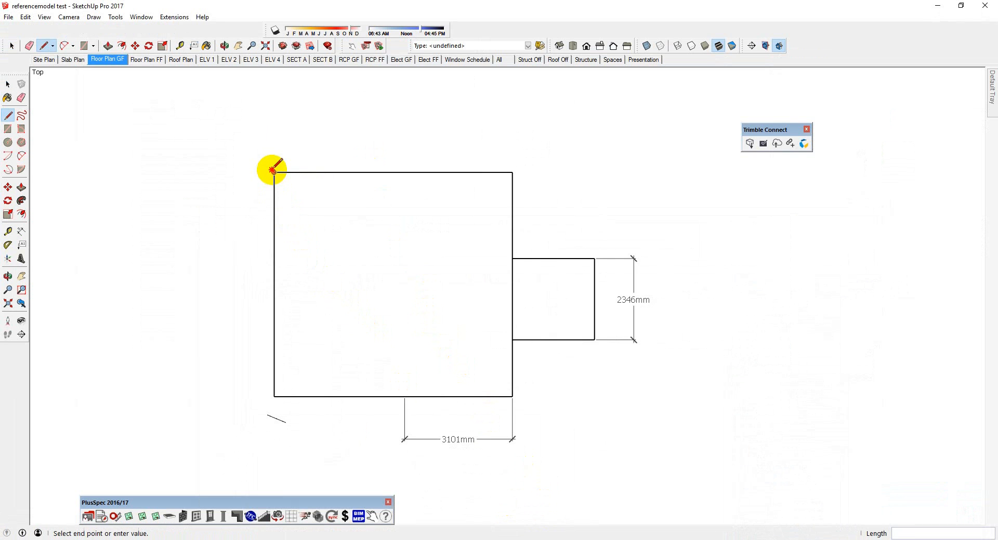
click(274, 136)
key(space)
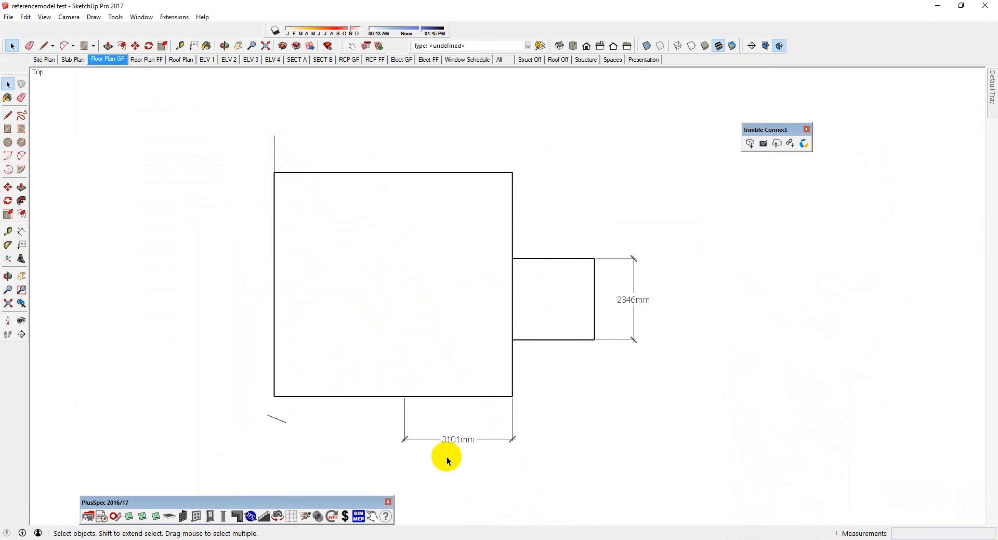
Step: Switch to LayOut and update the model reference of the floor plan viewport to bring in the added line
key(alt+Tab)
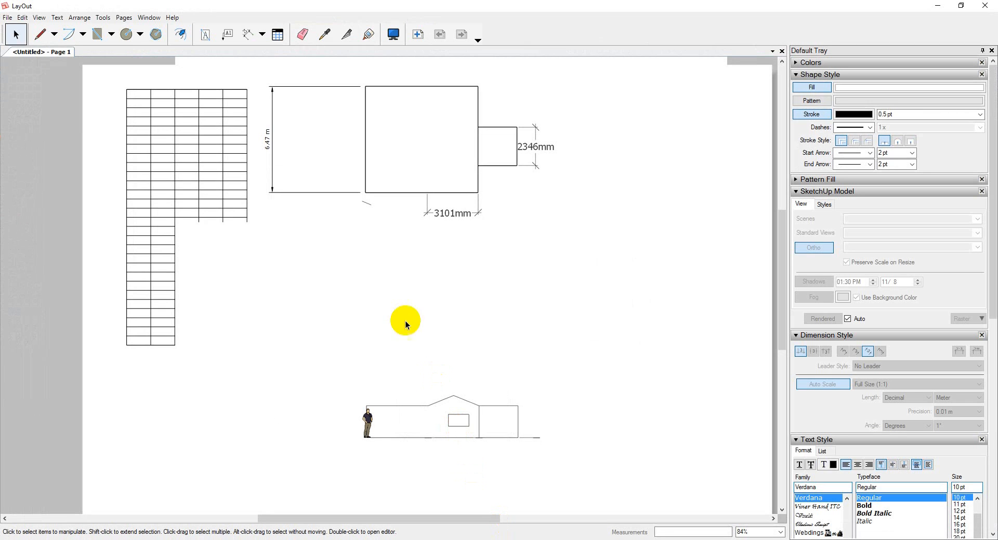
scroll(352, 221, down, 2)
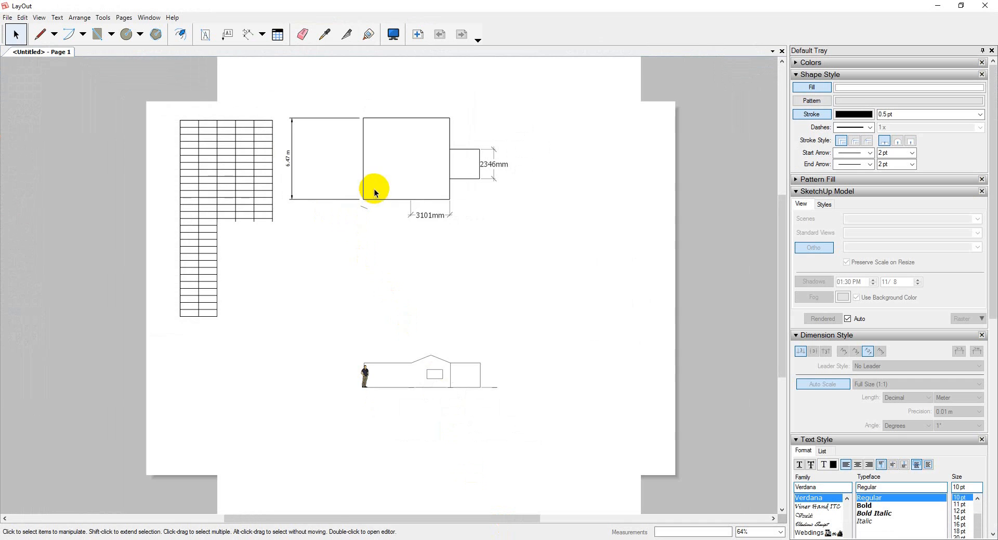
right_click(373, 189)
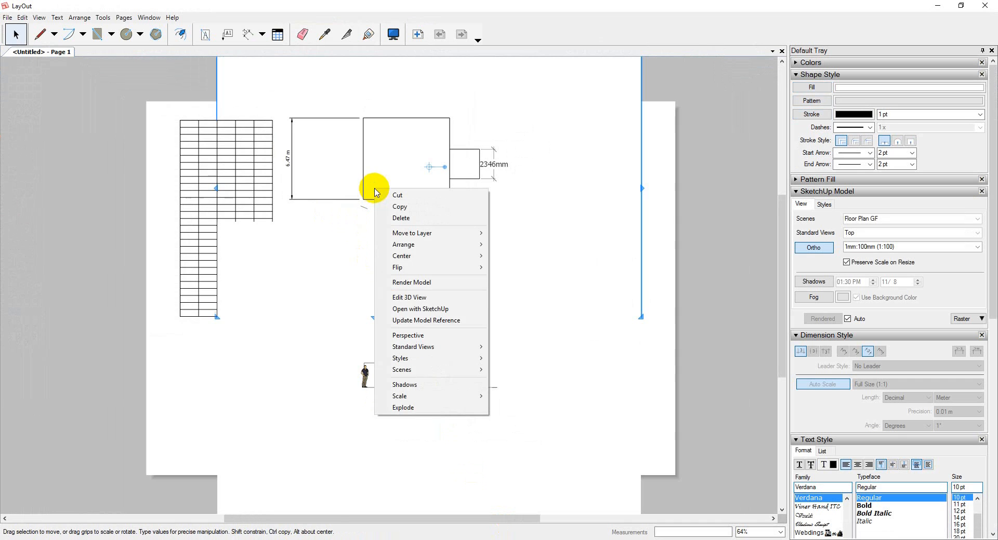
click(426, 320)
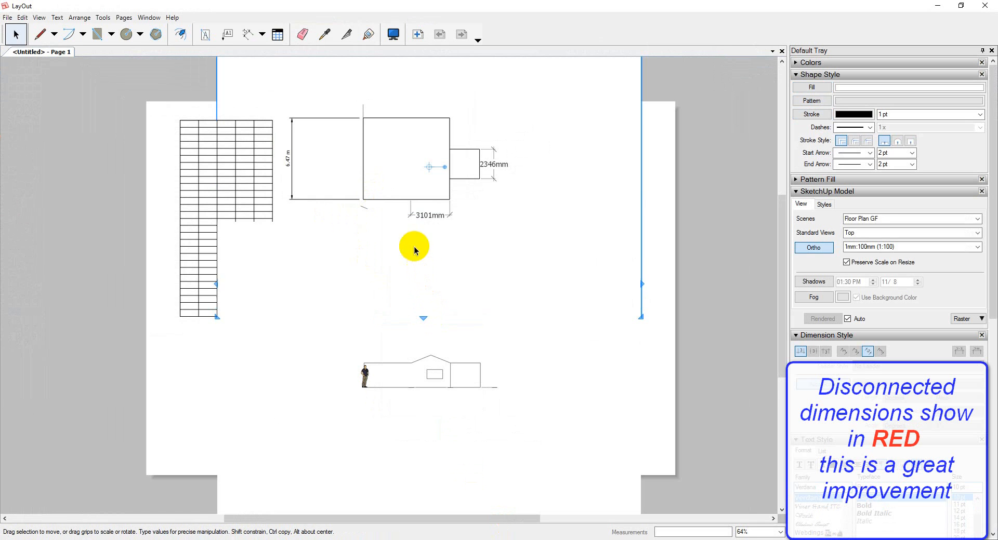
Step: Dimension from the short line's upper end to the large rectangle's bottom-left corner, placing the dimension line right of the plan
scroll(367, 104, up, 5)
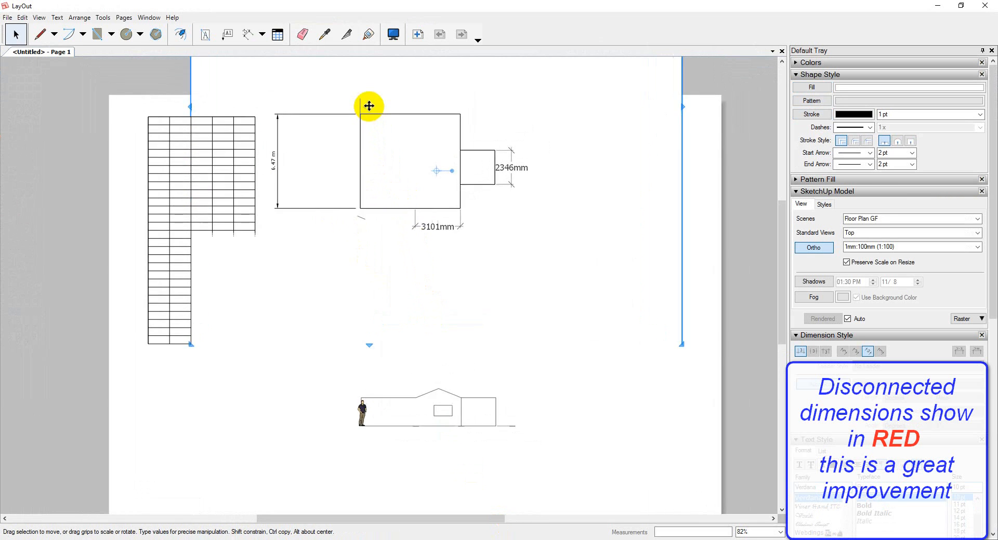
scroll(363, 99, up, 1)
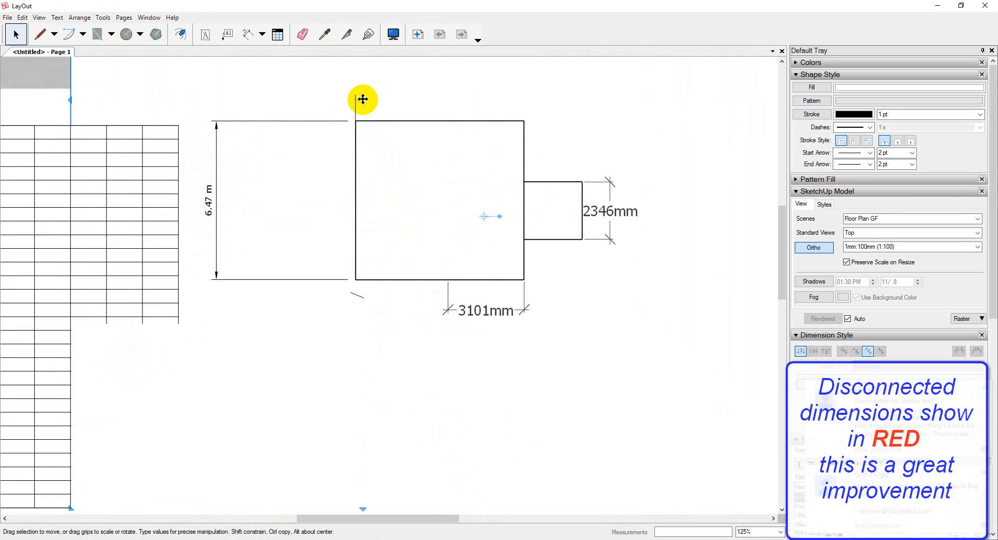
key(d)
click(356, 95)
click(356, 279)
click(664, 281)
key(space)
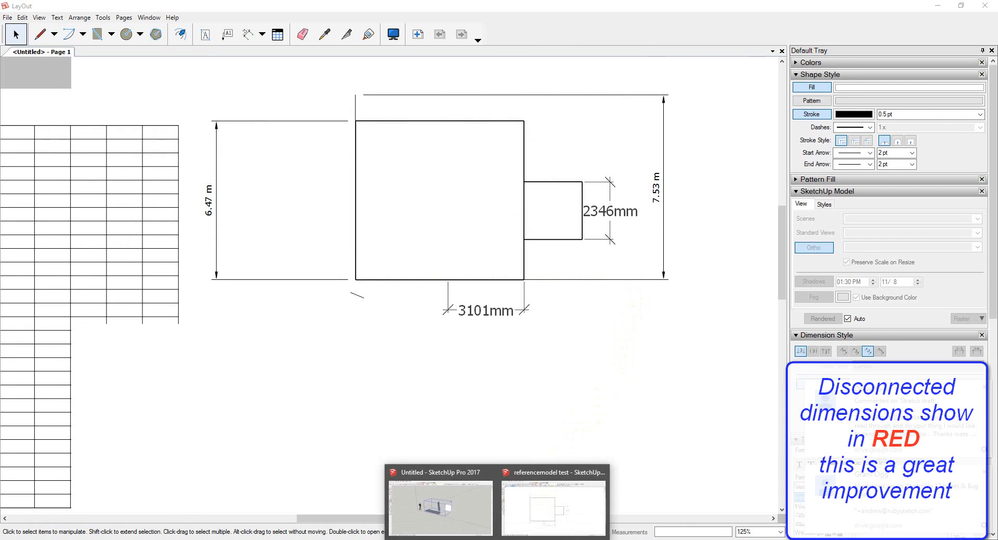
Step: Switch to the referencemodel test model in SketchUp, delete the short line above the rectangle, and return to LayOut
click(556, 510)
click(274, 157)
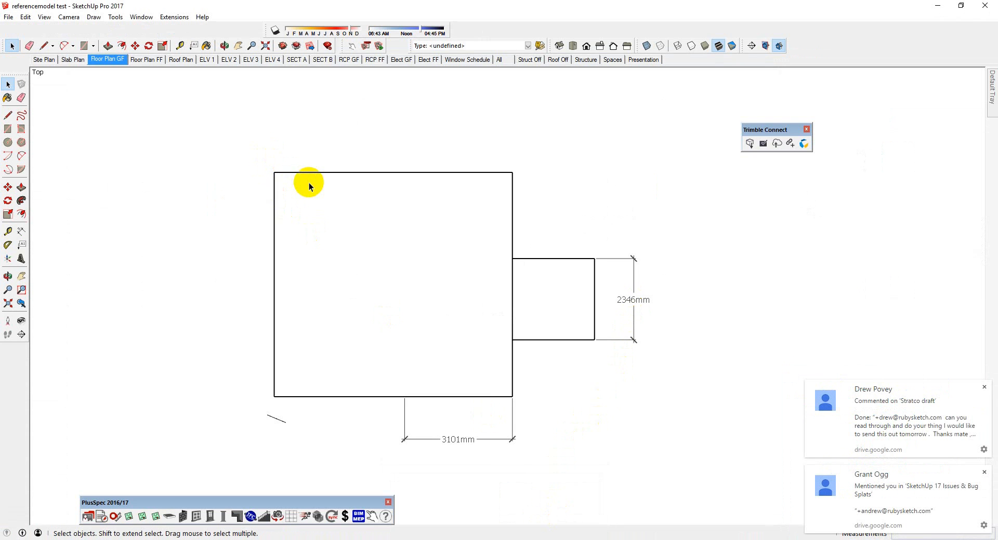
click(518, 539)
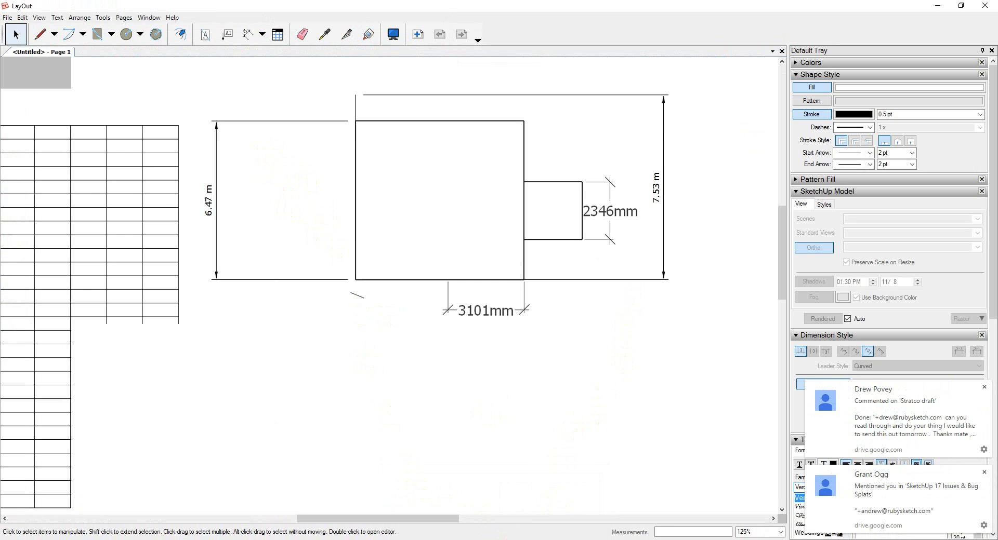
Step: Update the floor plan viewport's model reference to pick up the deleted line
click(463, 279)
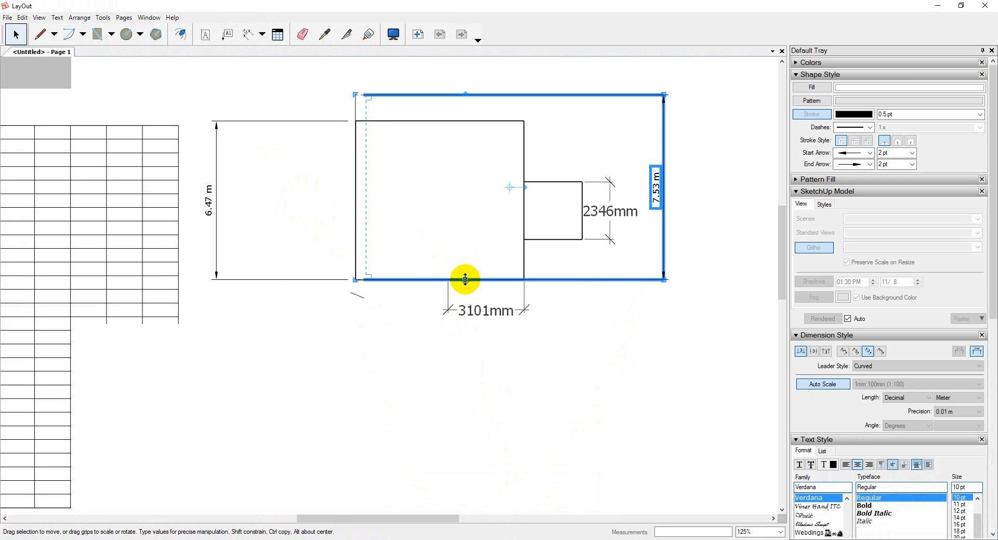
click(520, 162)
scroll(461, 196, down, 2)
right_click(463, 202)
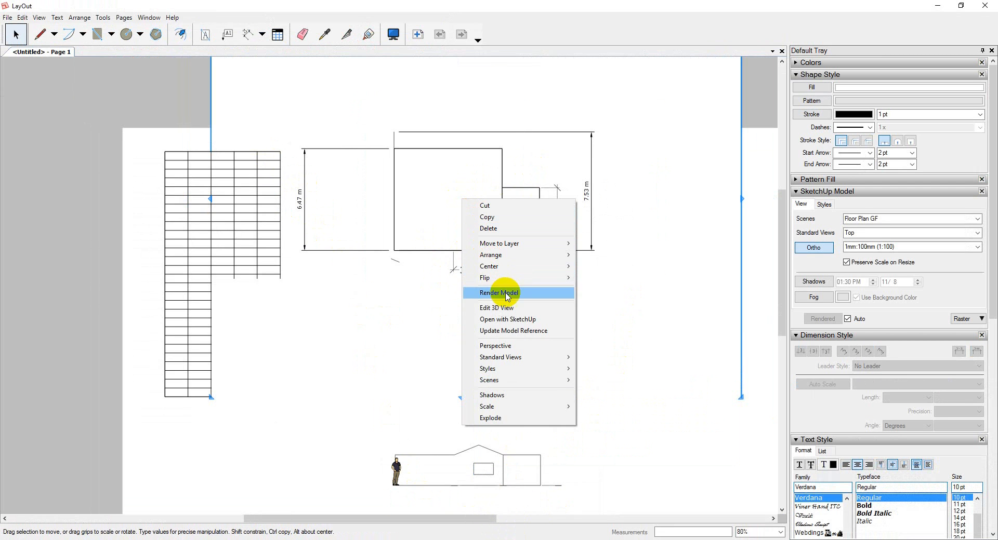
click(508, 331)
click(544, 315)
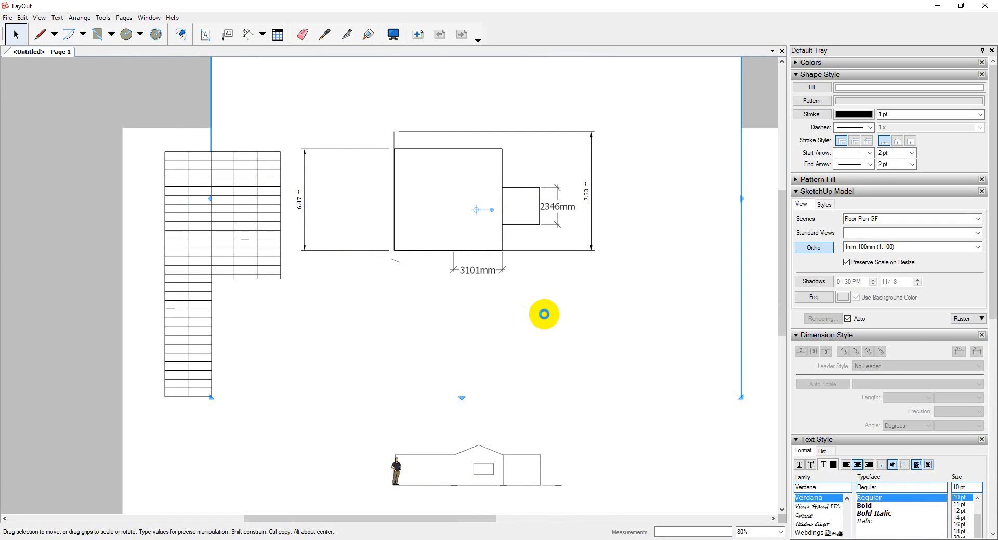